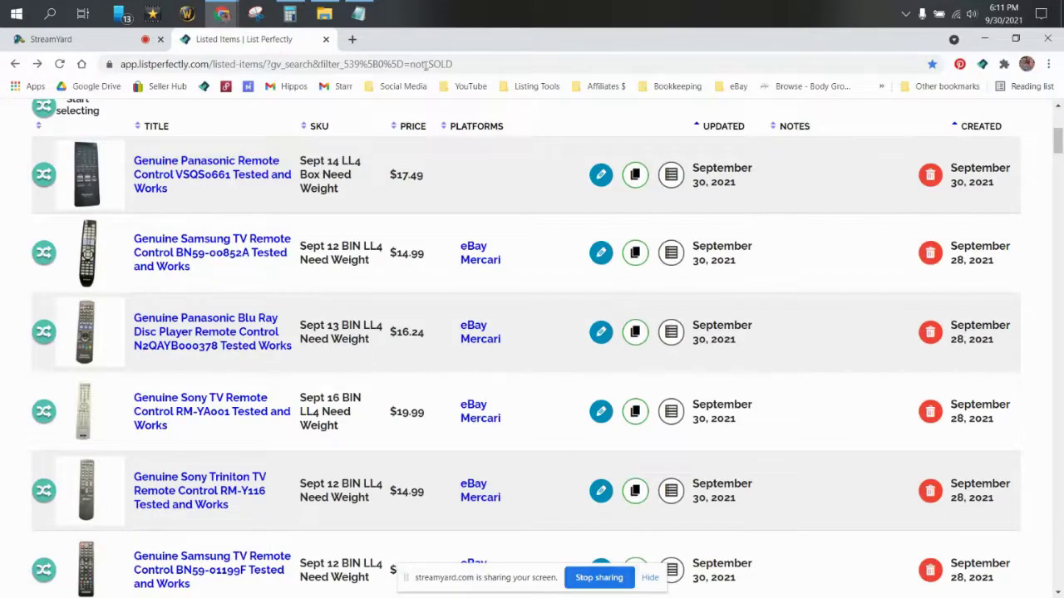
- Open the My Listings page to show all listings instead of only the unsold ones
{"action": "scroll", "coordinate": [378, 442], "scroll_direction": "up", "scroll_amount": 3}
{"action": "scroll", "coordinate": [378, 442], "scroll_direction": "down", "scroll_amount": 3}
{"action": "scroll", "coordinate": [377, 442], "scroll_direction": "up", "scroll_amount": 5}
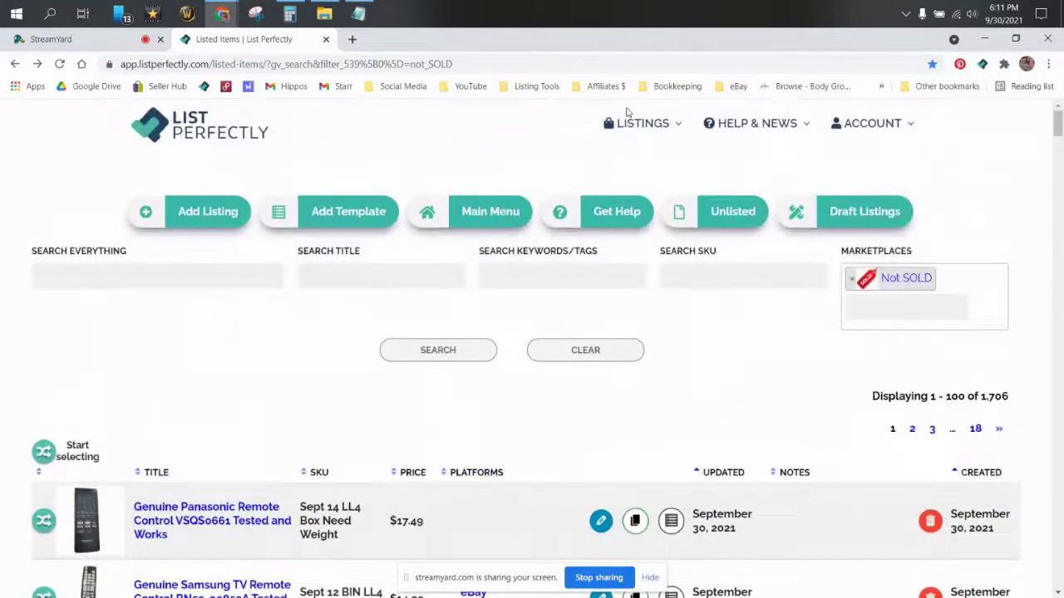
{"action": "mouse_move", "coordinate": [625, 124]}
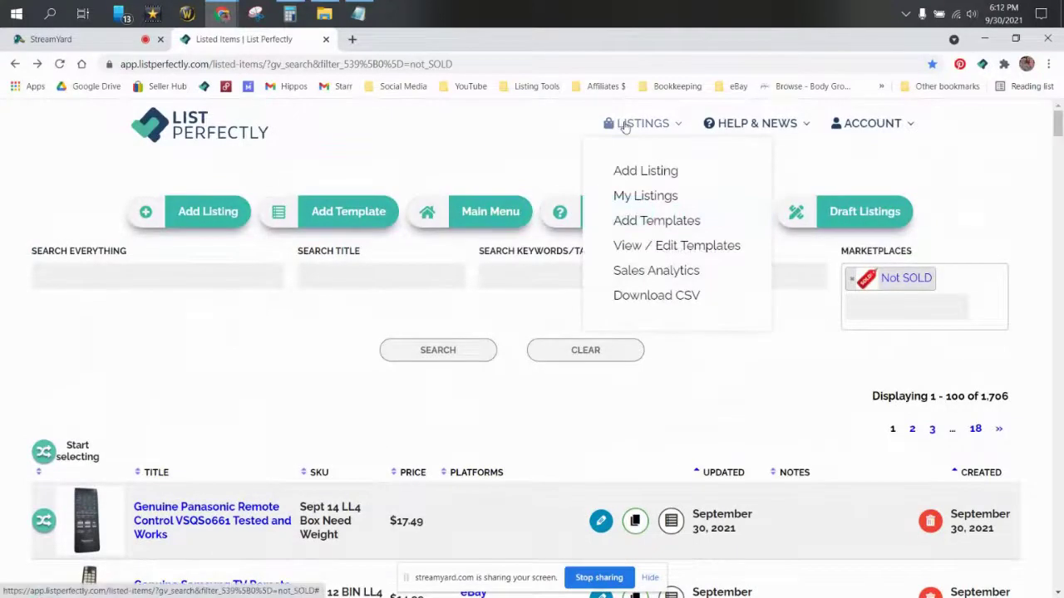
{"action": "left_click", "coordinate": [651, 199]}
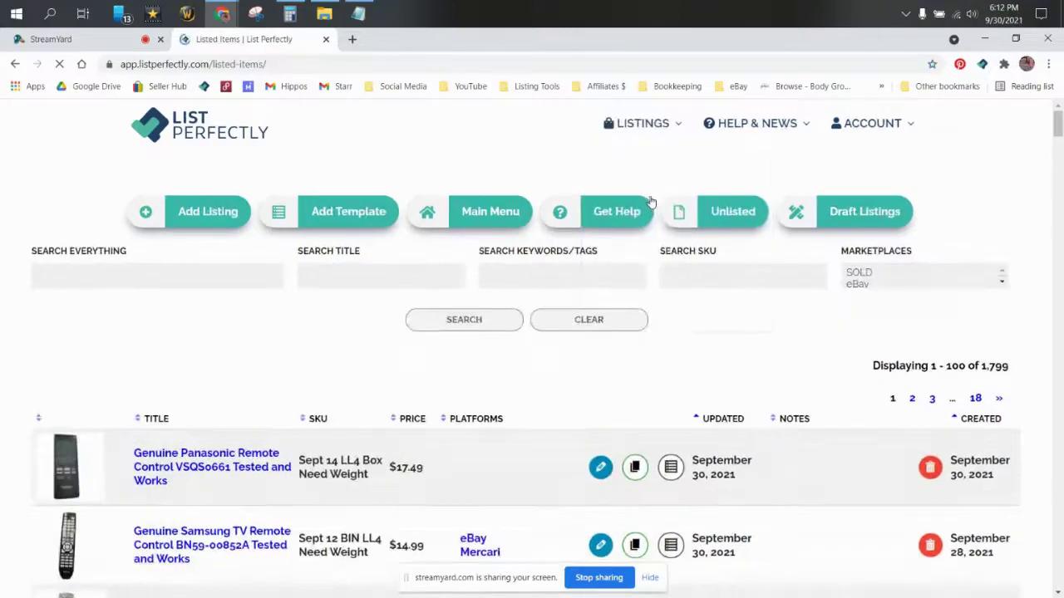
- Show only the listings marked as drafts
{"action": "scroll", "coordinate": [651, 202], "scroll_direction": "down", "scroll_amount": 2}
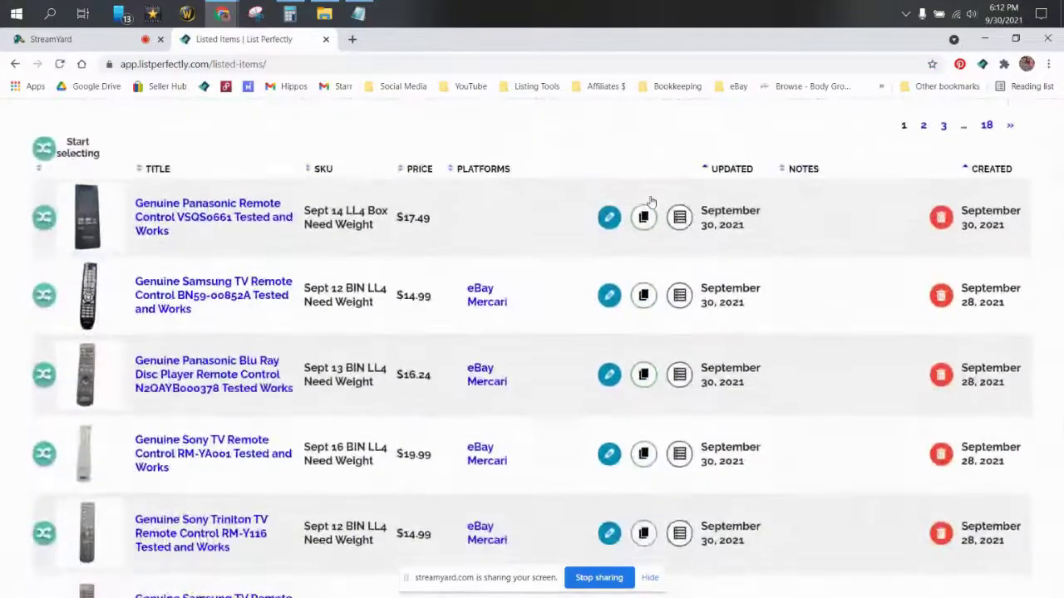
{"action": "scroll", "coordinate": [793, 243], "scroll_direction": "up", "scroll_amount": 2}
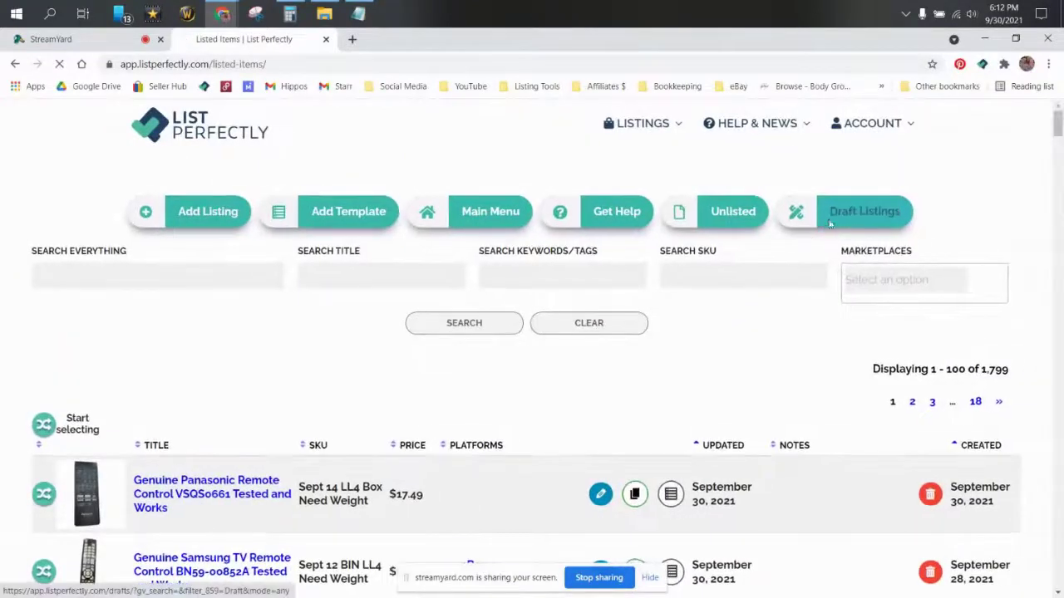
{"action": "left_click", "coordinate": [607, 324]}
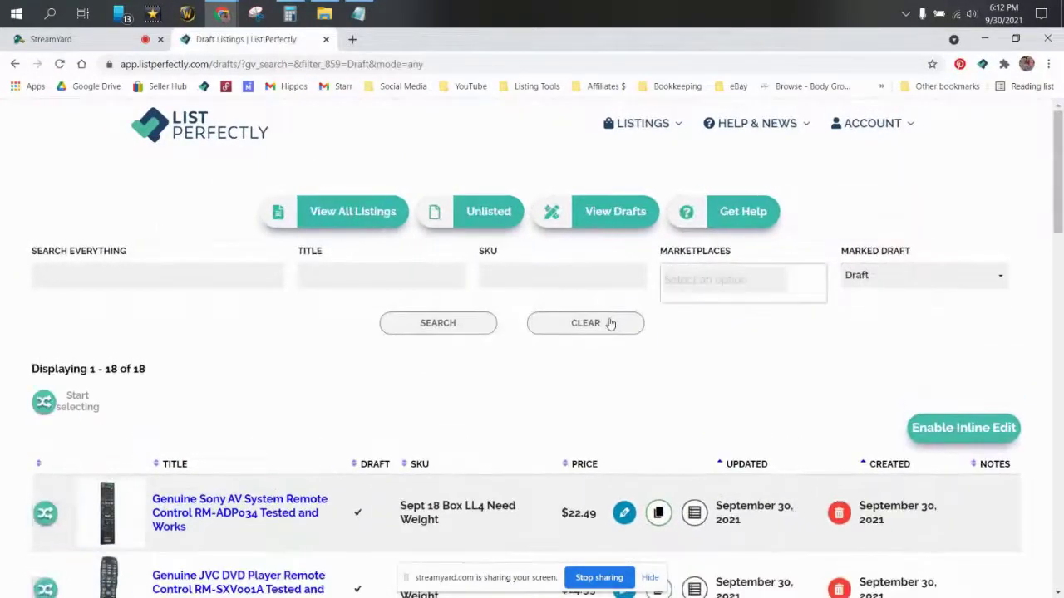
- Review the draft listings from start to end, examining their titles, draft marks, SKUs and prices
{"action": "scroll", "coordinate": [609, 324], "scroll_direction": "down", "scroll_amount": 3}
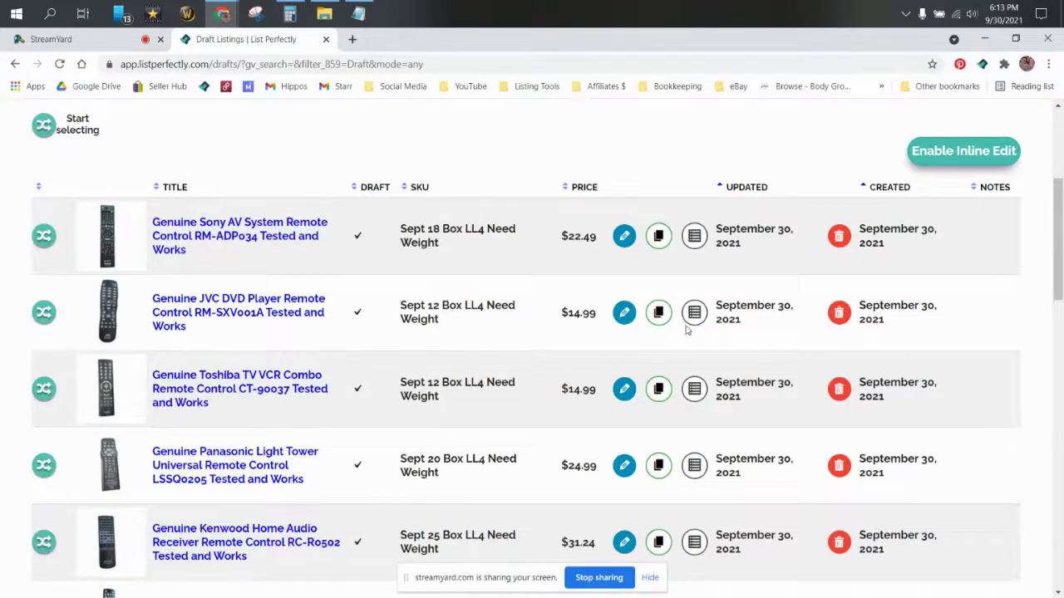
{"action": "scroll", "coordinate": [624, 330], "scroll_direction": "up", "scroll_amount": 1}
{"action": "scroll", "coordinate": [624, 333], "scroll_direction": "up", "scroll_amount": 2}
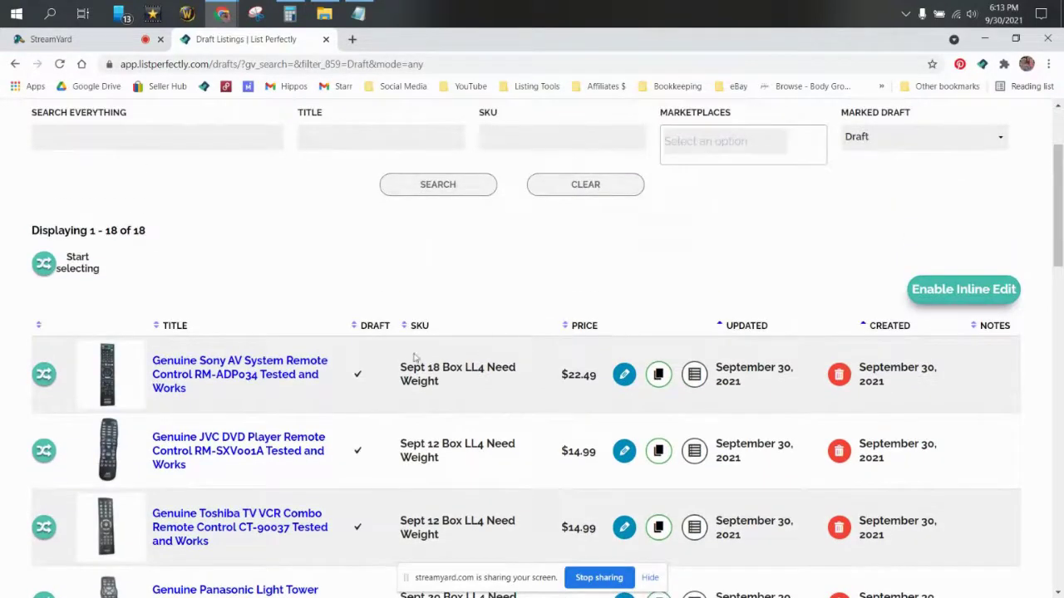
{"action": "scroll", "coordinate": [414, 357], "scroll_direction": "down", "scroll_amount": 2}
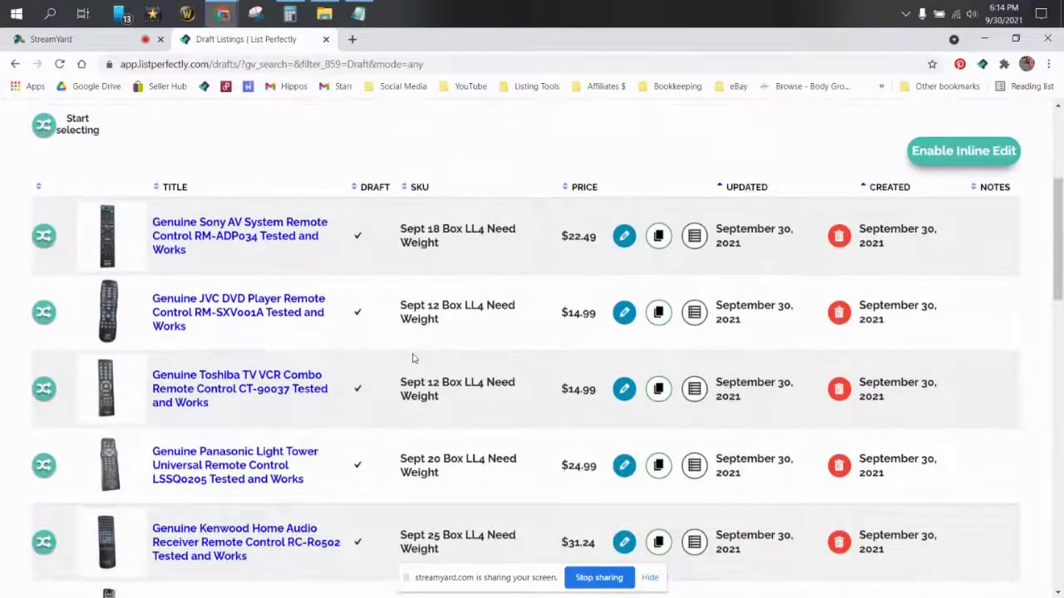
{"action": "scroll", "coordinate": [414, 358], "scroll_direction": "up", "scroll_amount": 2}
{"action": "scroll", "coordinate": [414, 357], "scroll_direction": "down", "scroll_amount": 3}
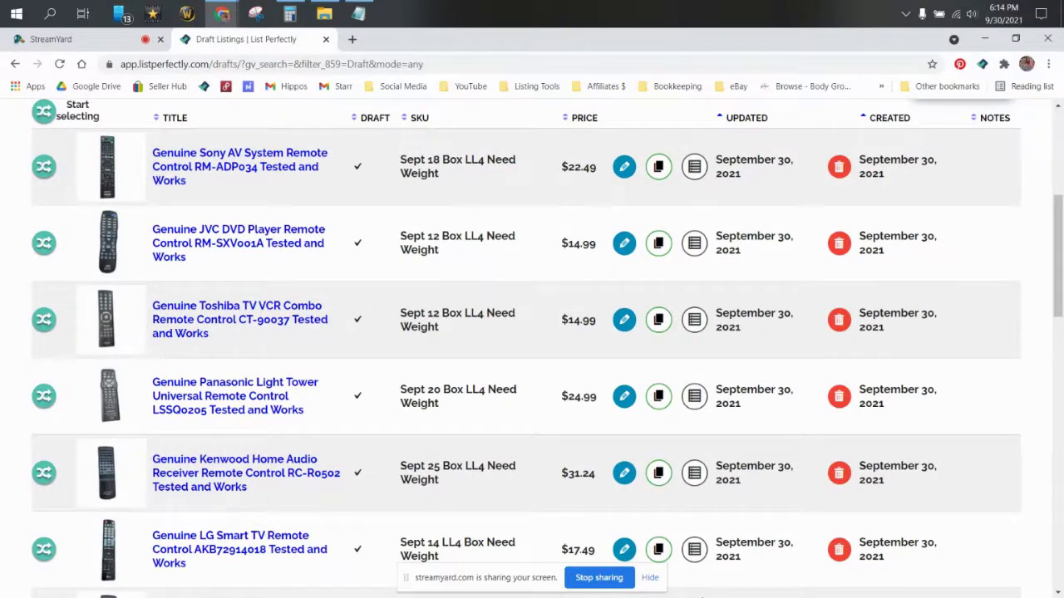
{"action": "scroll", "coordinate": [797, 545], "scroll_direction": "up", "scroll_amount": 1}
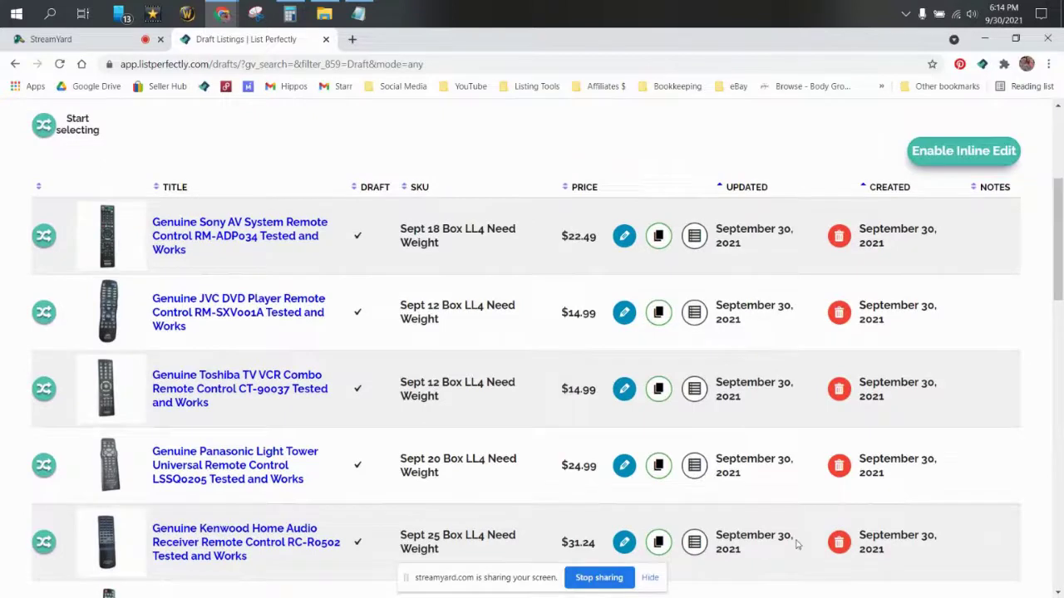
{"action": "scroll", "coordinate": [798, 544], "scroll_direction": "up", "scroll_amount": 3}
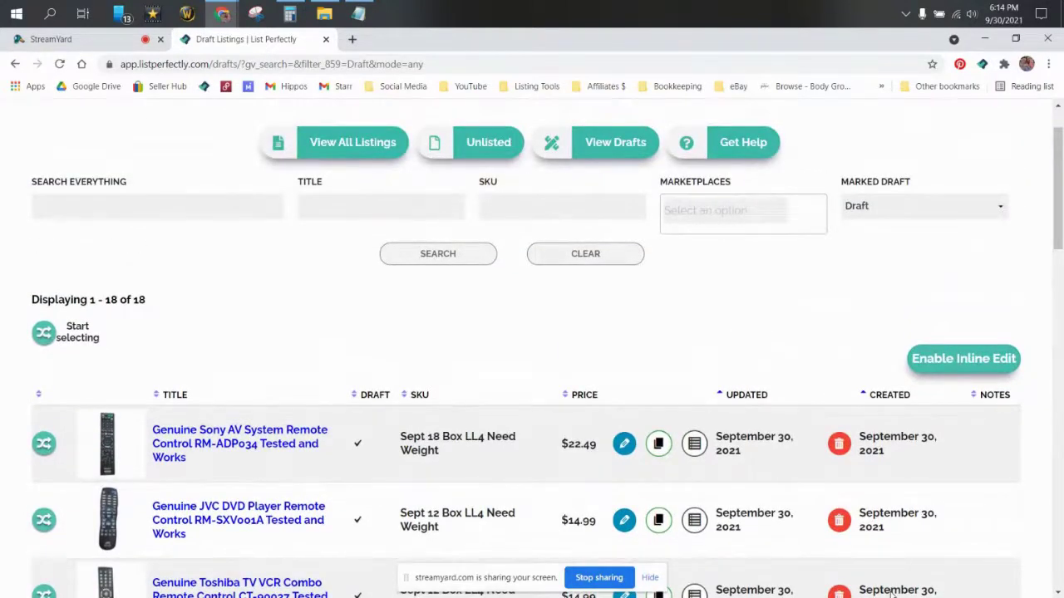
{"action": "scroll", "coordinate": [937, 579], "scroll_direction": "down", "scroll_amount": 3}
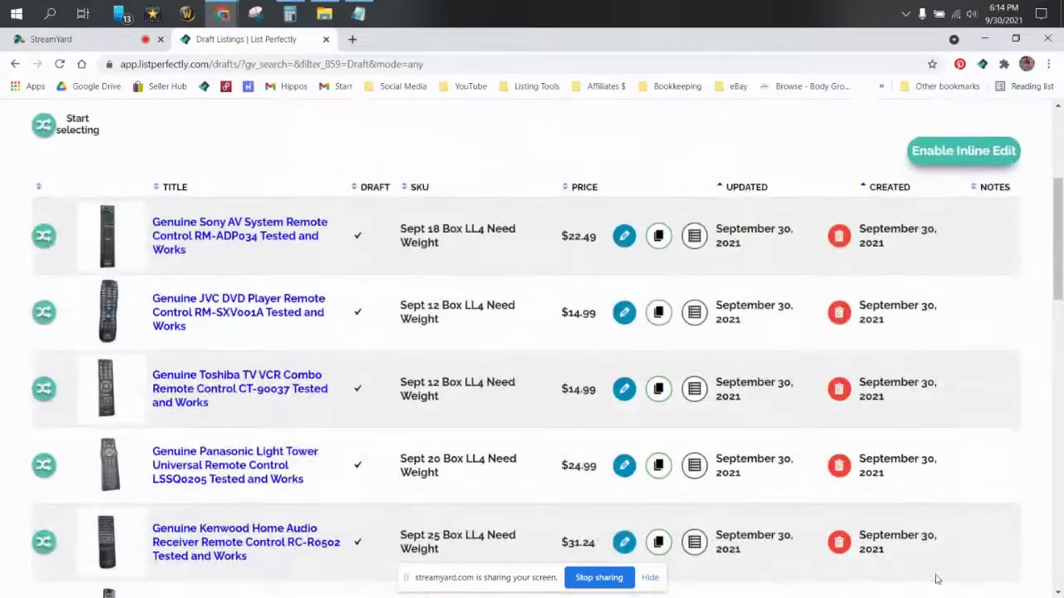
{"action": "scroll", "coordinate": [351, 413], "scroll_direction": "down", "scroll_amount": 8}
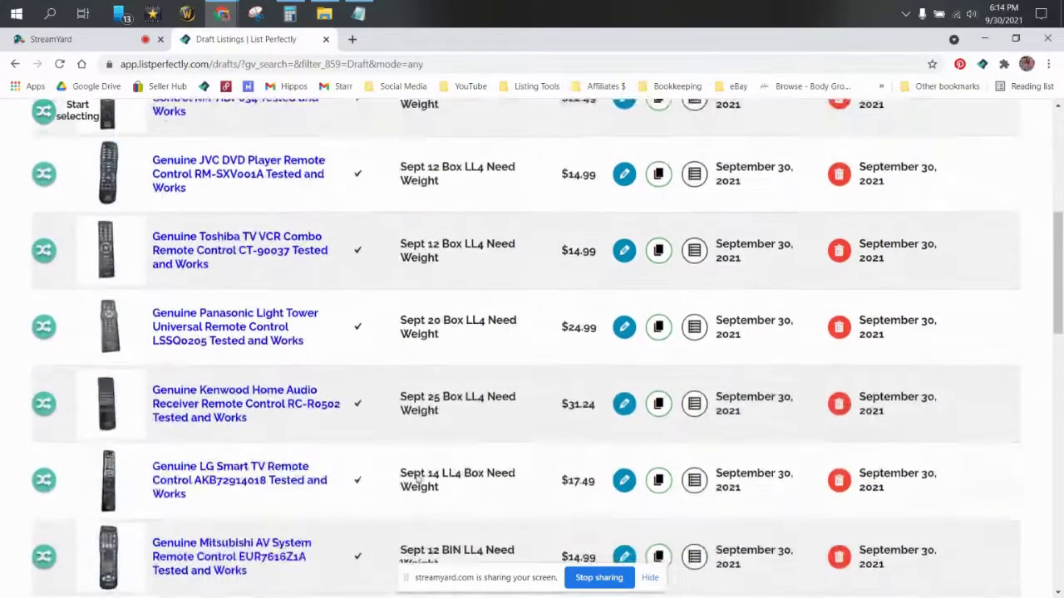
{"action": "scroll", "coordinate": [418, 488], "scroll_direction": "down", "scroll_amount": 7}
{"action": "scroll", "coordinate": [417, 488], "scroll_direction": "up", "scroll_amount": 12}
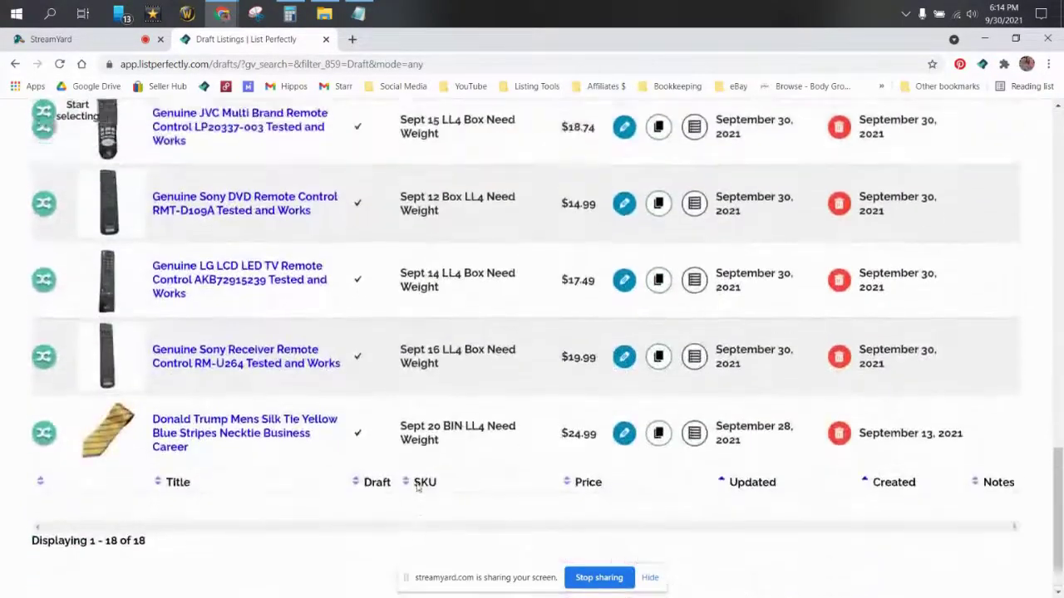
{"action": "scroll", "coordinate": [417, 487], "scroll_direction": "up", "scroll_amount": 6}
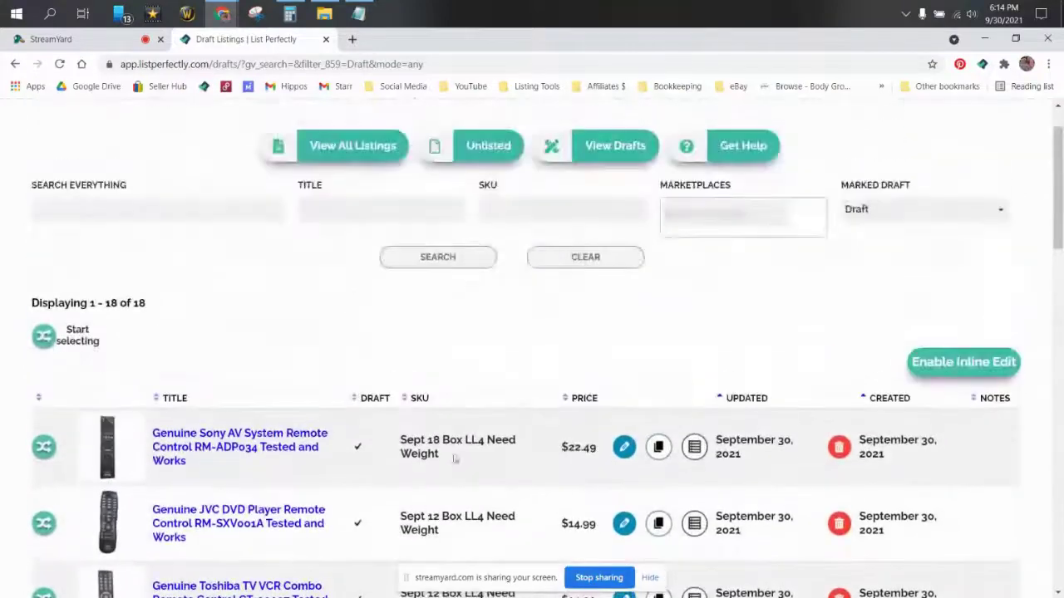
{"action": "scroll", "coordinate": [443, 277], "scroll_direction": "up", "scroll_amount": 1}
{"action": "mouse_move", "coordinate": [618, 116]}
{"action": "scroll", "coordinate": [404, 344], "scroll_direction": "down", "scroll_amount": 2}
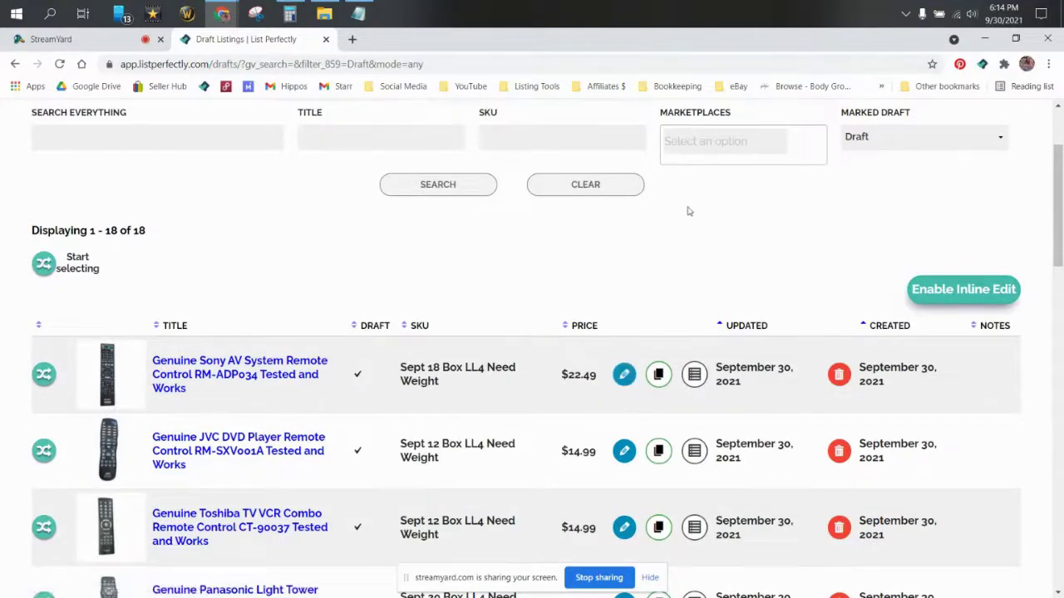
- Edit the Genuine Sony AV System RM-ADP034 draft, switch its Draft mark off and back on, and update the listing
{"action": "scroll", "coordinate": [690, 203], "scroll_direction": "up", "scroll_amount": 1}
{"action": "left_click", "coordinate": [624, 443]}
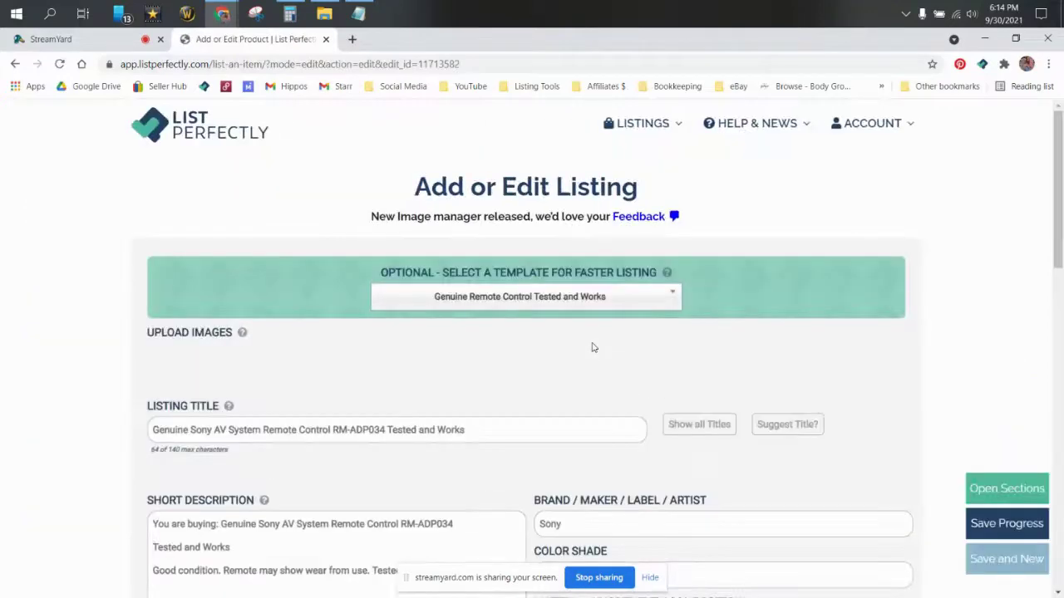
{"action": "scroll", "coordinate": [573, 365], "scroll_direction": "down", "scroll_amount": 5}
{"action": "scroll", "coordinate": [561, 387], "scroll_direction": "down", "scroll_amount": 6}
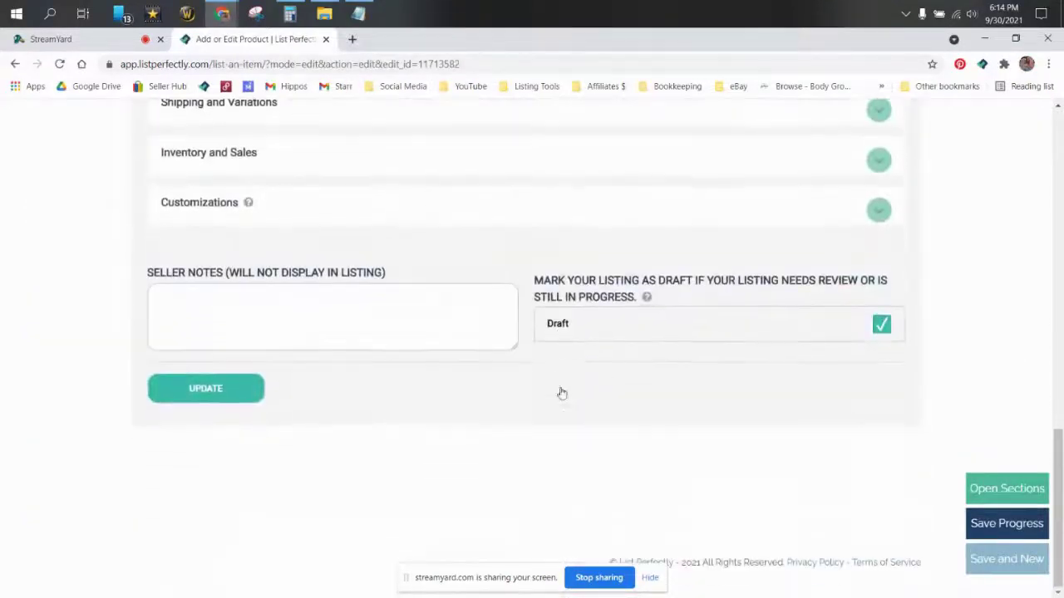
{"action": "left_click", "coordinate": [884, 327]}
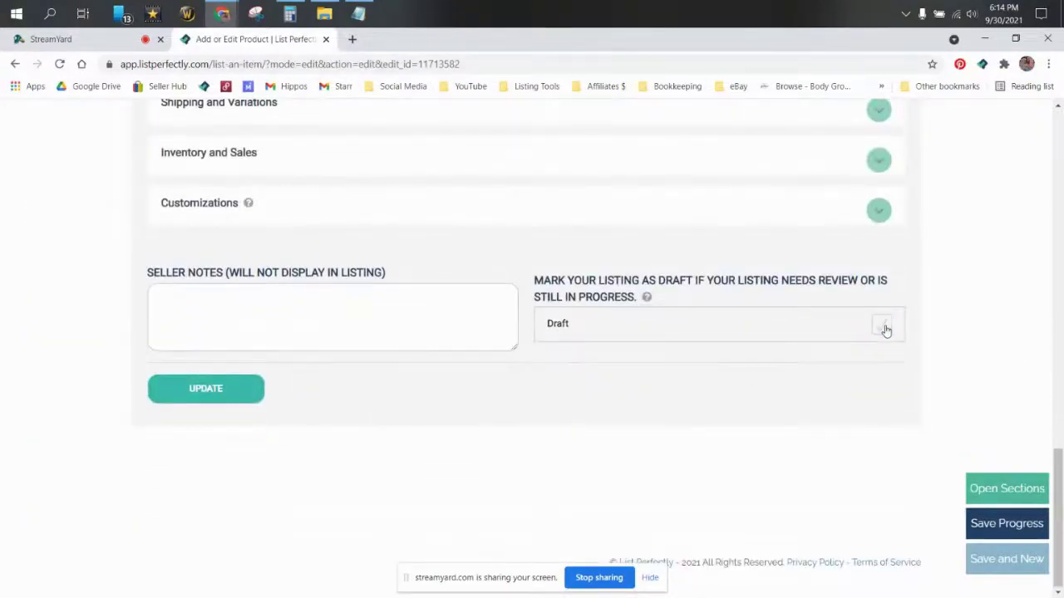
{"action": "left_click", "coordinate": [886, 330]}
{"action": "left_click", "coordinate": [252, 401]}
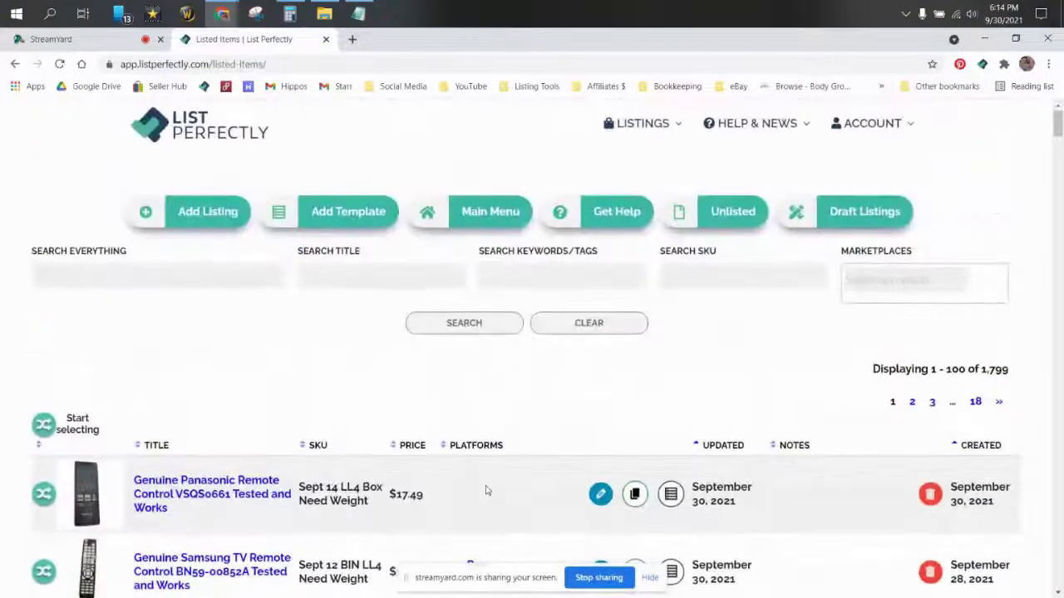
- Copy the Genuine Panasonic Remote Control VSQS0661 listing to Mercari and eBay
{"action": "mouse_move", "coordinate": [612, 144]}
{"action": "scroll", "coordinate": [333, 369], "scroll_direction": "down", "scroll_amount": 2}
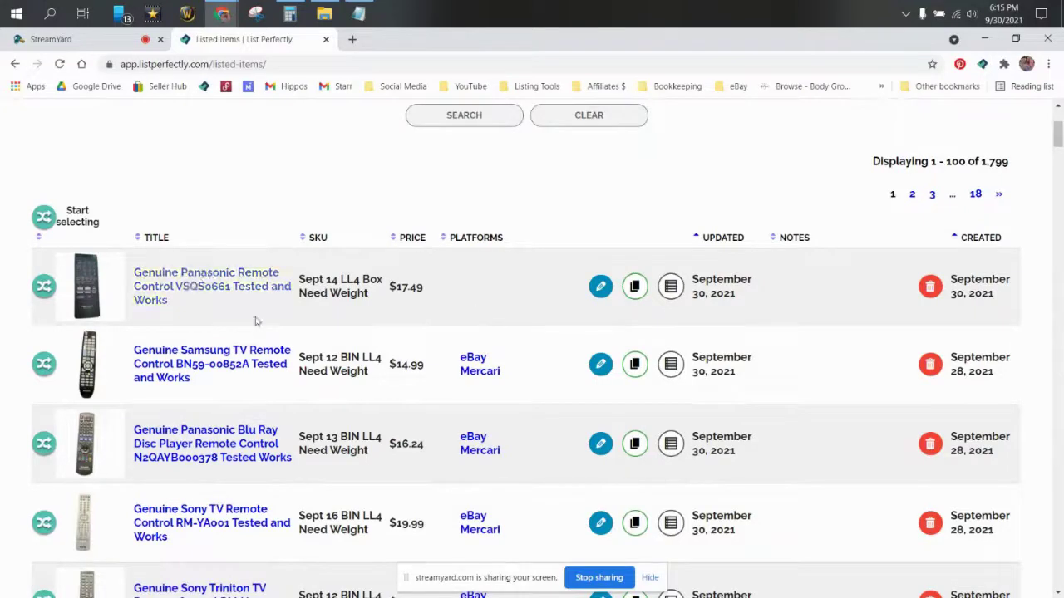
{"action": "left_click", "coordinate": [44, 290]}
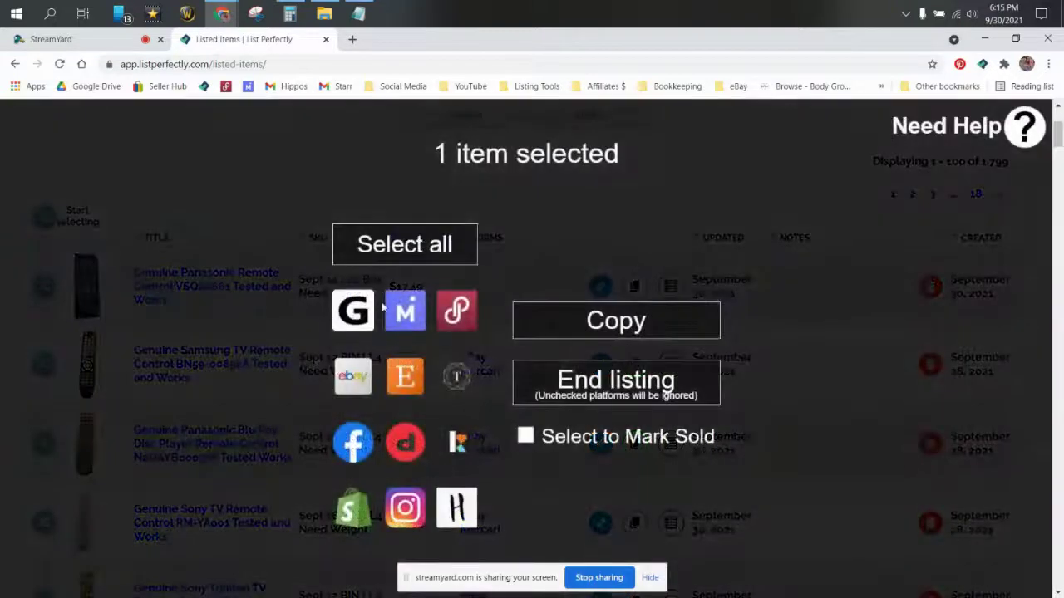
{"action": "left_click", "coordinate": [358, 374]}
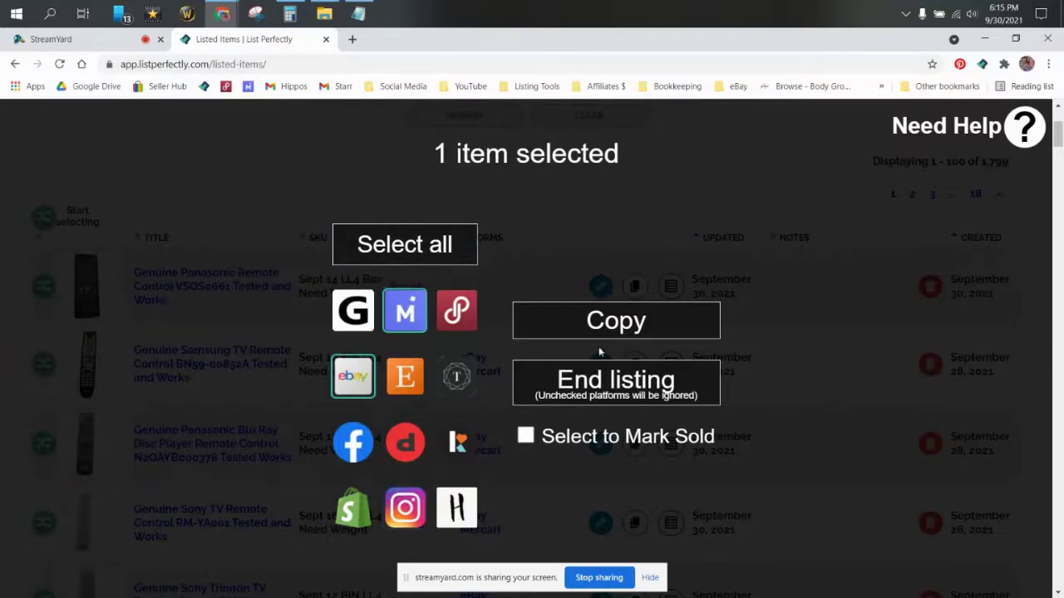
{"action": "left_click", "coordinate": [637, 316]}
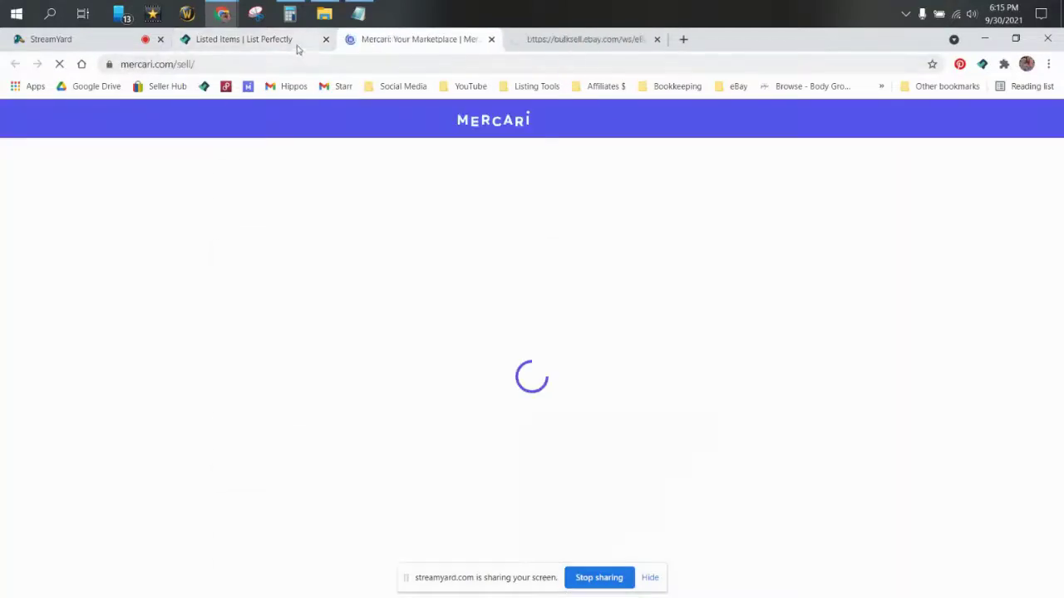
- Return to List Perfectly to dismiss the marketplace selection, and view the copied remote listing on Mercari
{"action": "left_click", "coordinate": [295, 46]}
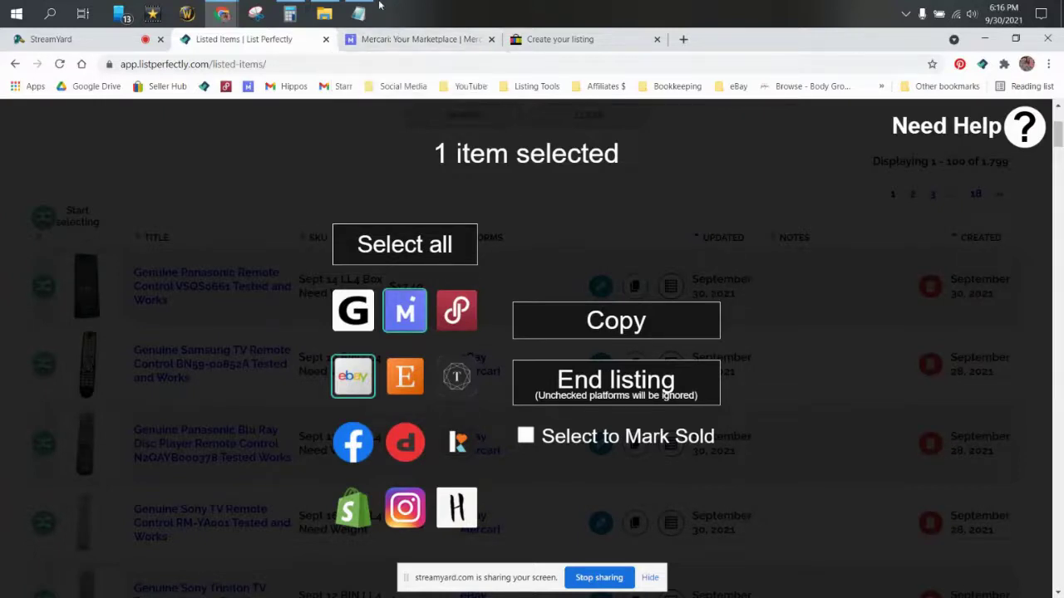
{"action": "left_click", "coordinate": [697, 149]}
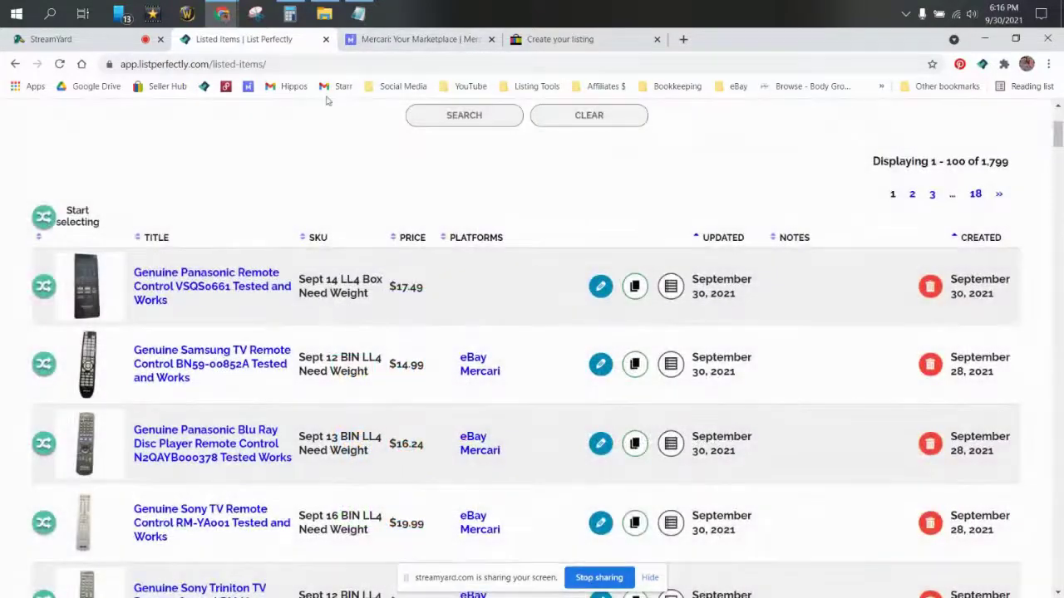
{"action": "left_click", "coordinate": [363, 40]}
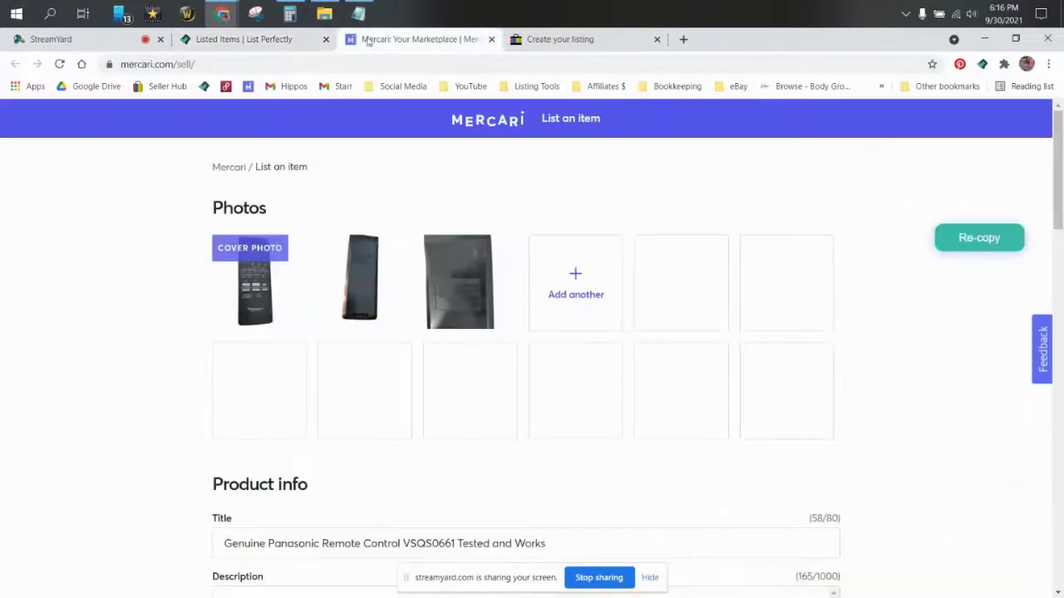
- Switch to the copied eBay listing and set its first store category to Electronics > Misc Electronics
{"action": "left_click", "coordinate": [558, 40]}
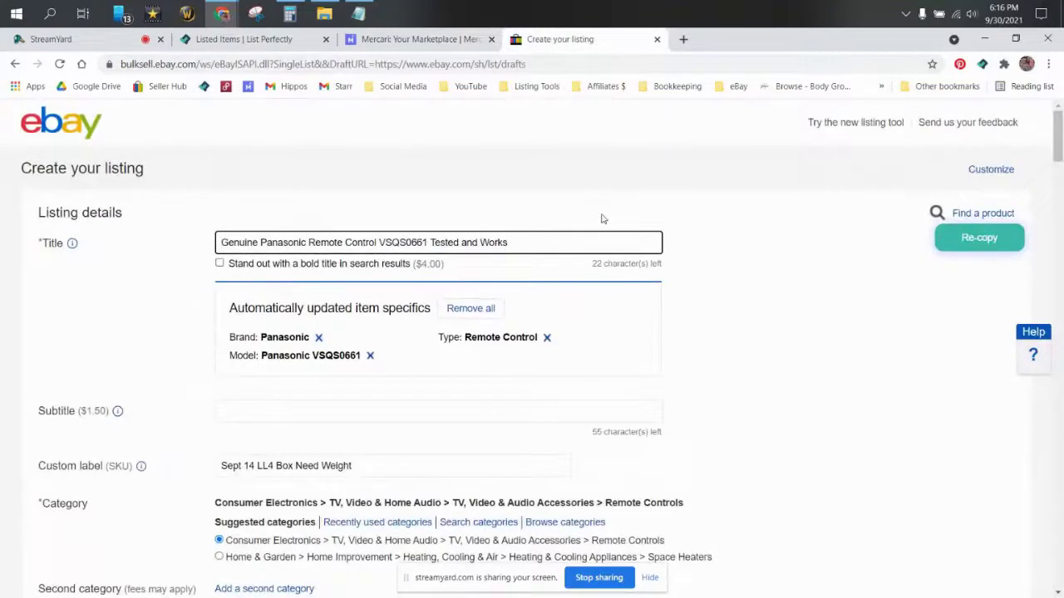
{"action": "scroll", "coordinate": [418, 193], "scroll_direction": "down", "scroll_amount": 2}
{"action": "scroll", "coordinate": [418, 193], "scroll_direction": "down", "scroll_amount": 2}
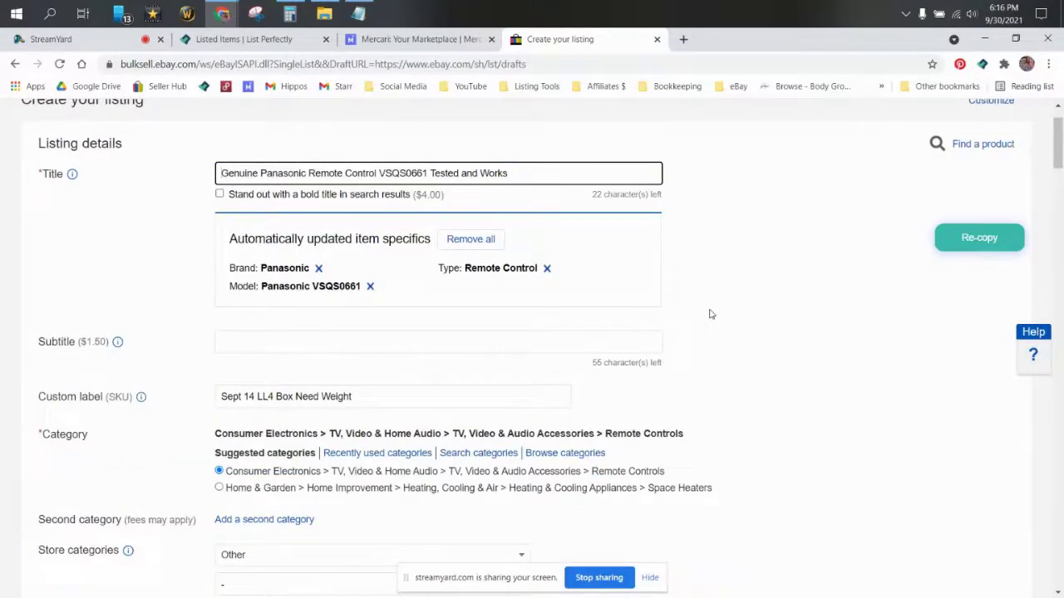
{"action": "scroll", "coordinate": [730, 249], "scroll_direction": "down", "scroll_amount": 3}
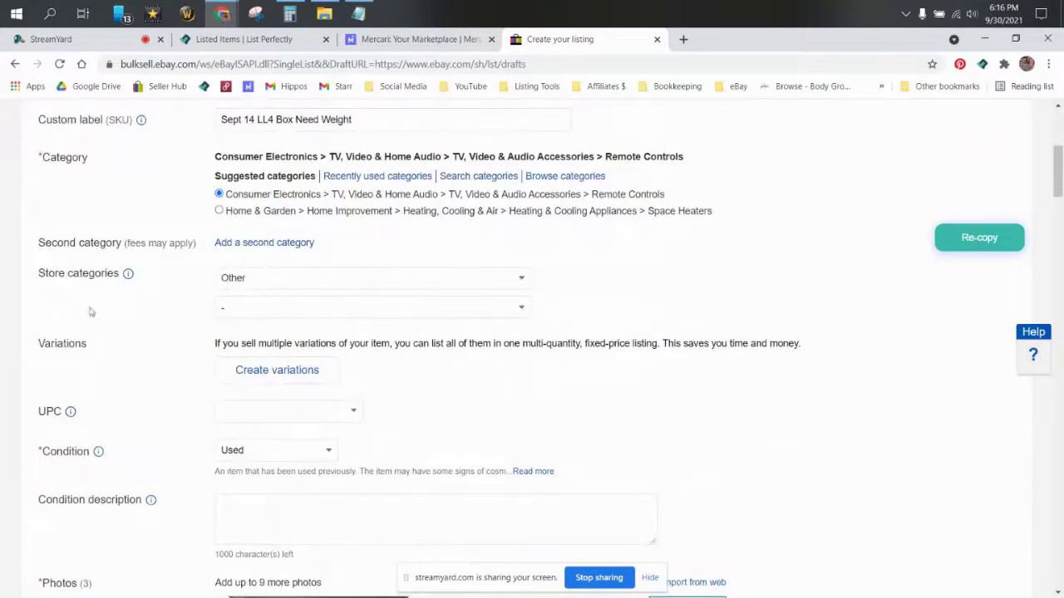
{"action": "left_click", "coordinate": [363, 282]}
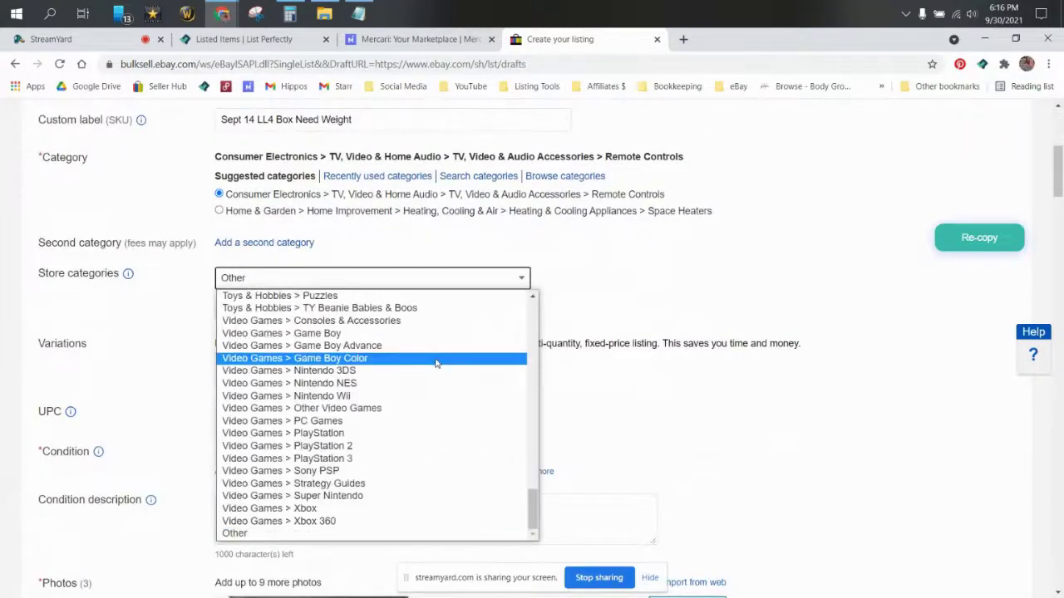
{"action": "scroll", "coordinate": [440, 360], "scroll_direction": "up", "scroll_amount": 5}
{"action": "scroll", "coordinate": [449, 429], "scroll_direction": "up", "scroll_amount": 10}
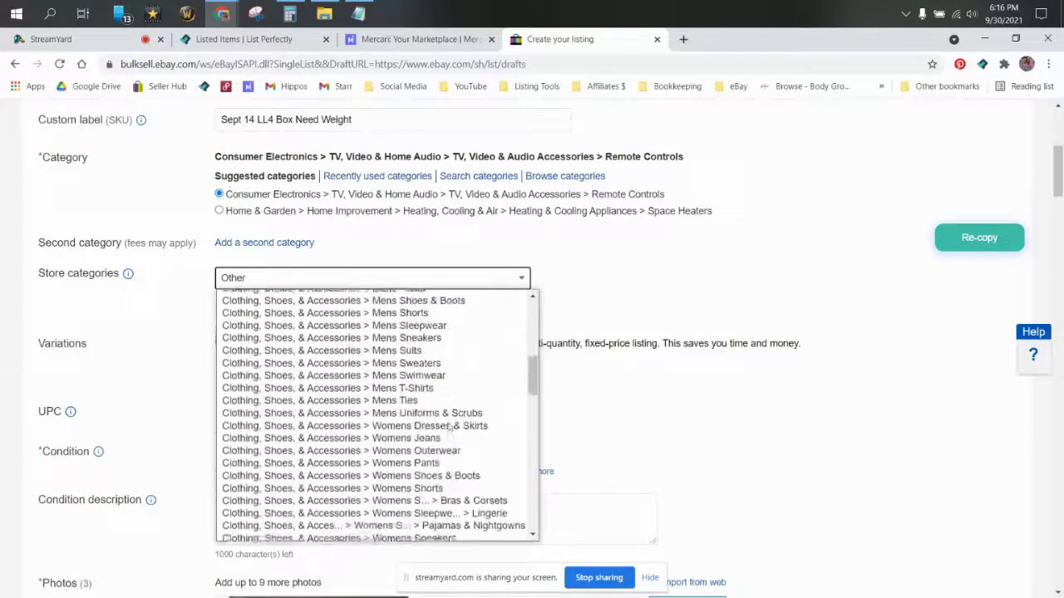
{"action": "scroll", "coordinate": [424, 416], "scroll_direction": "down", "scroll_amount": 12}
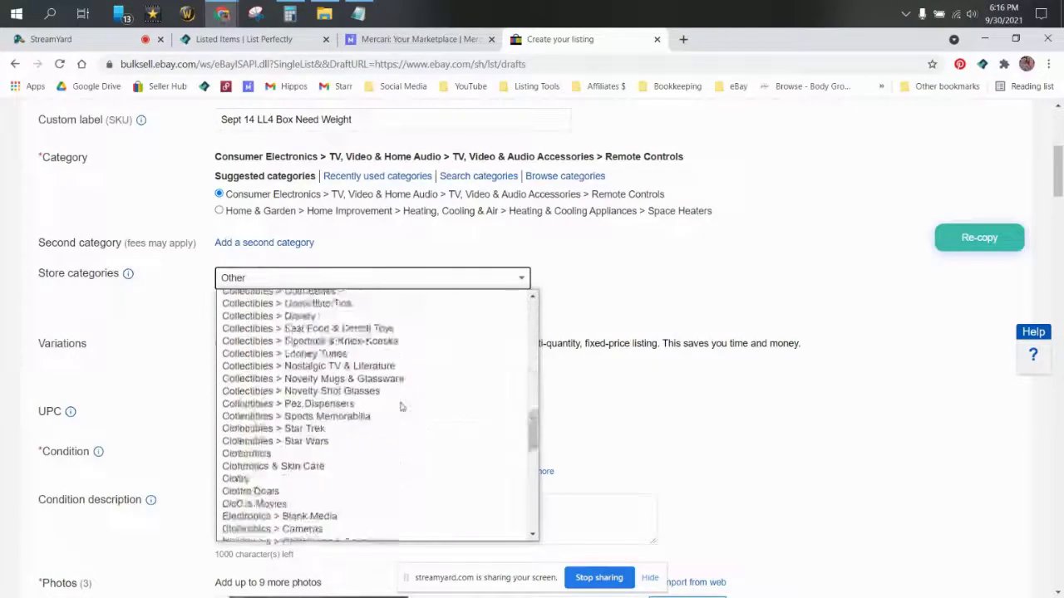
{"action": "left_click", "coordinate": [351, 440]}
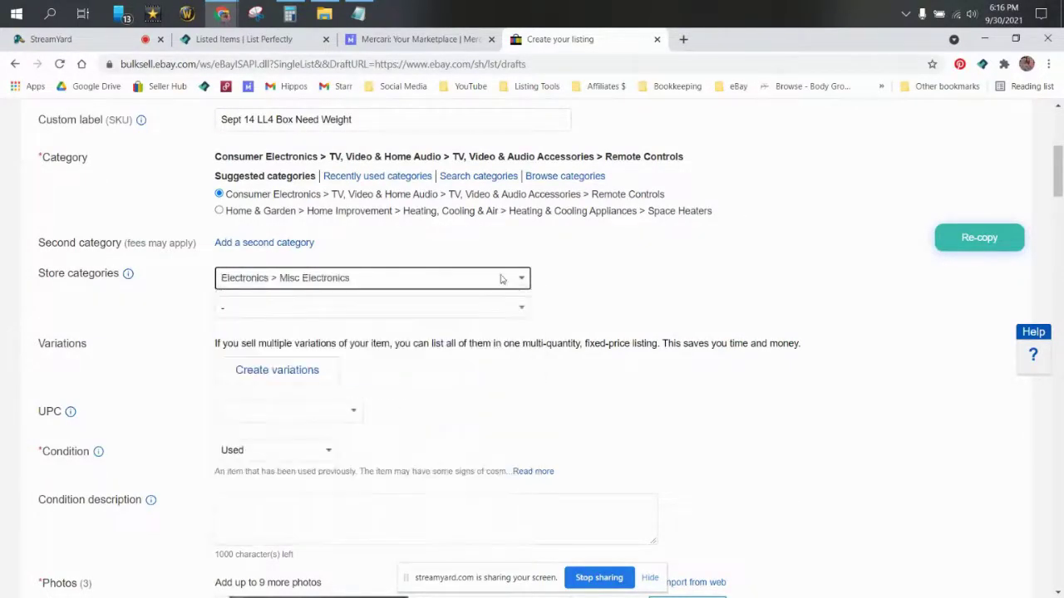
- Copy the sentence "Good condition. Remote may show wear from use. Tested and works." from the item description into the condition description
{"action": "scroll", "coordinate": [417, 293], "scroll_direction": "down", "scroll_amount": 15}
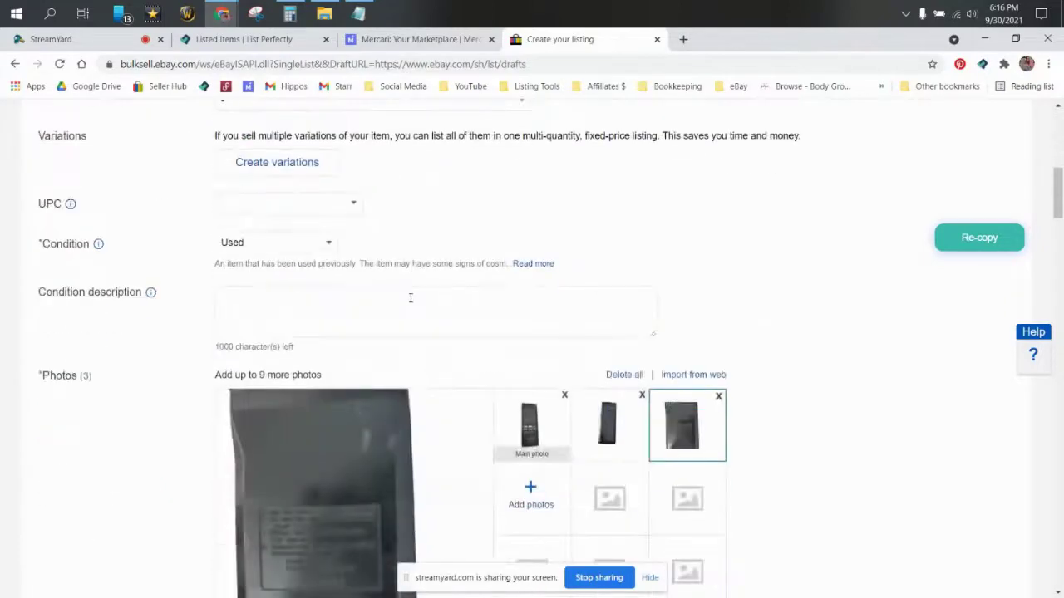
{"action": "scroll", "coordinate": [407, 320], "scroll_direction": "down", "scroll_amount": 7}
{"action": "scroll", "coordinate": [474, 324], "scroll_direction": "up", "scroll_amount": 3}
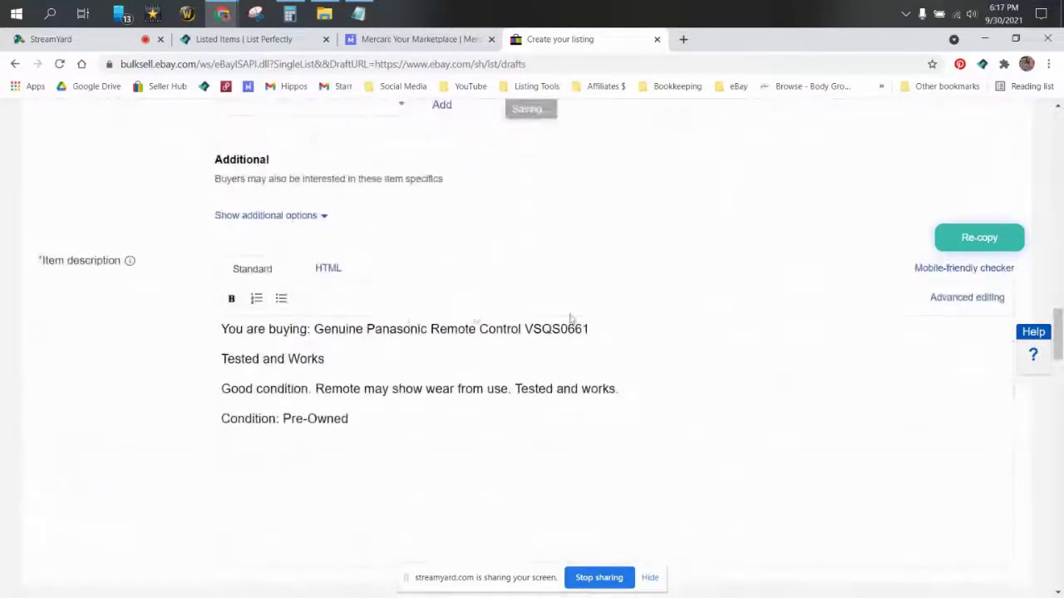
{"action": "left_click", "coordinate": [631, 392]}
{"action": "left_click_drag", "start_coordinate": [630, 392], "coordinate": [209, 392]}
{"action": "key", "text": "ctrl+c"}
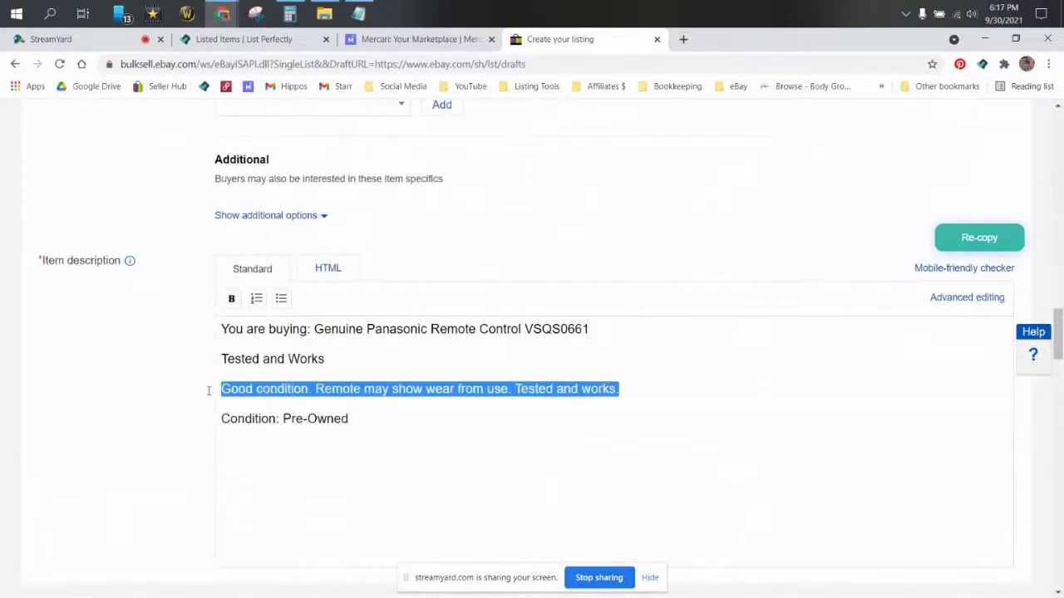
{"action": "scroll", "coordinate": [210, 393], "scroll_direction": "up", "scroll_amount": 15}
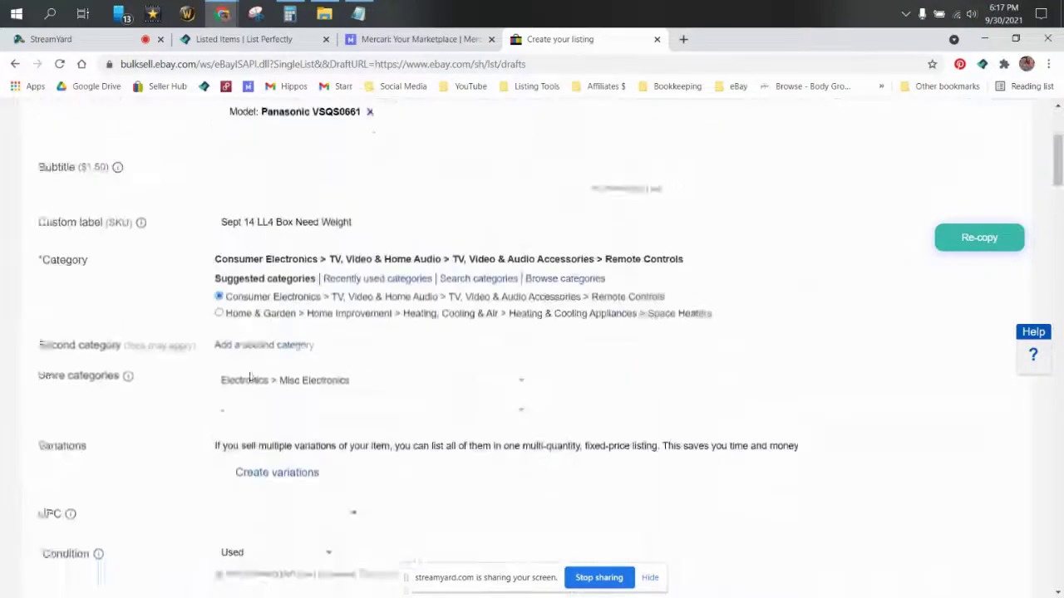
{"action": "scroll", "coordinate": [249, 375], "scroll_direction": "down", "scroll_amount": 2}
{"action": "left_click", "coordinate": [253, 305]}
{"action": "left_click", "coordinate": [253, 306]}
{"action": "key", "text": "ctrl+v"}
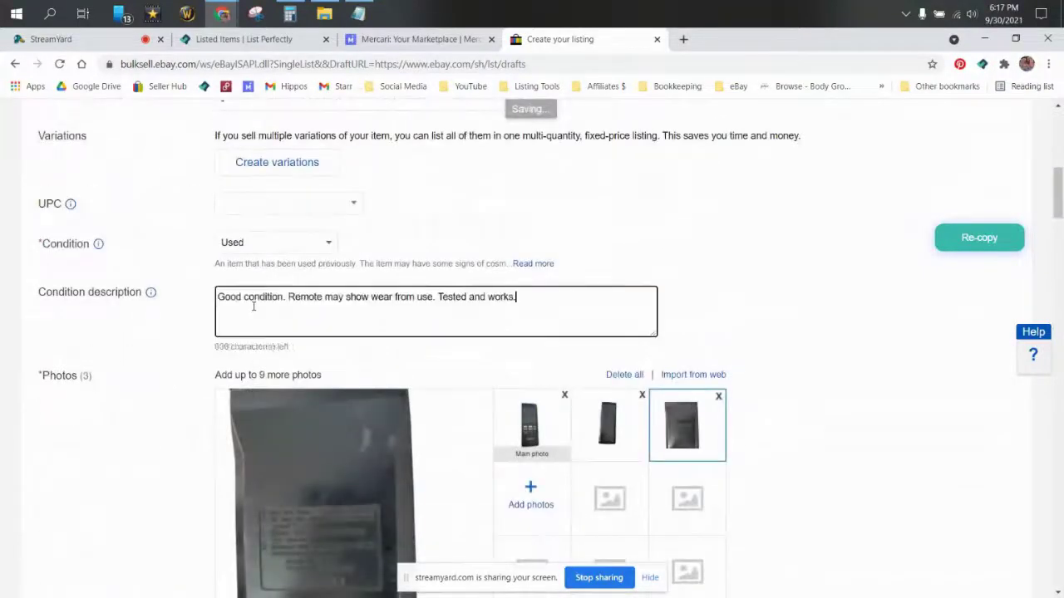
- Set the item specifics' color to Black and add Panasonic as a compatible brand
{"action": "scroll", "coordinate": [266, 310], "scroll_direction": "down", "scroll_amount": 5}
{"action": "scroll", "coordinate": [304, 313], "scroll_direction": "down", "scroll_amount": 4}
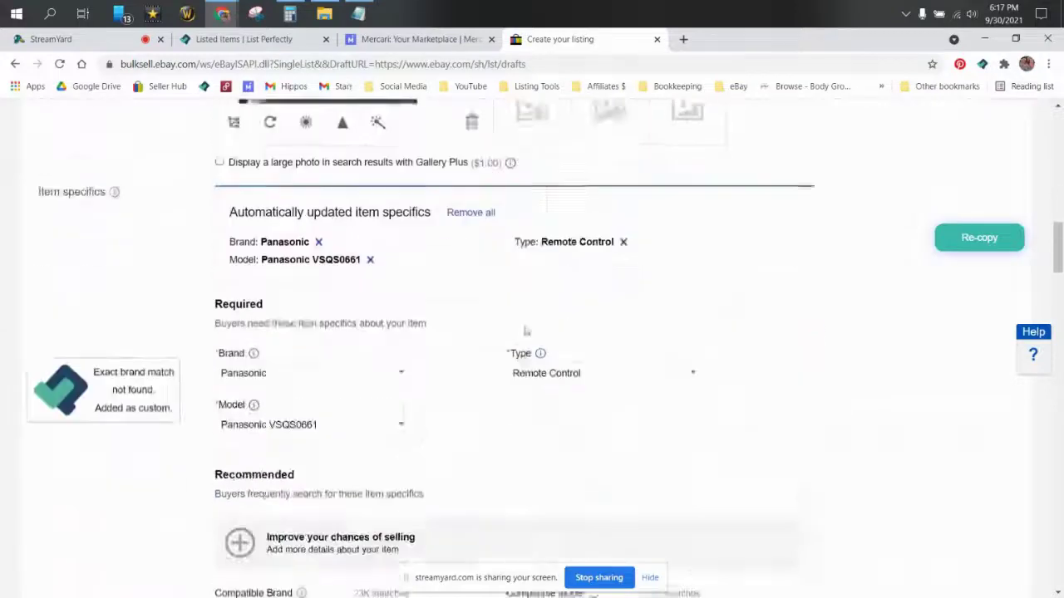
{"action": "scroll", "coordinate": [277, 244], "scroll_direction": "down", "scroll_amount": 5}
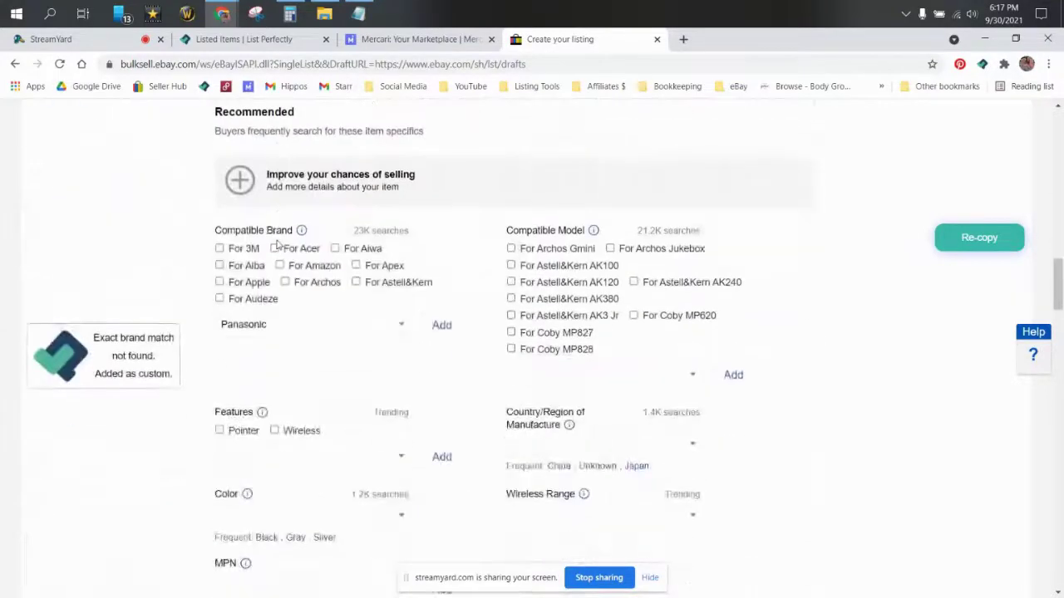
{"action": "left_click", "coordinate": [268, 329]}
{"action": "scroll", "coordinate": [518, 319], "scroll_direction": "up", "scroll_amount": 3}
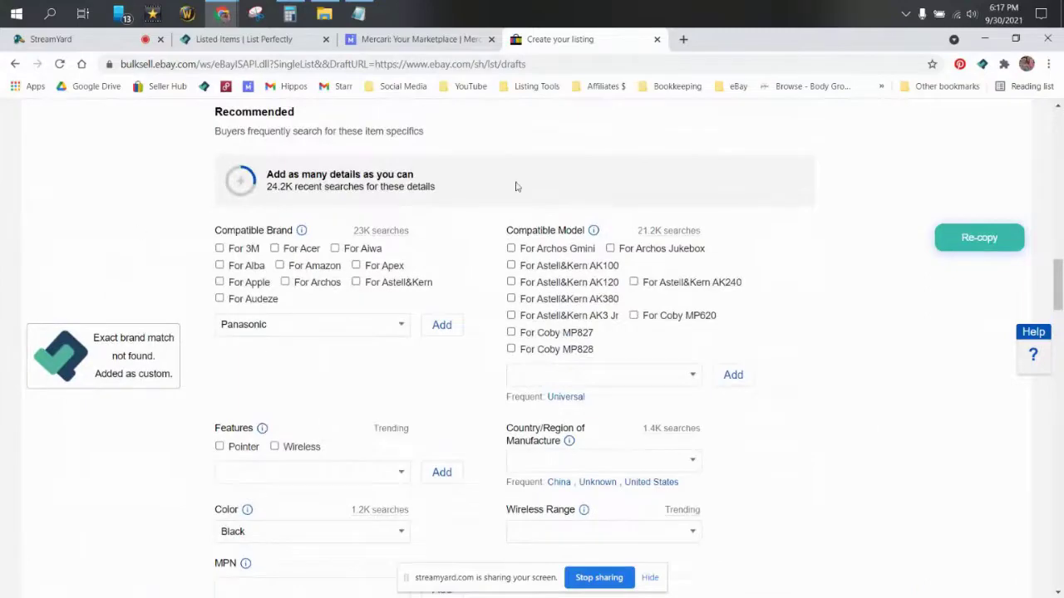
{"action": "left_click", "coordinate": [442, 325]}
- Review the item specifics, description, price, return options and shipping details through to the end of the eBay form
{"action": "scroll", "coordinate": [406, 243], "scroll_direction": "up", "scroll_amount": 4}
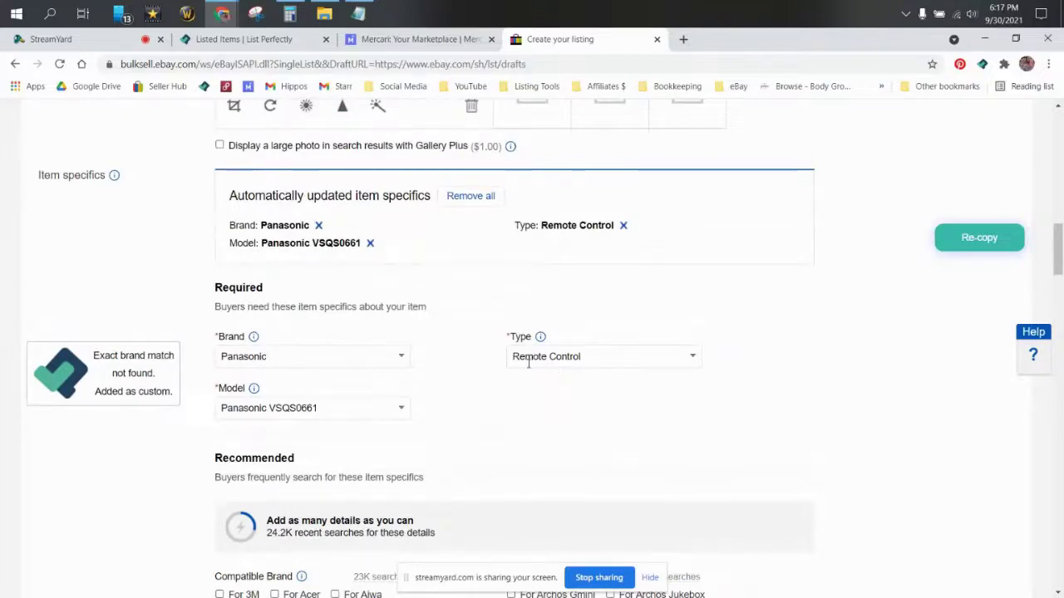
{"action": "scroll", "coordinate": [380, 332], "scroll_direction": "down", "scroll_amount": 12}
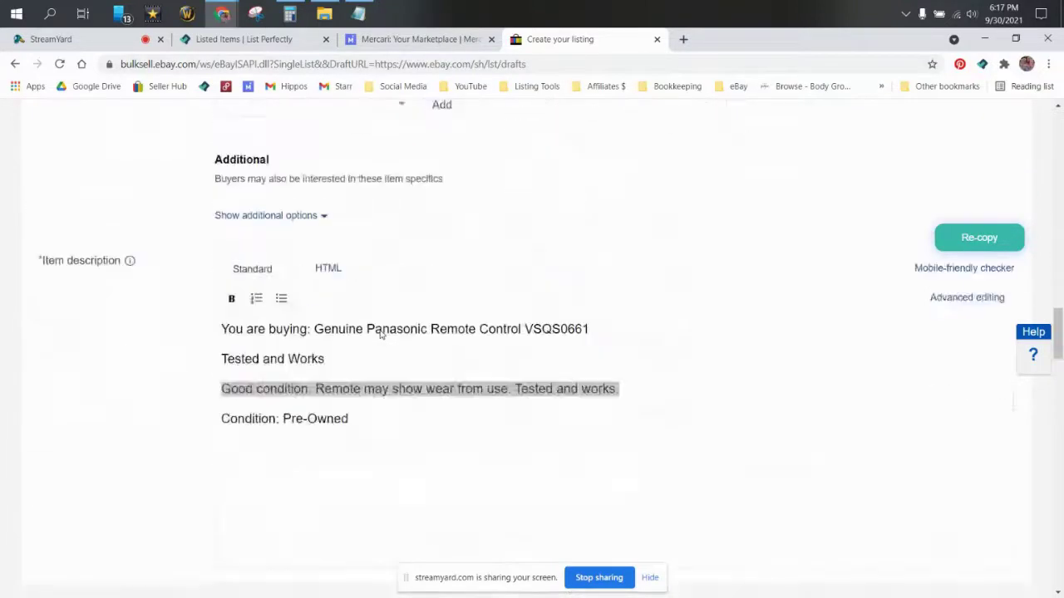
{"action": "scroll", "coordinate": [380, 334], "scroll_direction": "up", "scroll_amount": 3}
{"action": "left_click", "coordinate": [475, 357]}
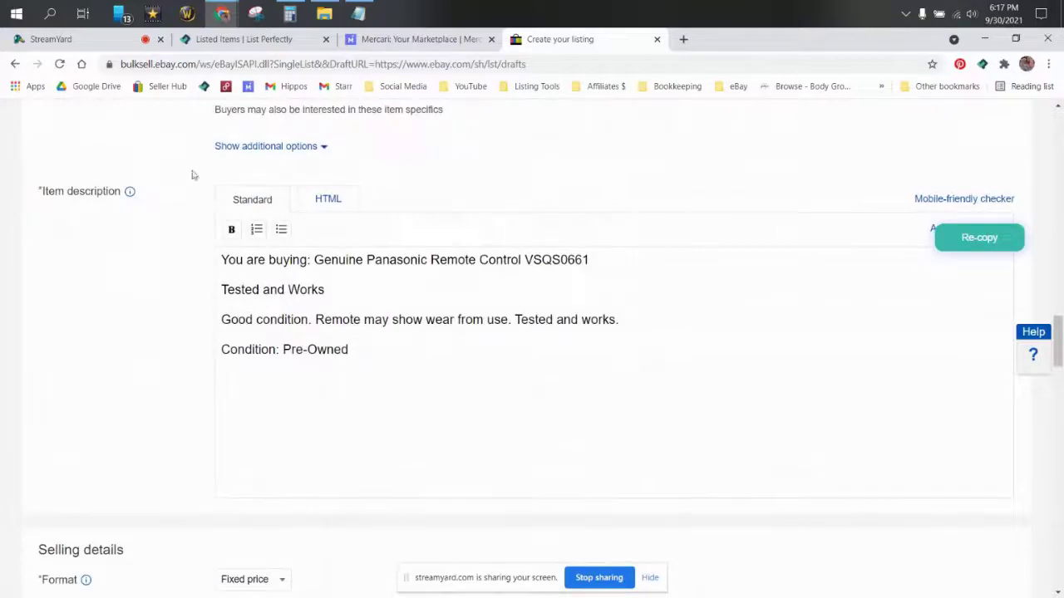
{"action": "scroll", "coordinate": [509, 327], "scroll_direction": "down", "scroll_amount": 6}
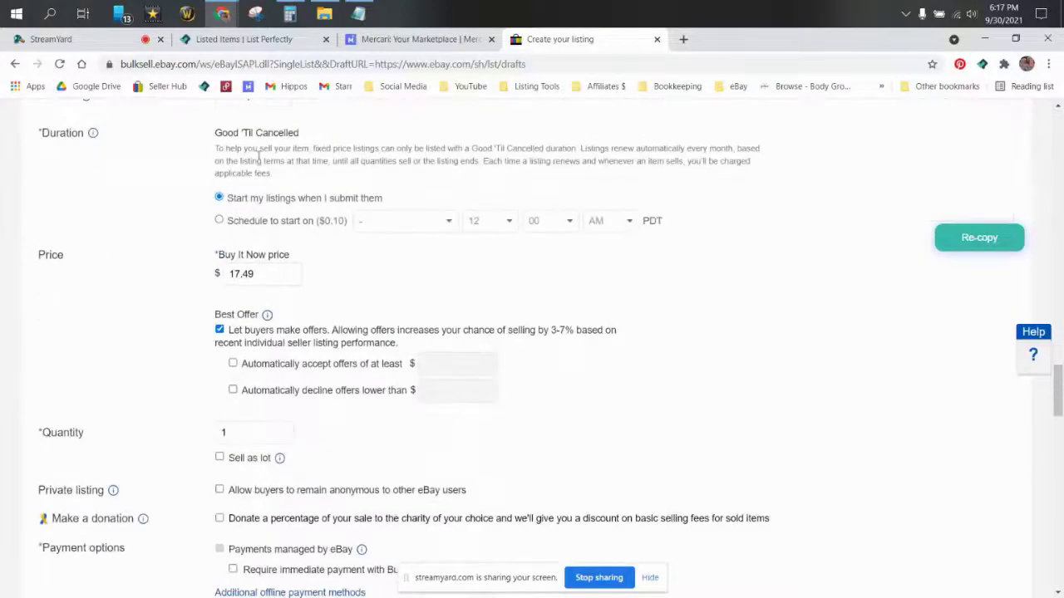
{"action": "scroll", "coordinate": [282, 268], "scroll_direction": "down", "scroll_amount": 6}
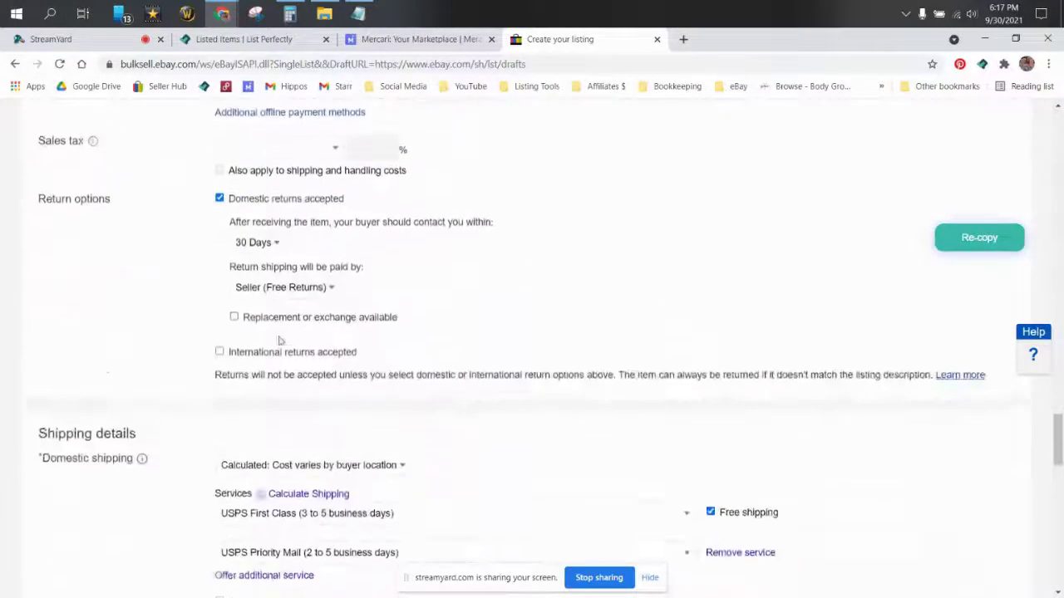
{"action": "left_click", "coordinate": [263, 291]}
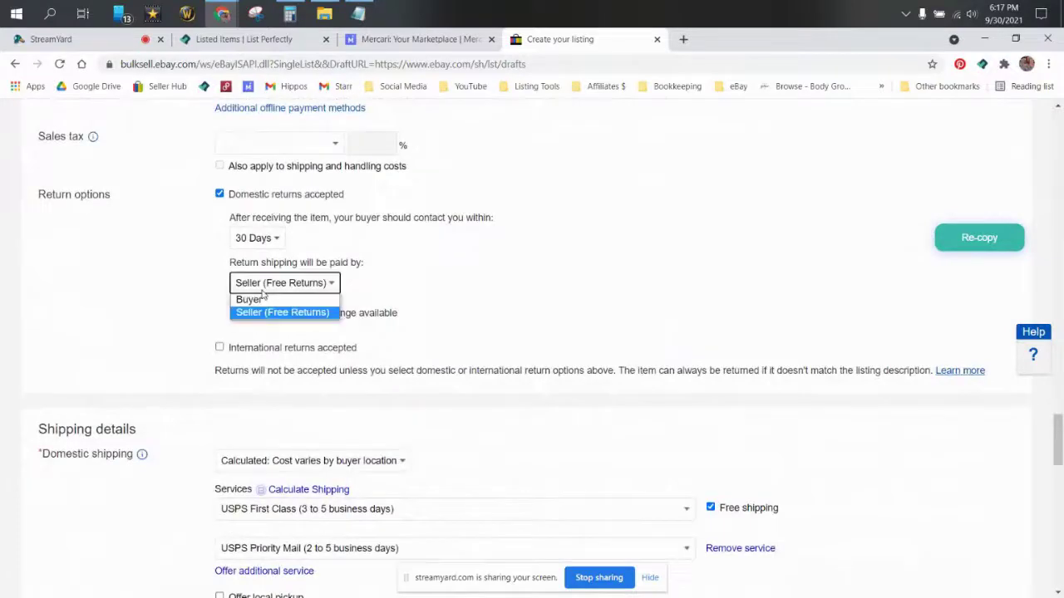
{"action": "scroll", "coordinate": [729, 474], "scroll_direction": "down", "scroll_amount": 15}
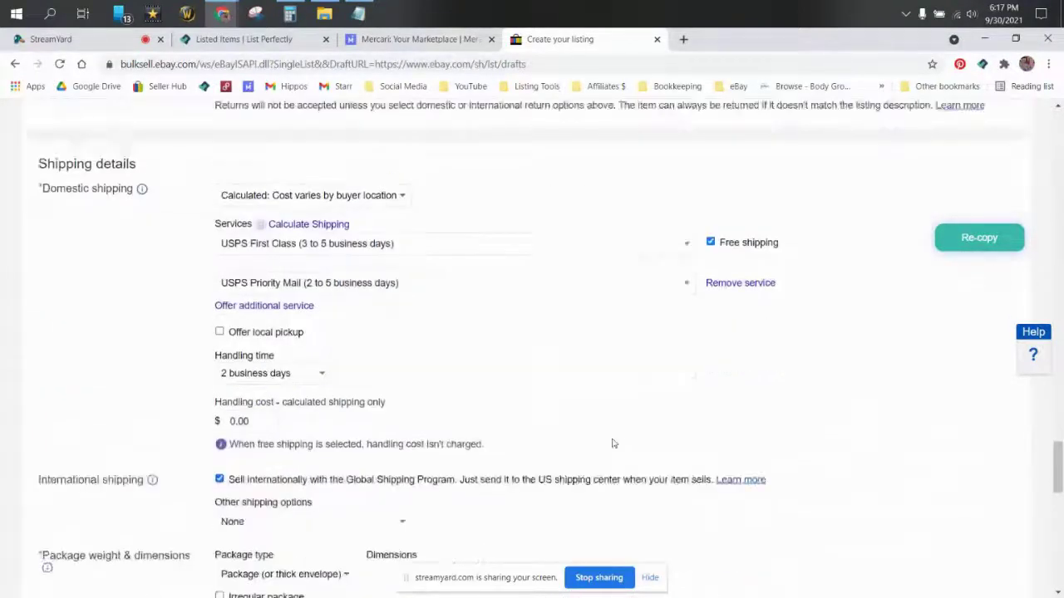
{"action": "scroll", "coordinate": [566, 236], "scroll_direction": "down", "scroll_amount": 4}
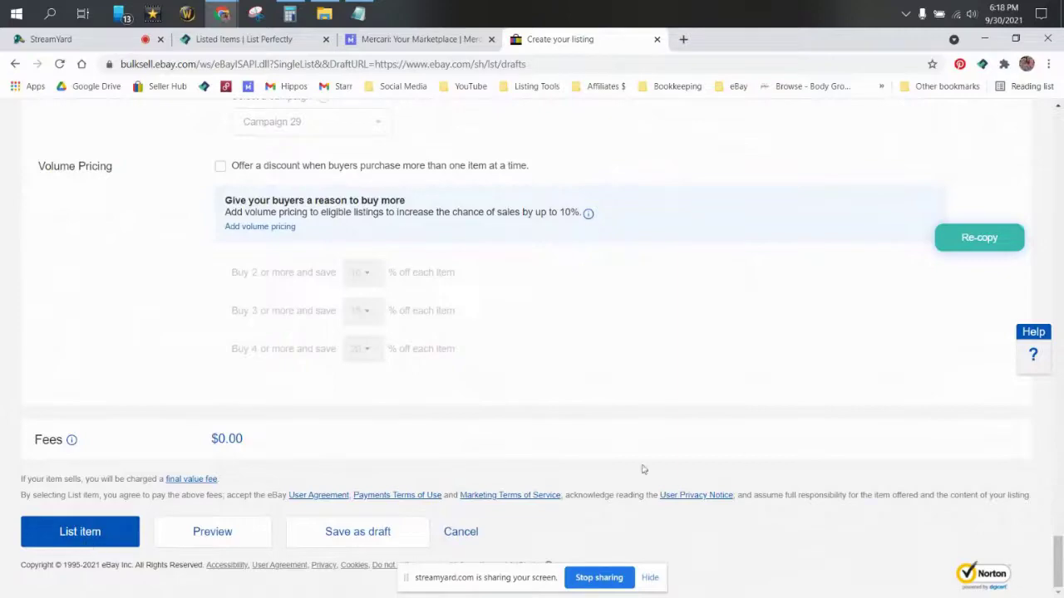
- Recheck the eBay form from the title to the description, re-copy the listing data into it, and check the reloaded photos
{"action": "scroll", "coordinate": [781, 451], "scroll_direction": "up", "scroll_amount": 20}
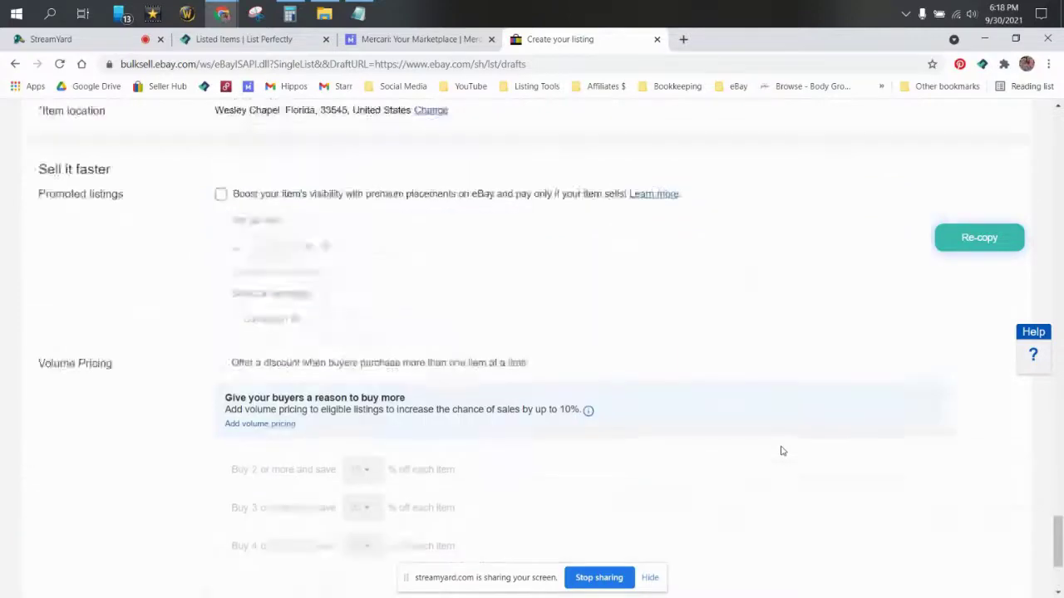
{"action": "scroll", "coordinate": [781, 451], "scroll_direction": "up", "scroll_amount": 20}
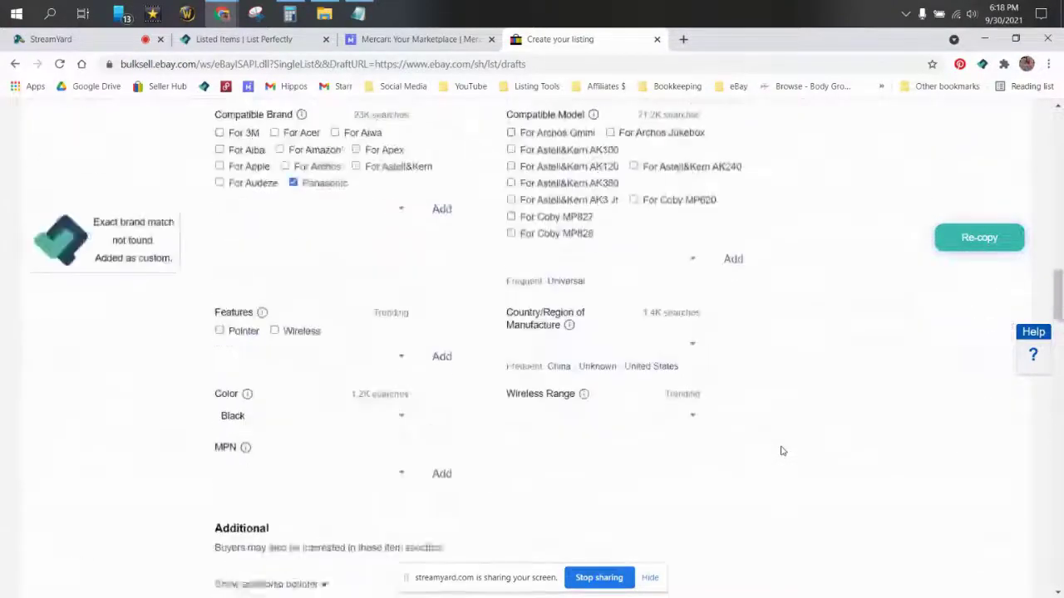
{"action": "scroll", "coordinate": [781, 451], "scroll_direction": "up", "scroll_amount": 20}
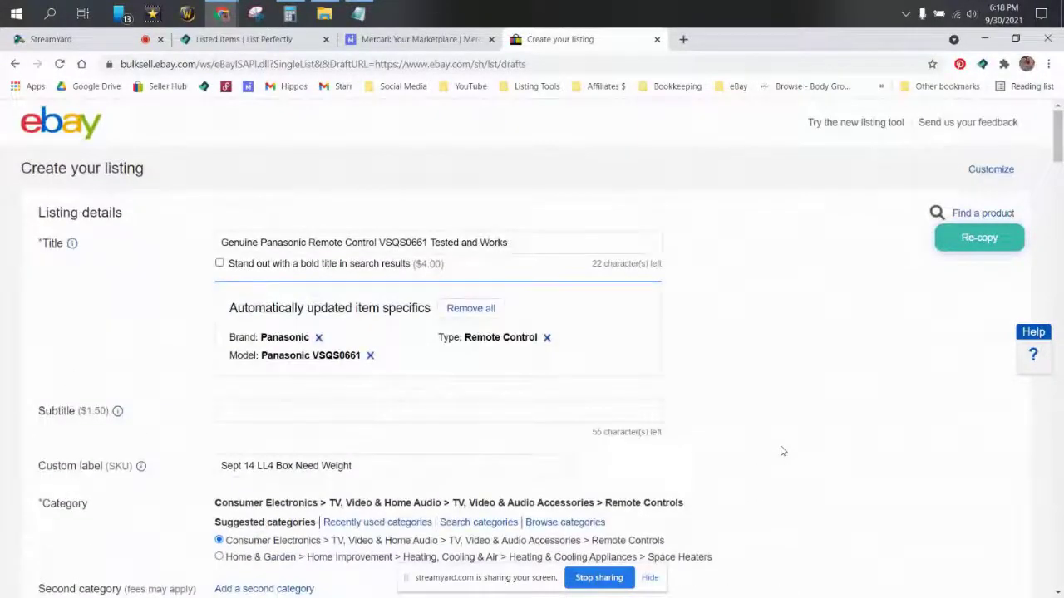
{"action": "scroll", "coordinate": [782, 451], "scroll_direction": "down", "scroll_amount": 3}
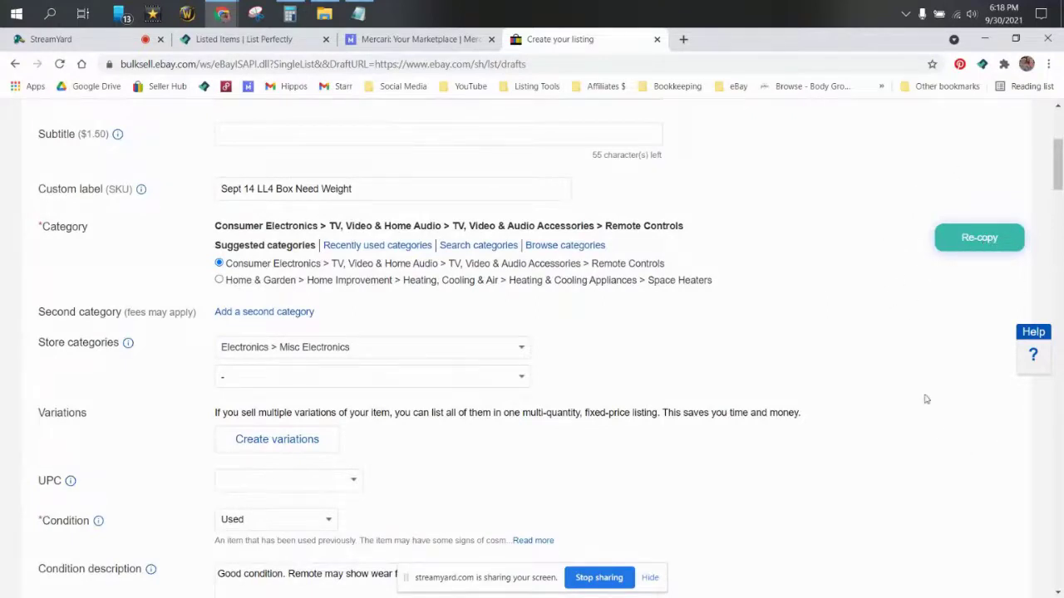
{"action": "scroll", "coordinate": [642, 427], "scroll_direction": "down", "scroll_amount": 8}
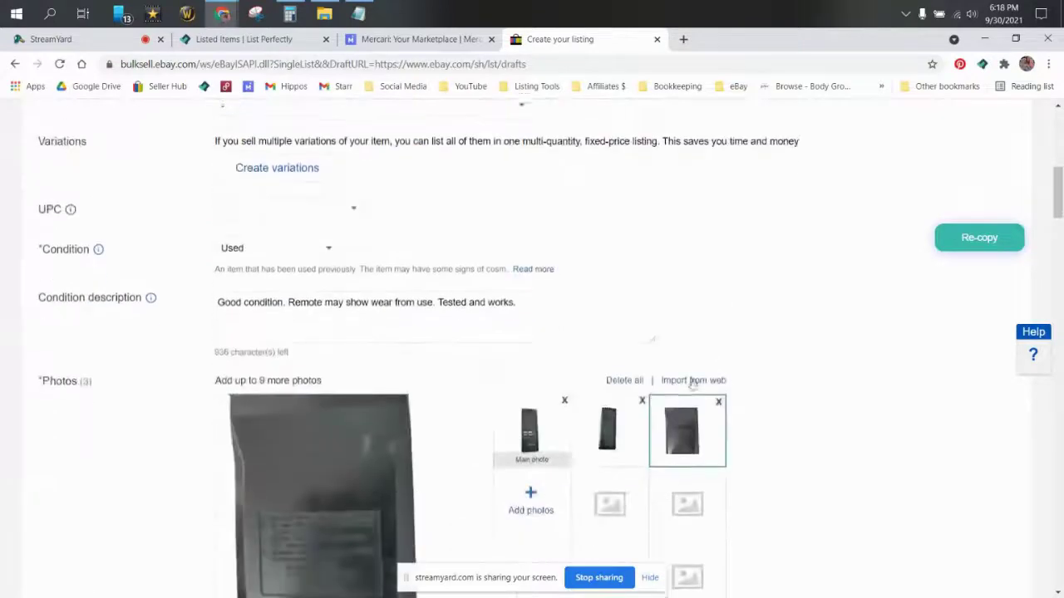
{"action": "scroll", "coordinate": [642, 428], "scroll_direction": "down", "scroll_amount": 12}
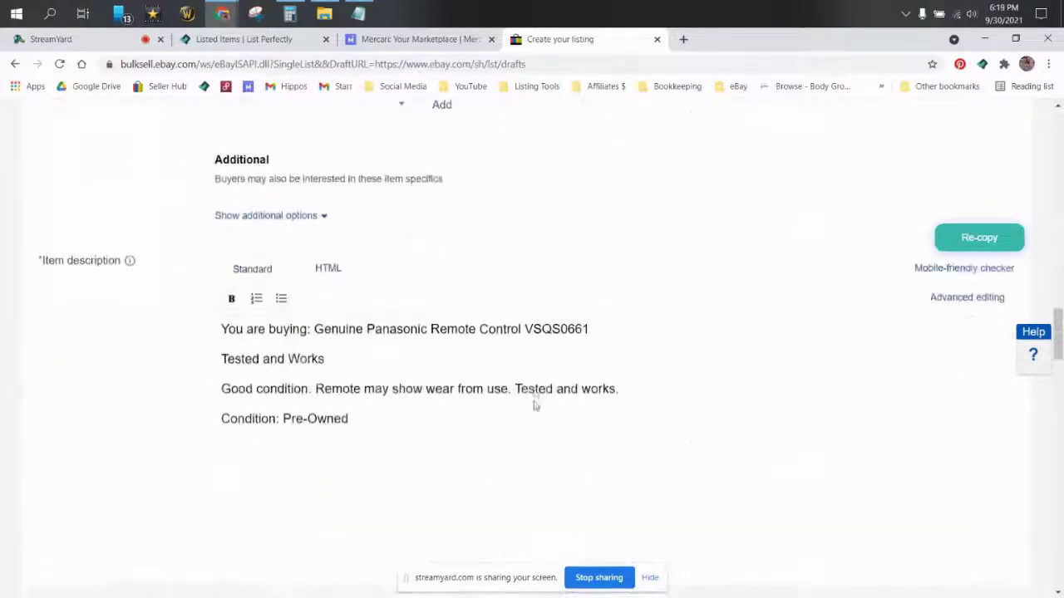
{"action": "left_click", "coordinate": [997, 241]}
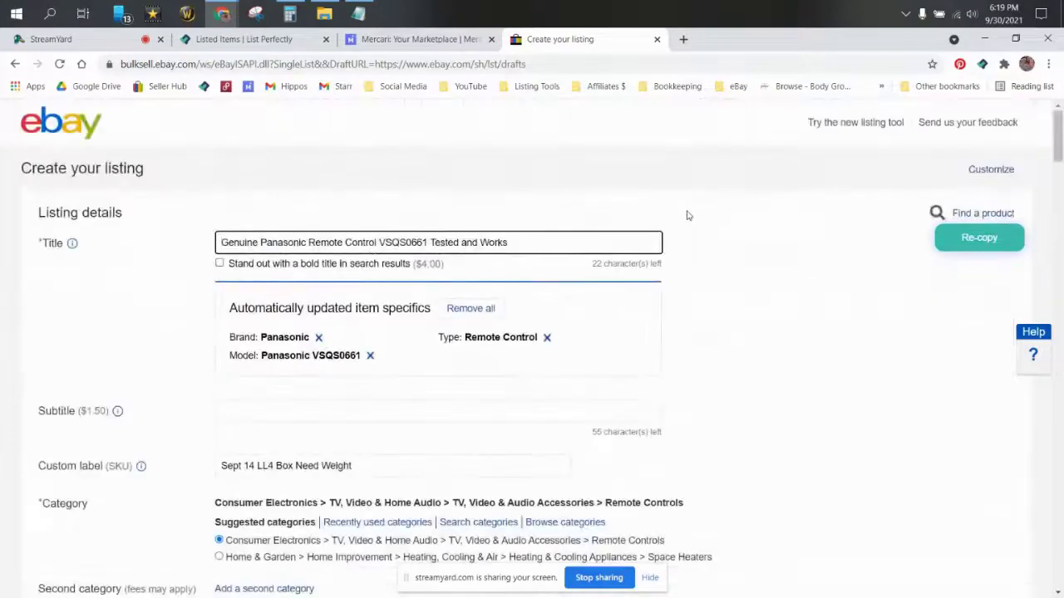
{"action": "scroll", "coordinate": [687, 216], "scroll_direction": "down", "scroll_amount": 13}
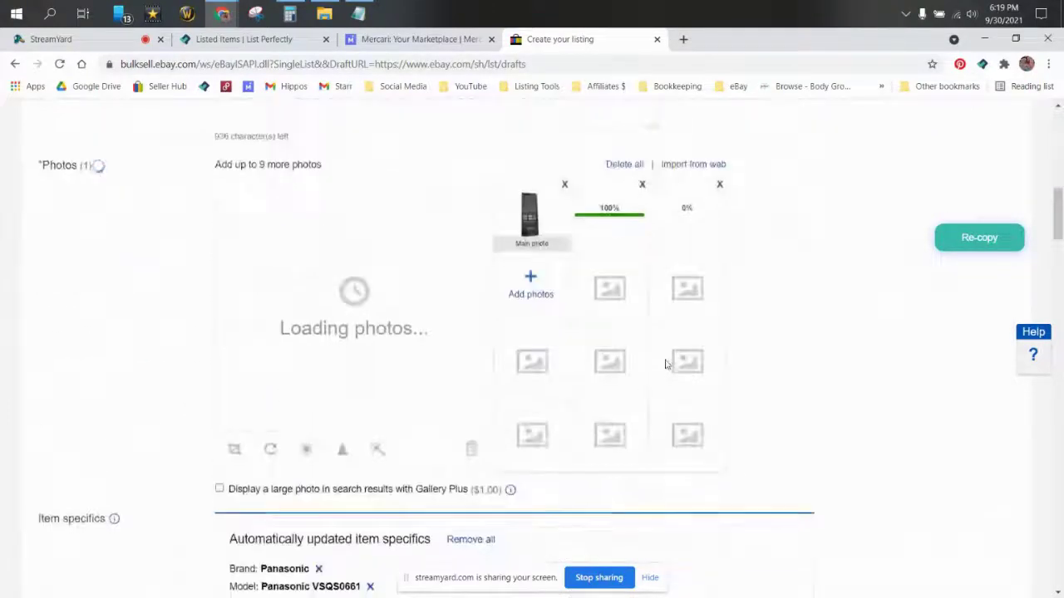
{"action": "scroll", "coordinate": [665, 359], "scroll_direction": "up", "scroll_amount": 4}
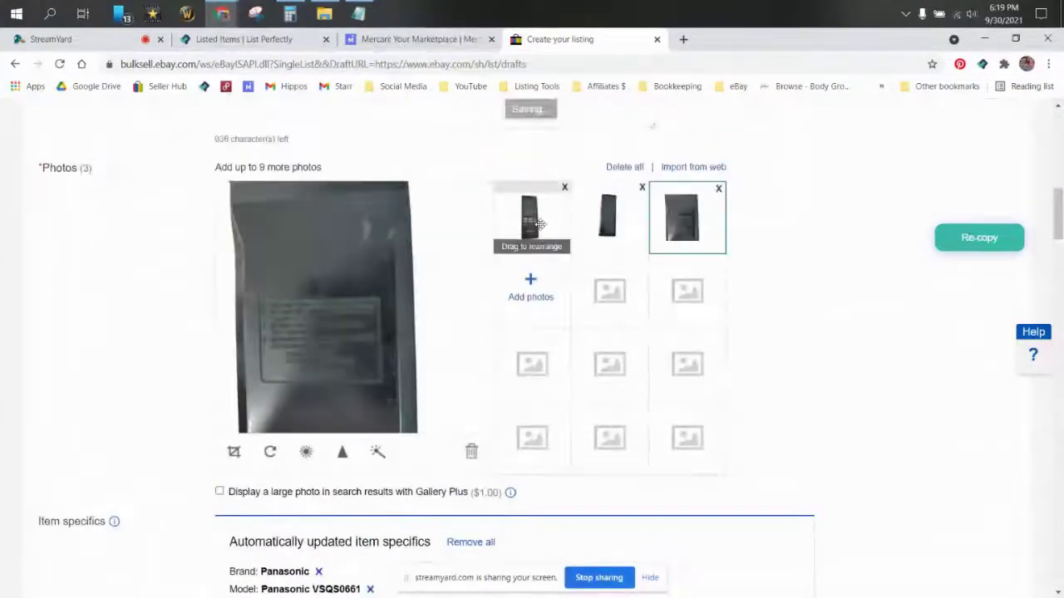
- Check the re-copied specifics, description, and selling and return details, and submit the remote control listing to eBay
{"action": "scroll", "coordinate": [670, 360], "scroll_direction": "down", "scroll_amount": 7}
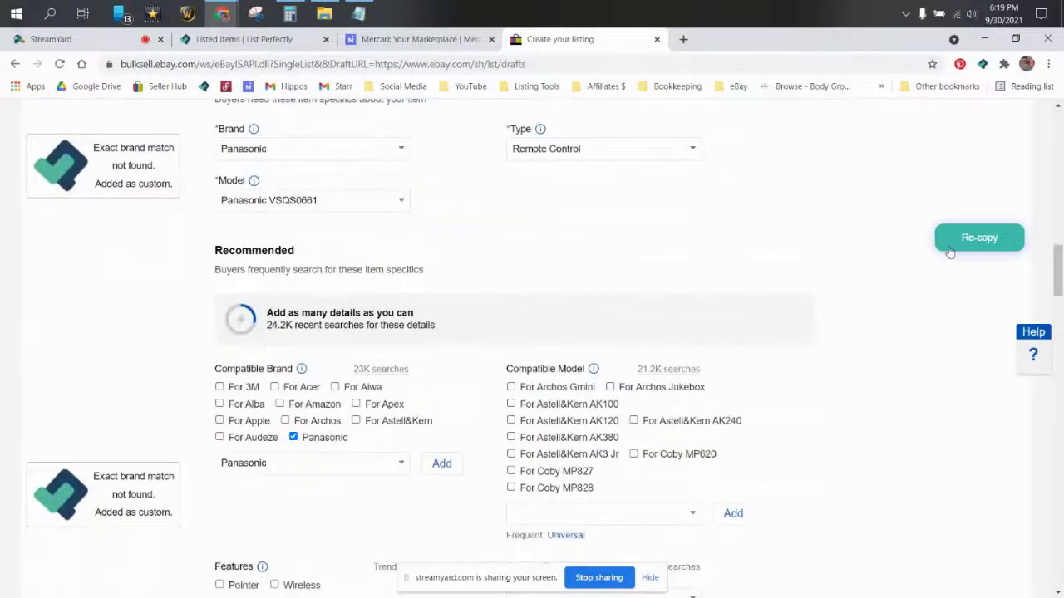
{"action": "scroll", "coordinate": [581, 349], "scroll_direction": "down", "scroll_amount": 8}
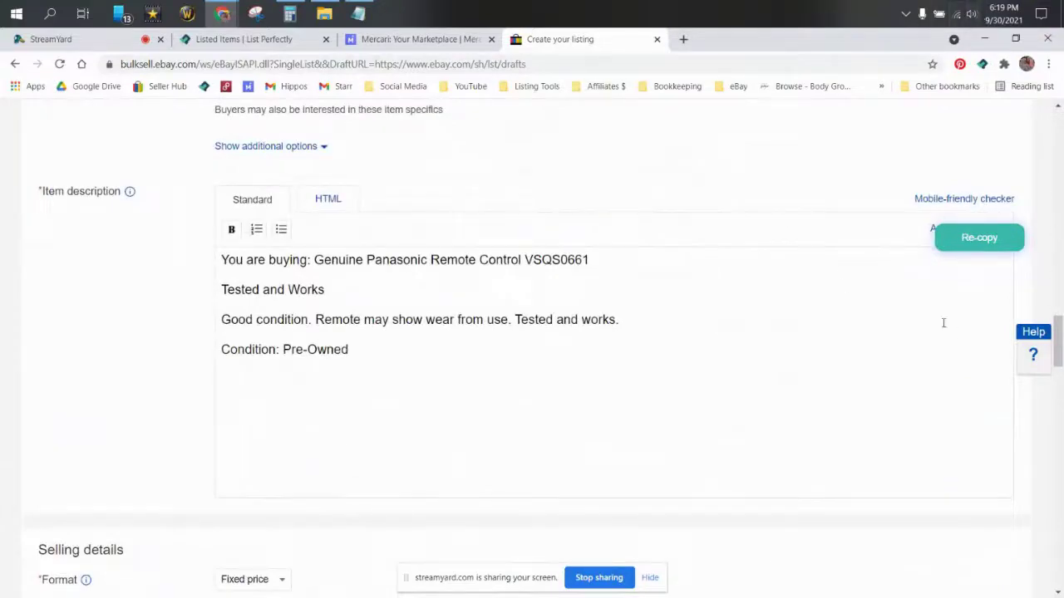
{"action": "scroll", "coordinate": [806, 328], "scroll_direction": "down", "scroll_amount": 7}
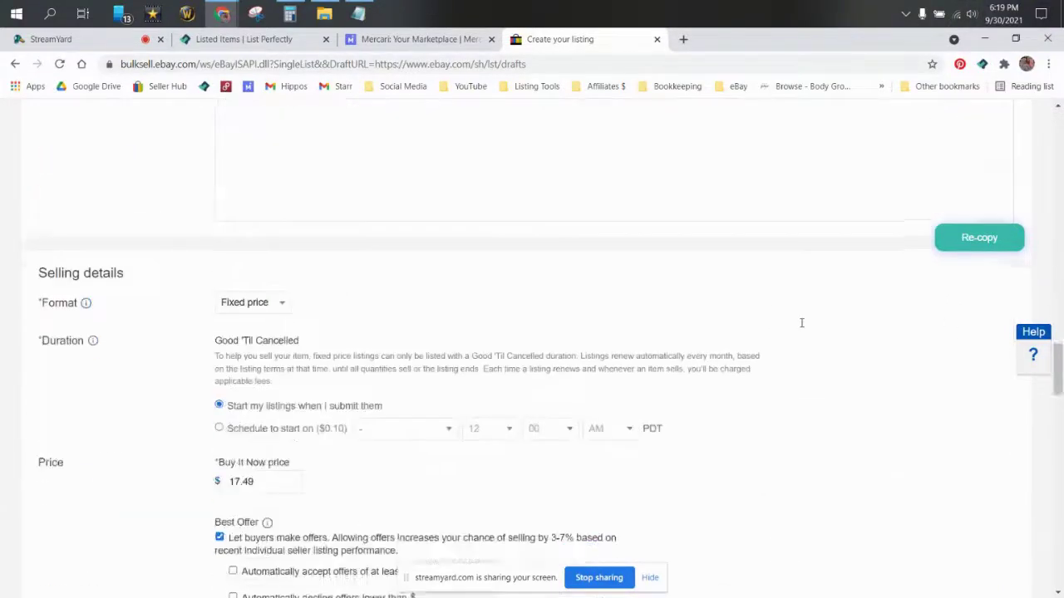
{"action": "scroll", "coordinate": [798, 337], "scroll_direction": "down", "scroll_amount": 3}
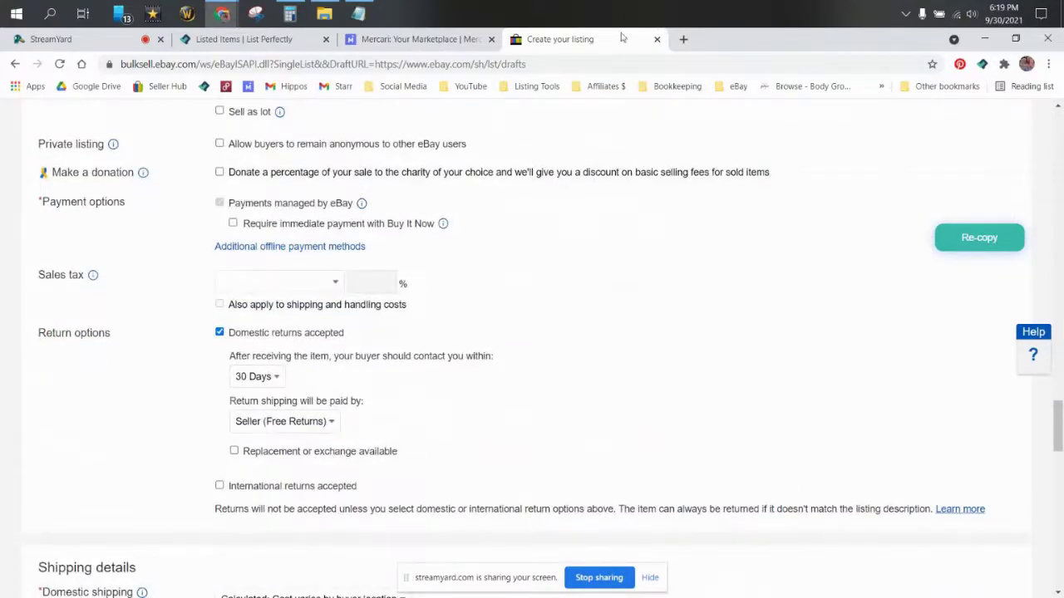
{"action": "scroll", "coordinate": [499, 254], "scroll_direction": "down", "scroll_amount": 15}
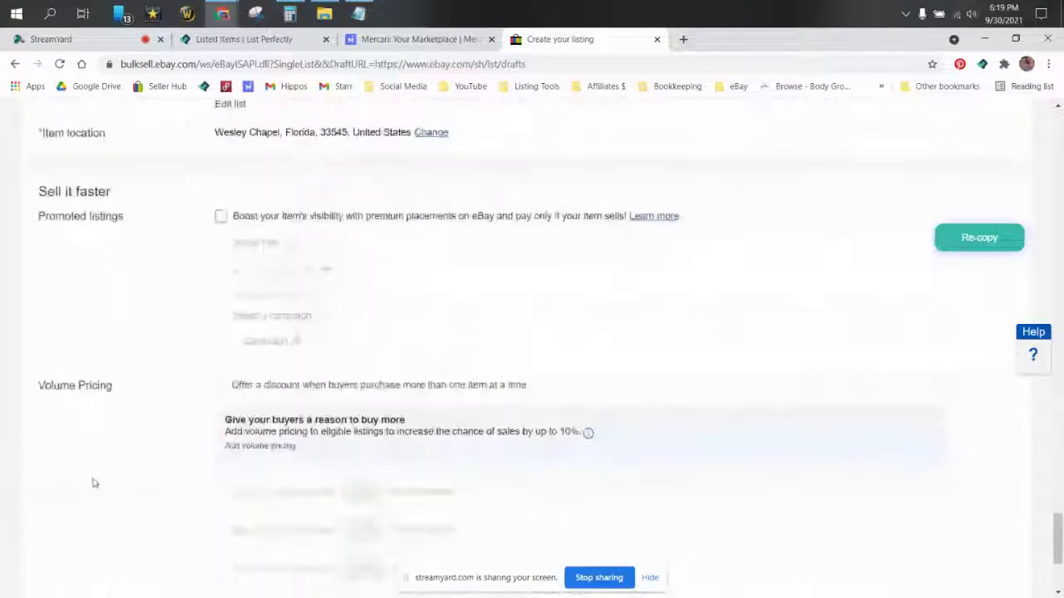
{"action": "left_click", "coordinate": [85, 532]}
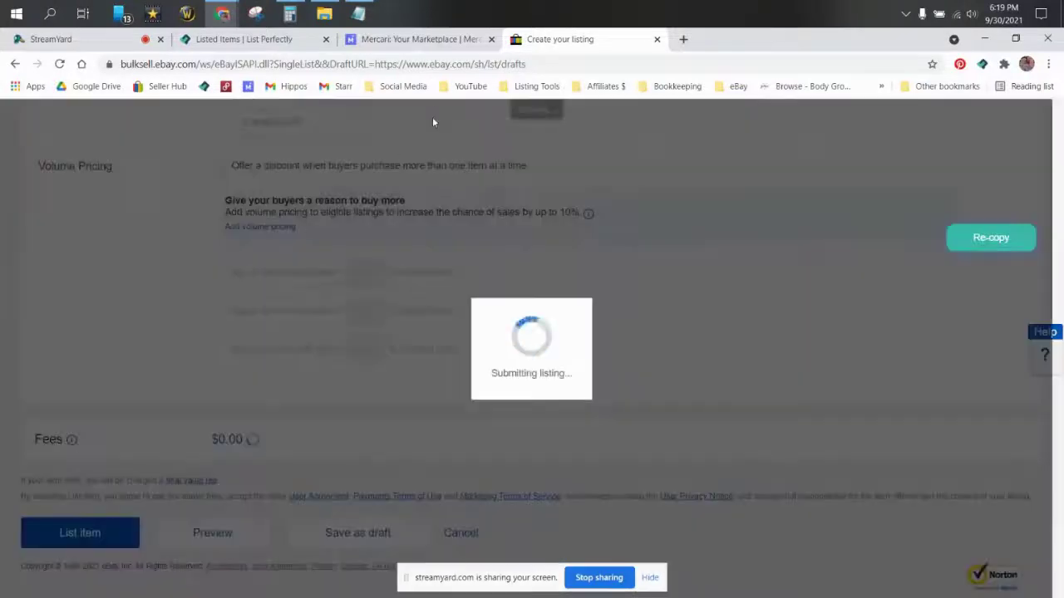
- Switch to the copied Mercari listing and set its category to Electronics > TV & Video > Other
{"action": "left_click", "coordinate": [432, 41]}
{"action": "scroll", "coordinate": [411, 357], "scroll_direction": "down", "scroll_amount": 6}
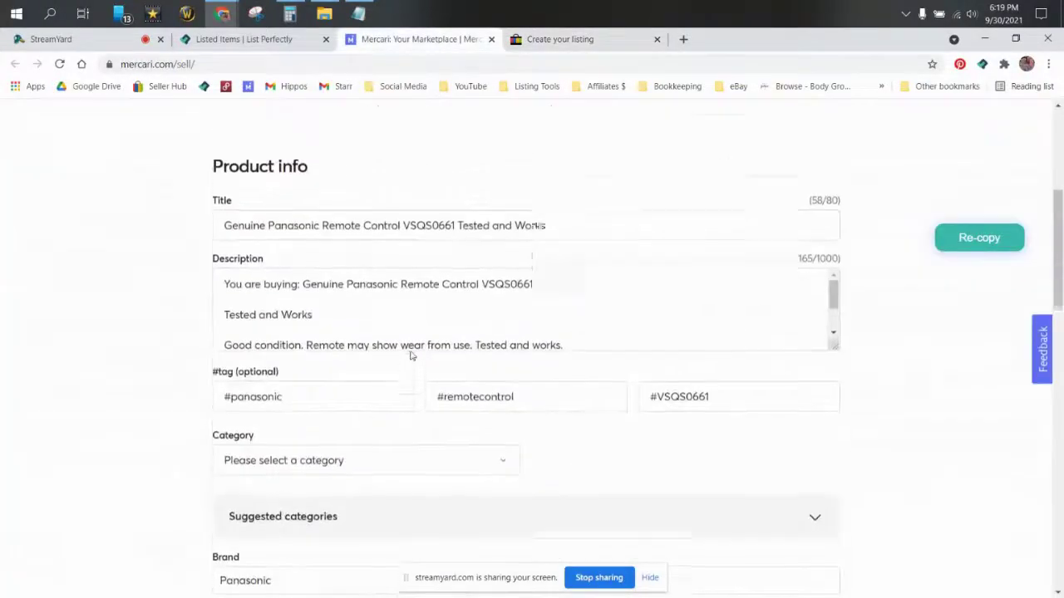
{"action": "left_click", "coordinate": [401, 297]}
{"action": "left_click", "coordinate": [487, 338]}
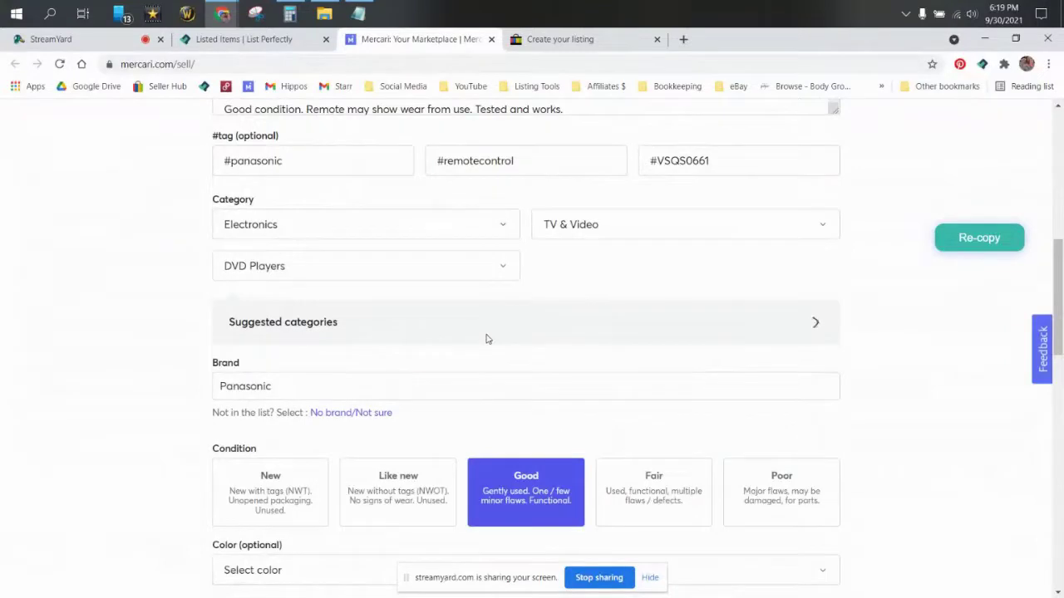
{"action": "left_click", "coordinate": [353, 326]}
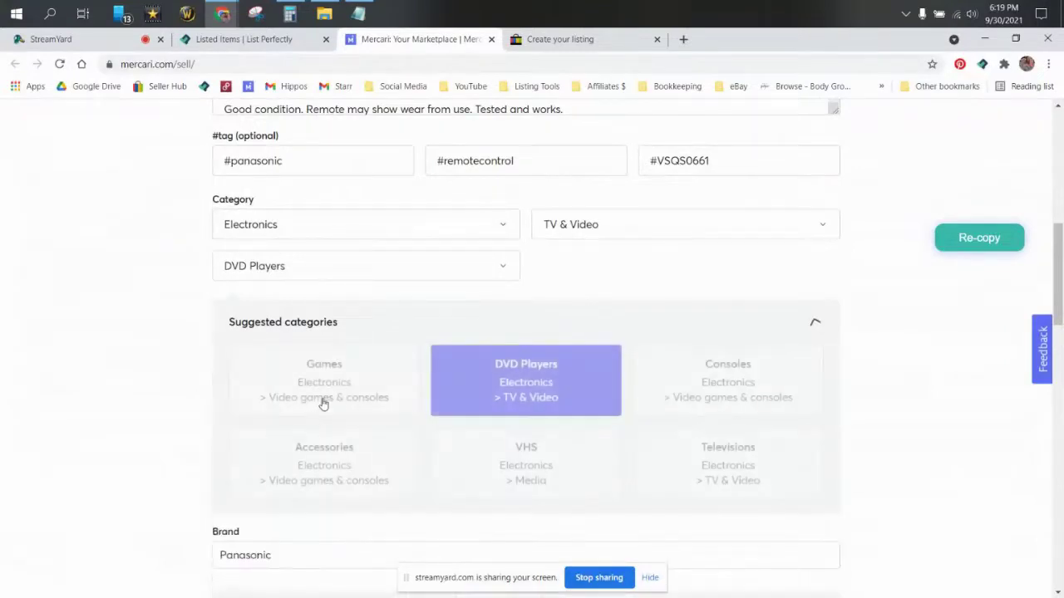
{"action": "left_click", "coordinate": [330, 279]}
{"action": "left_click", "coordinate": [304, 579]}
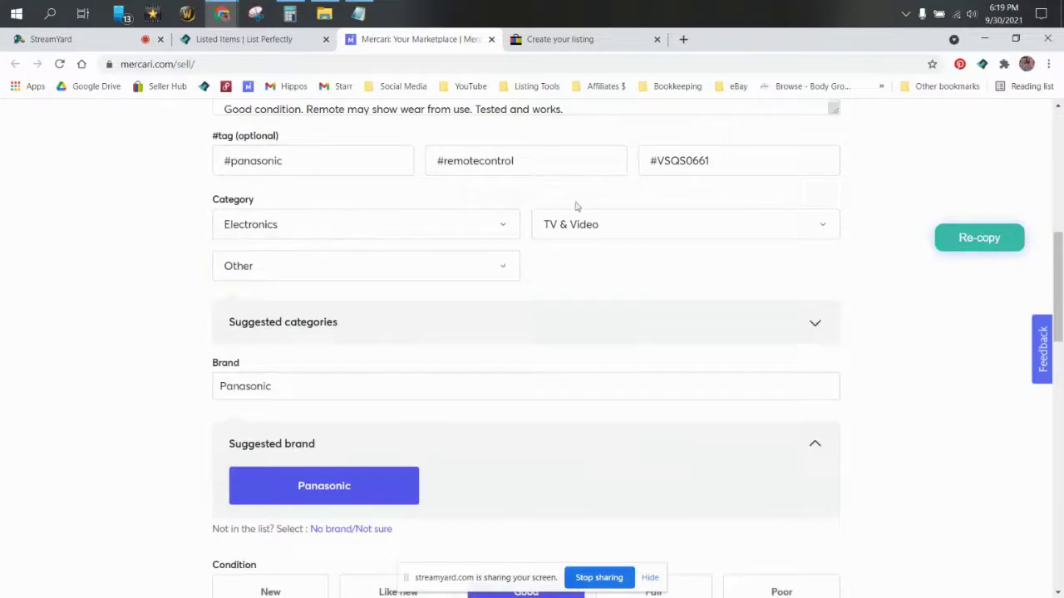
- Choose Ship on your own for the Mercari listing and set its price to 14
{"action": "scroll", "coordinate": [623, 270], "scroll_direction": "down", "scroll_amount": 2}
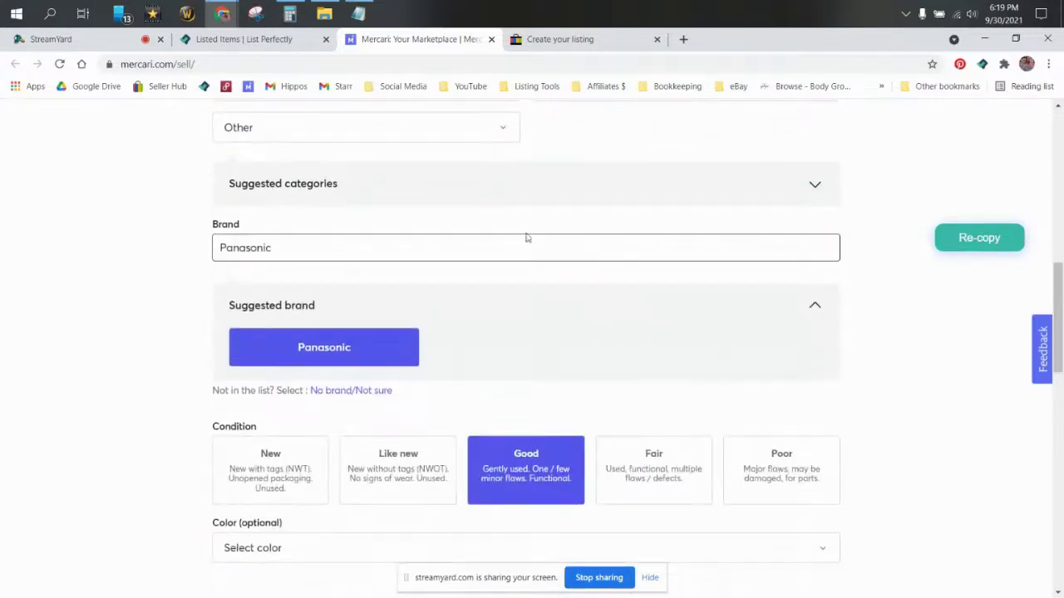
{"action": "scroll", "coordinate": [295, 258], "scroll_direction": "down", "scroll_amount": 2}
{"action": "scroll", "coordinate": [295, 266], "scroll_direction": "down", "scroll_amount": 5}
{"action": "left_click", "coordinate": [240, 266]}
{"action": "scroll", "coordinate": [404, 280], "scroll_direction": "down", "scroll_amount": 3}
{"action": "double_click", "coordinate": [501, 148]}
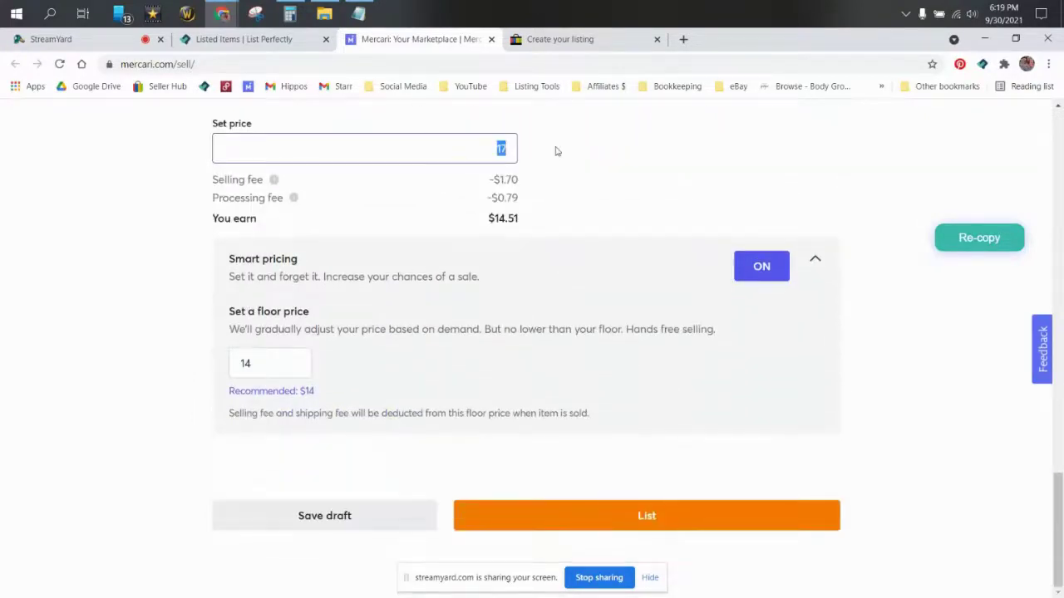
{"action": "type", "text": "14"}
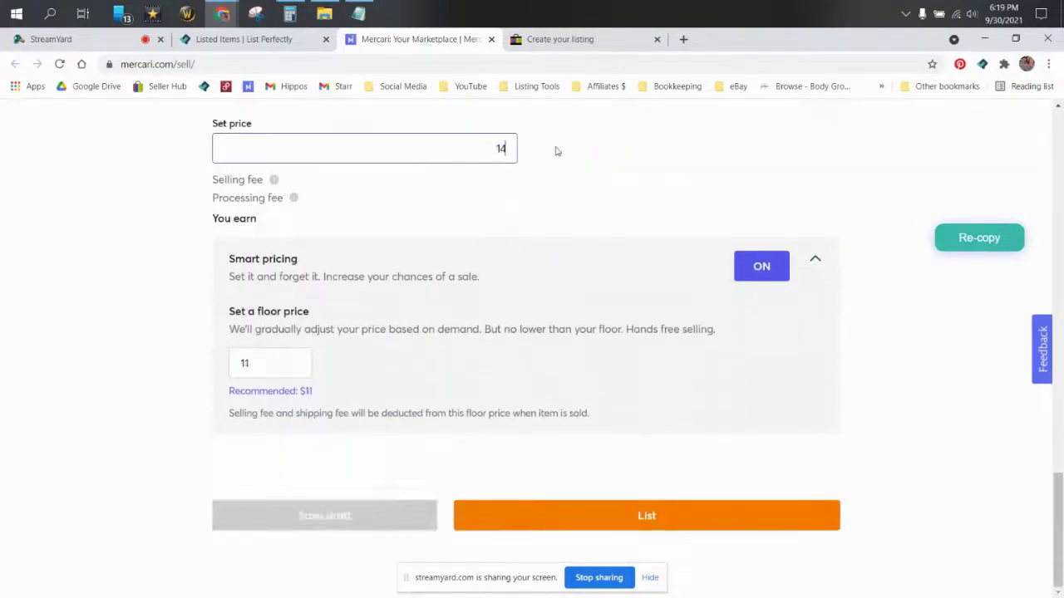
- Turn off Smart pricing and submit the remote control listing to Mercari
{"action": "left_click", "coordinate": [747, 282]}
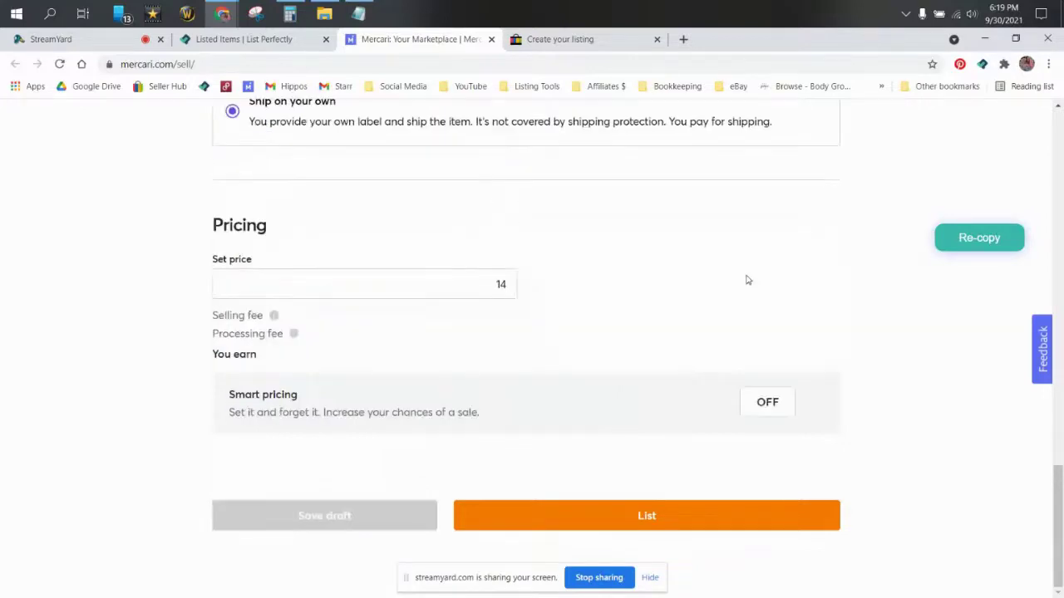
{"action": "left_click", "coordinate": [649, 579]}
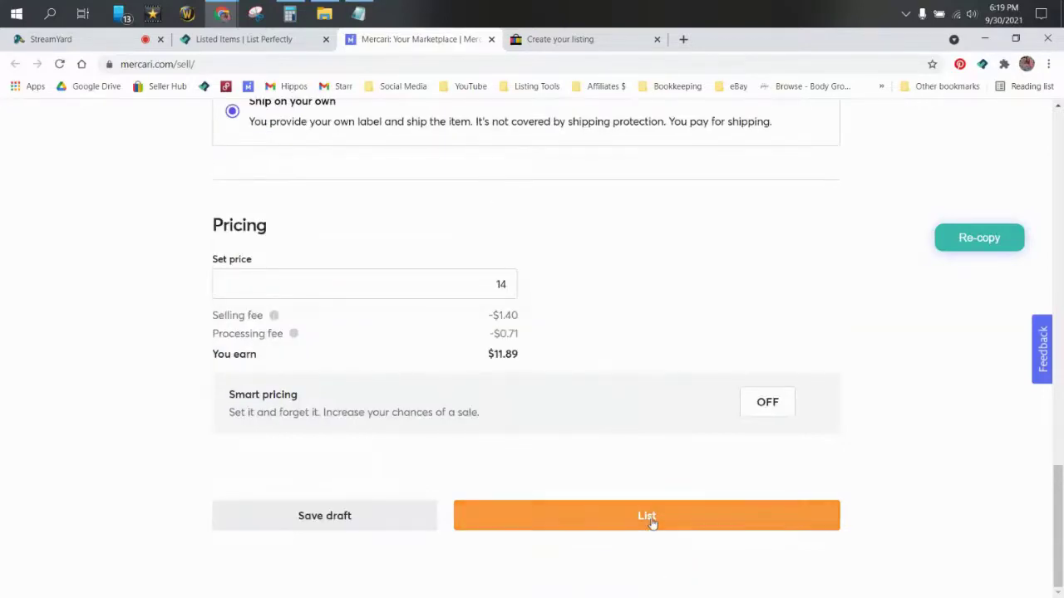
{"action": "left_click", "coordinate": [652, 520]}
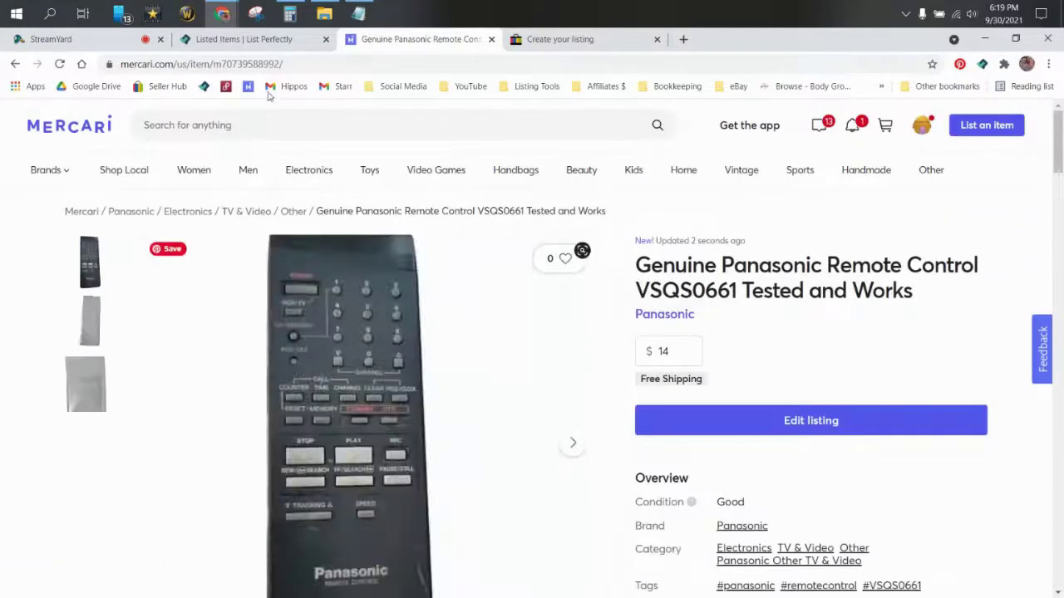
- Refresh the listed items in List Perfectly and check the Panasonic remote's Platform IDs under Inventory and Sales
{"action": "left_click", "coordinate": [260, 47]}
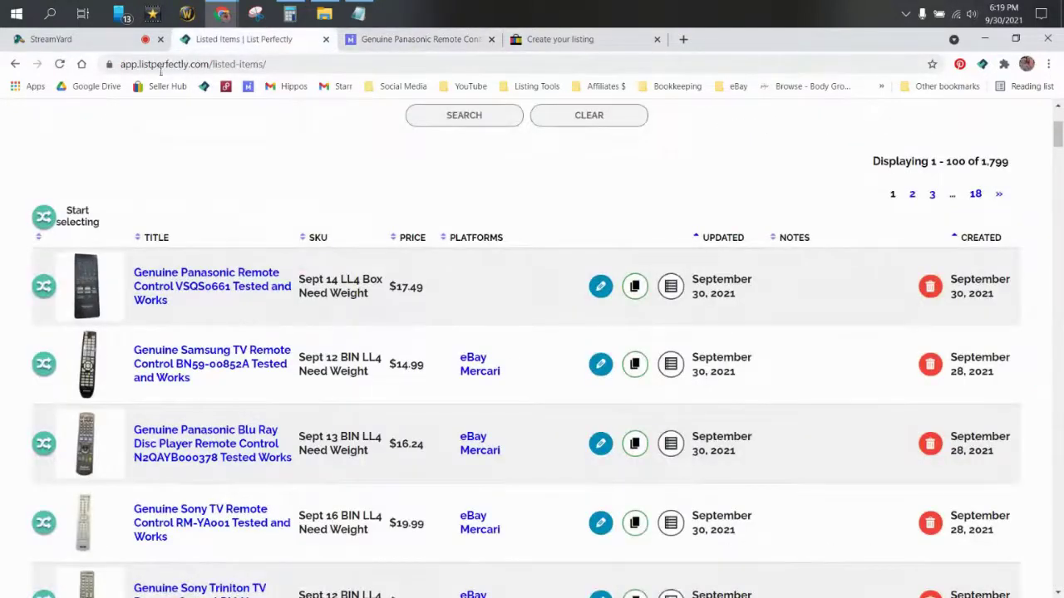
{"action": "left_click", "coordinate": [59, 64]}
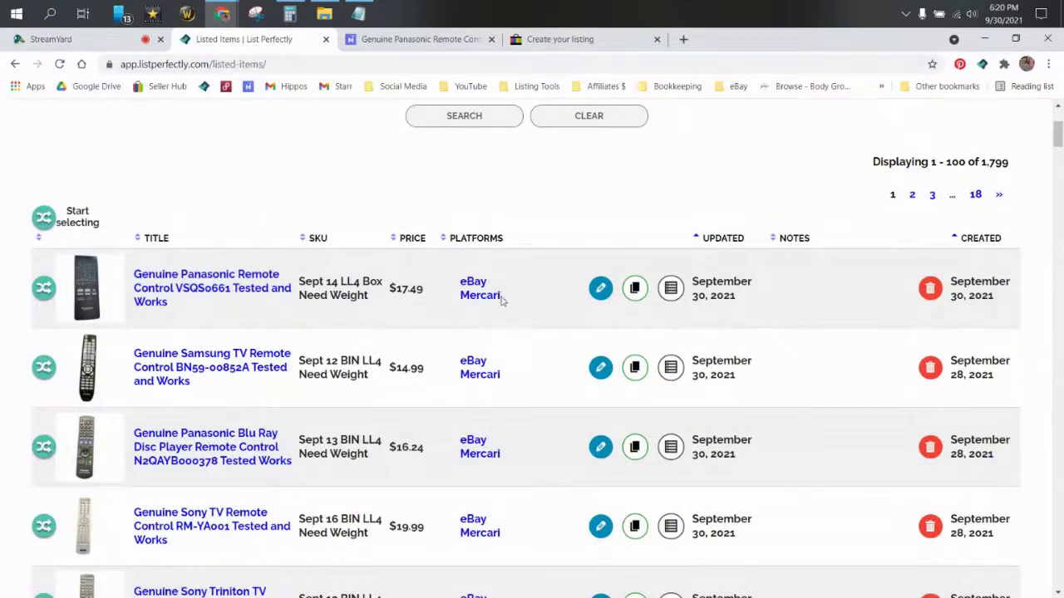
{"action": "left_click", "coordinate": [600, 287]}
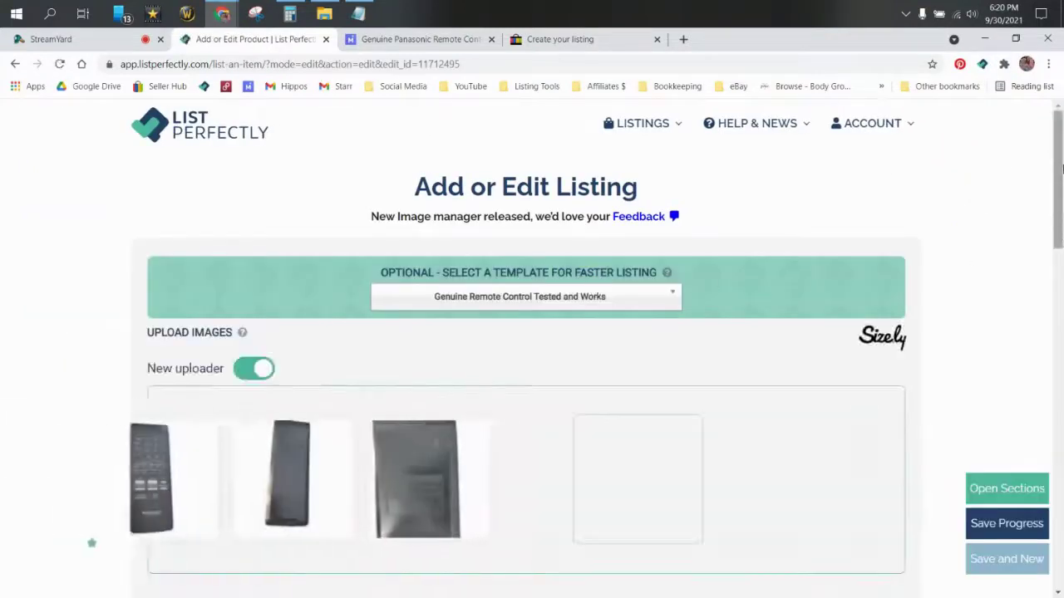
{"action": "left_click_drag", "start_coordinate": [1060, 162], "coordinate": [1060, 441]}
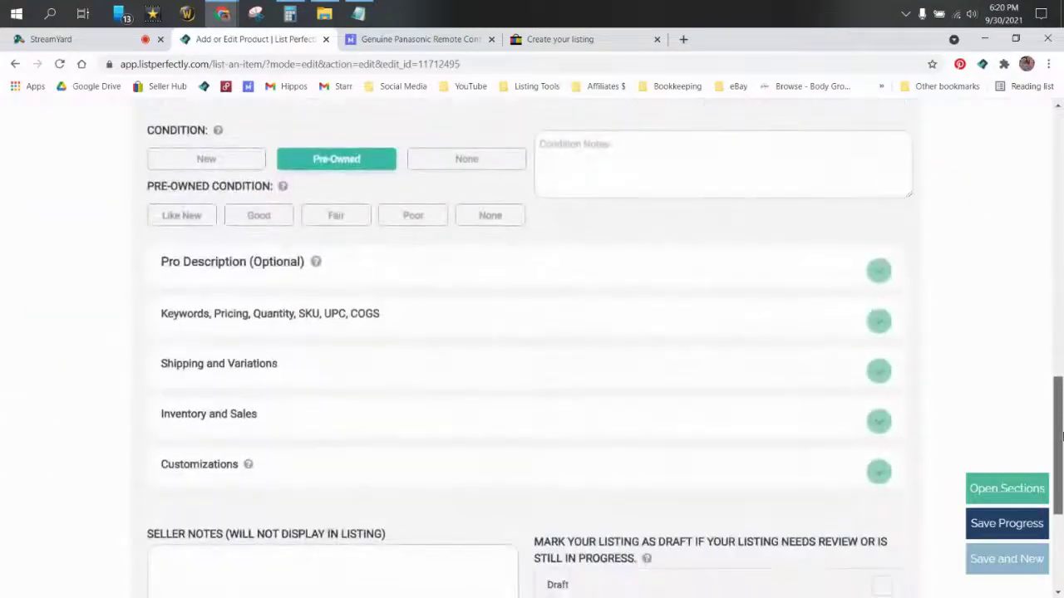
{"action": "left_click", "coordinate": [876, 420]}
{"action": "scroll", "coordinate": [663, 340], "scroll_direction": "down", "scroll_amount": 6}
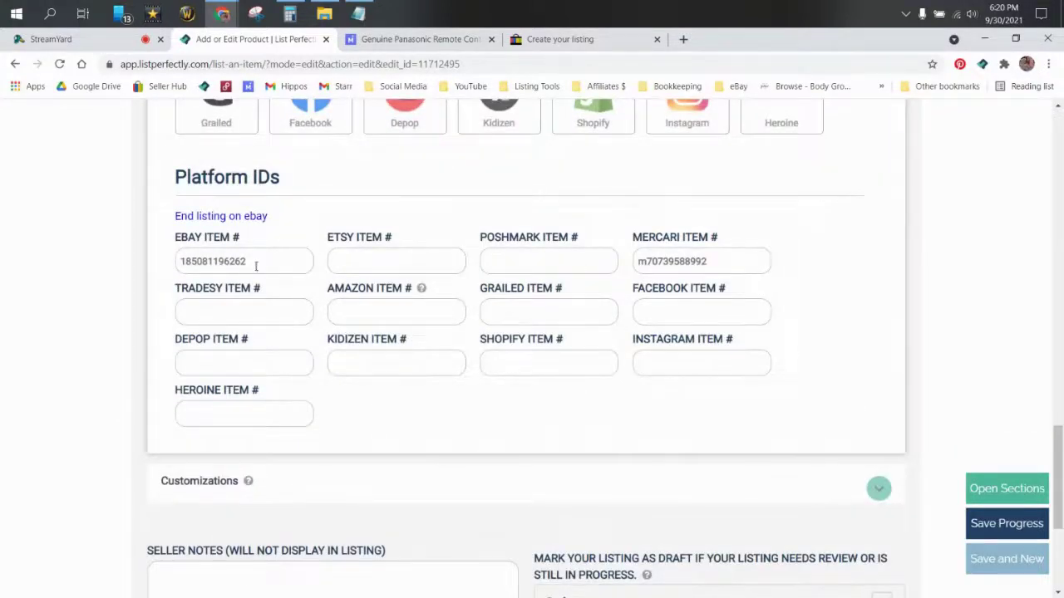
{"action": "left_click", "coordinate": [15, 63]}
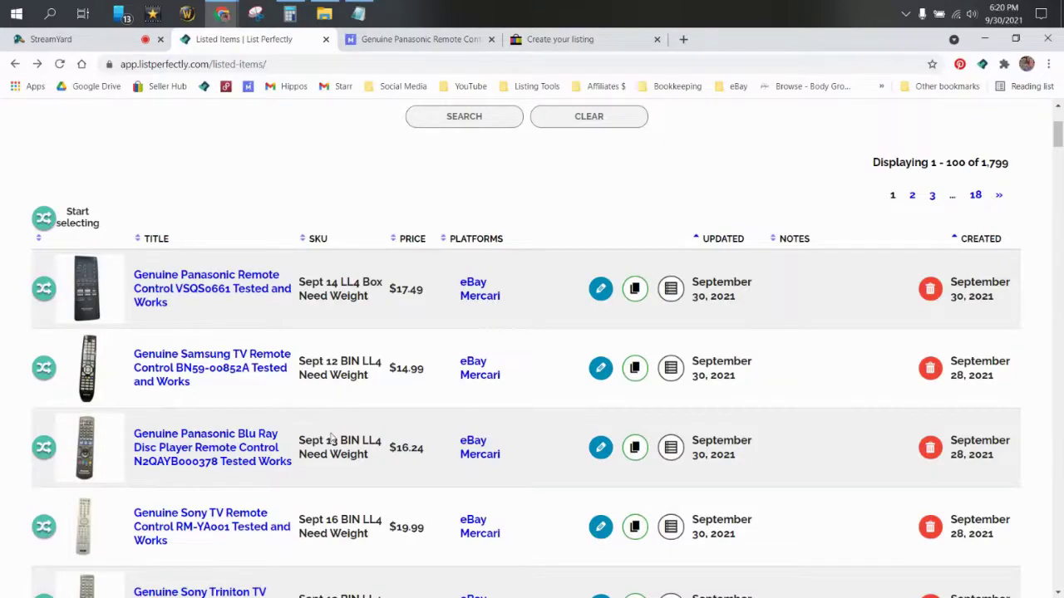
- Filter the listed items by marketplace to show only those marked Not Poshmark
{"action": "scroll", "coordinate": [349, 428], "scroll_direction": "down", "scroll_amount": 7}
{"action": "scroll", "coordinate": [349, 428], "scroll_direction": "down", "scroll_amount": 3}
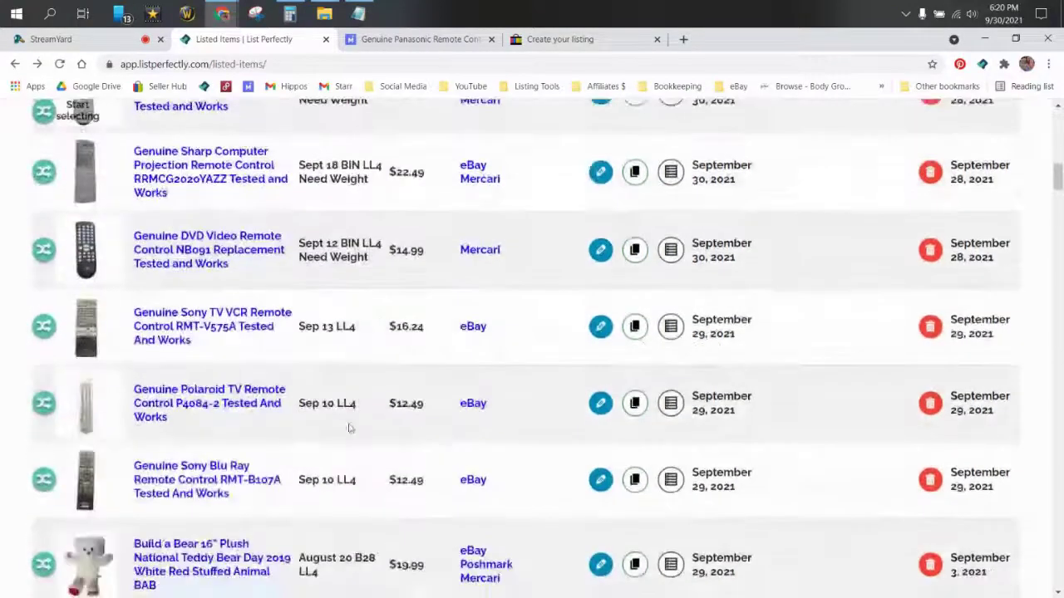
{"action": "scroll", "coordinate": [521, 428], "scroll_direction": "up", "scroll_amount": 2}
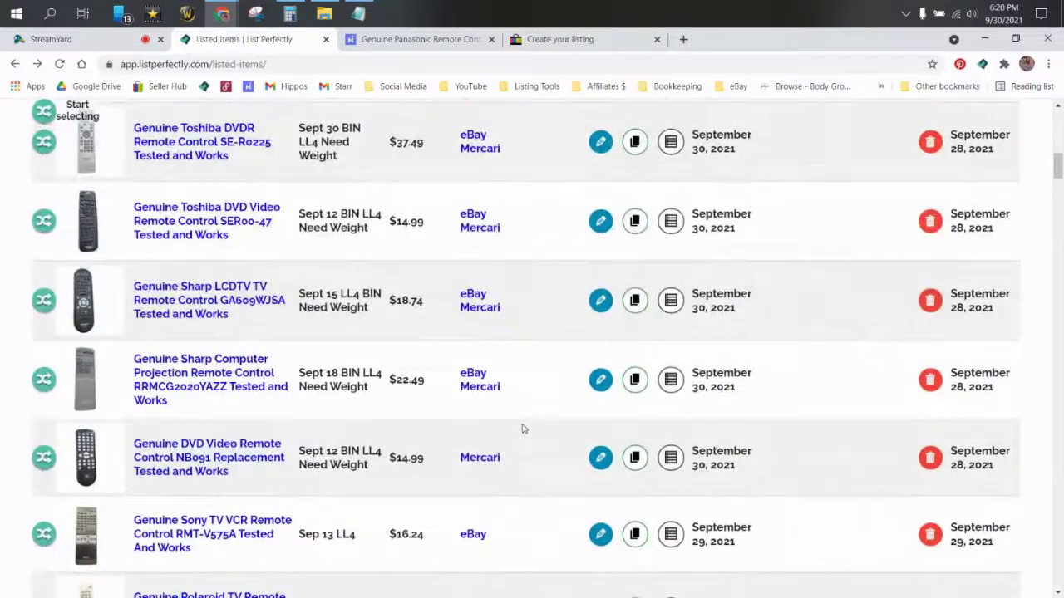
{"action": "scroll", "coordinate": [522, 428], "scroll_direction": "up", "scroll_amount": 3}
{"action": "scroll", "coordinate": [519, 436], "scroll_direction": "down", "scroll_amount": 5}
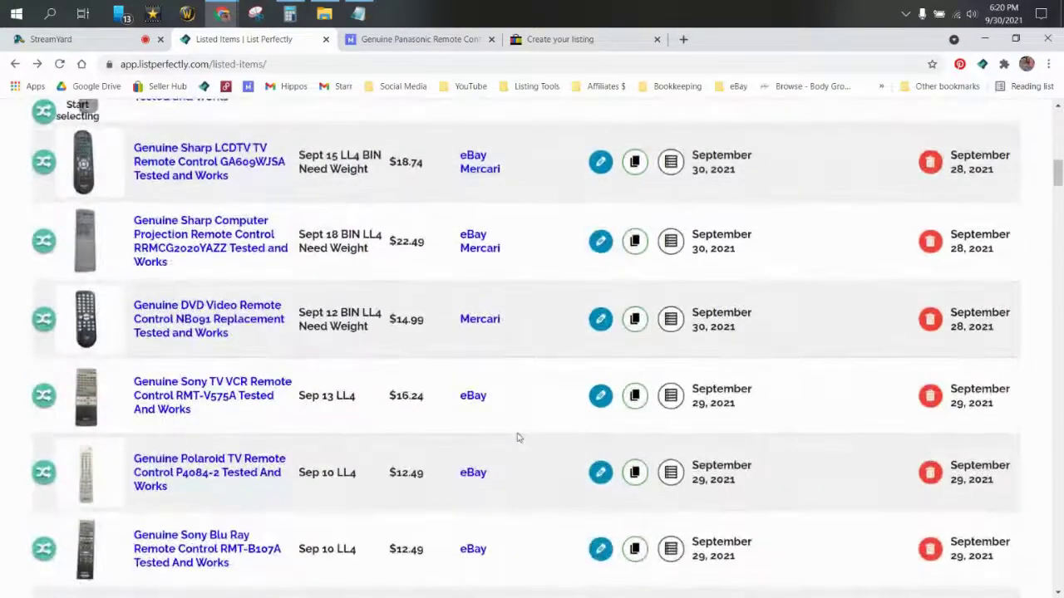
{"action": "scroll", "coordinate": [531, 436], "scroll_direction": "up", "scroll_amount": 10}
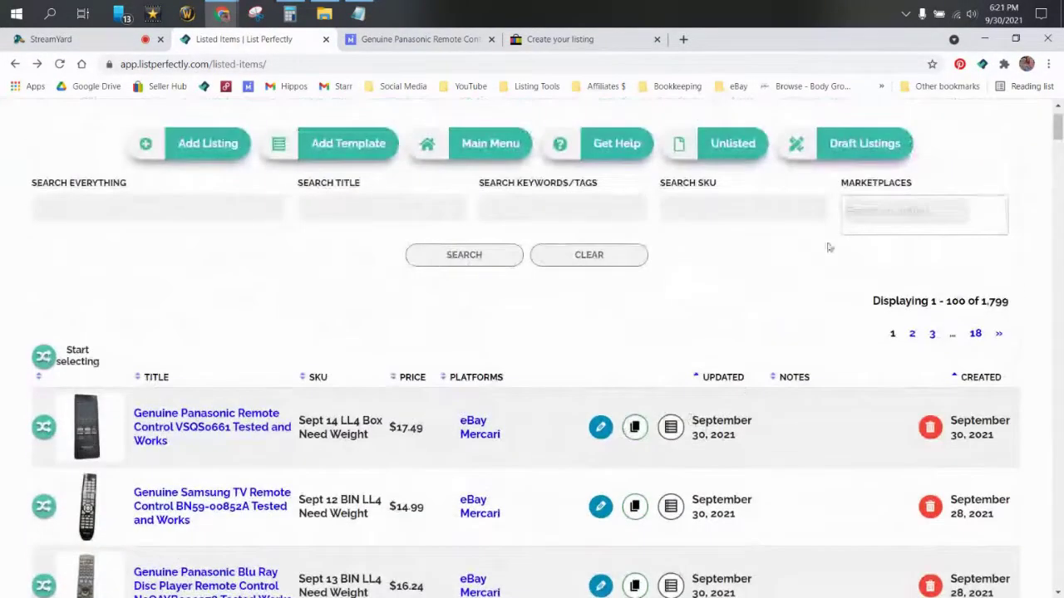
{"action": "left_click", "coordinate": [897, 218]}
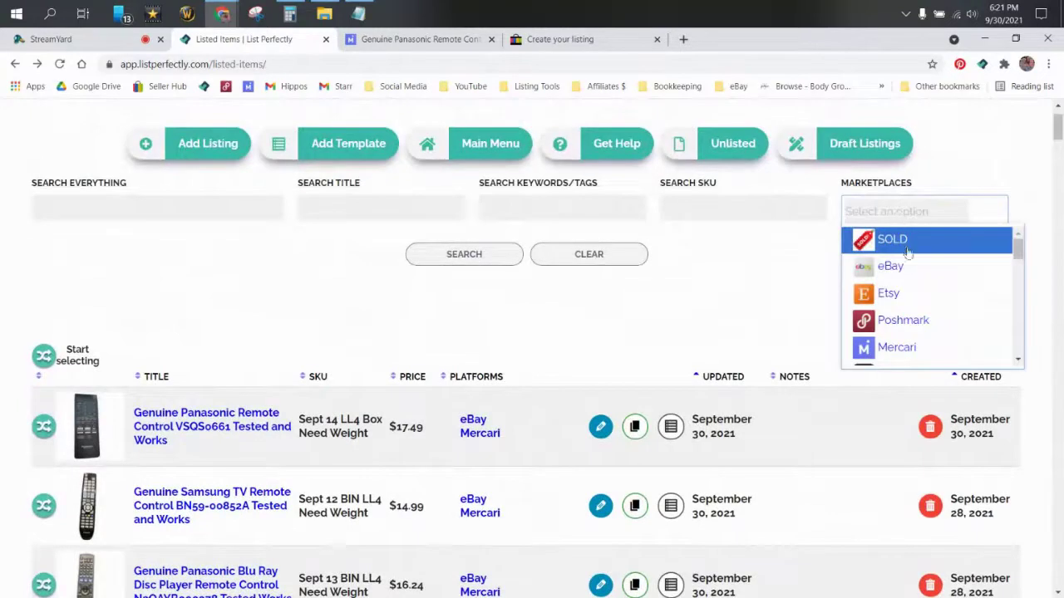
{"action": "scroll", "coordinate": [906, 291], "scroll_direction": "down", "scroll_amount": 6}
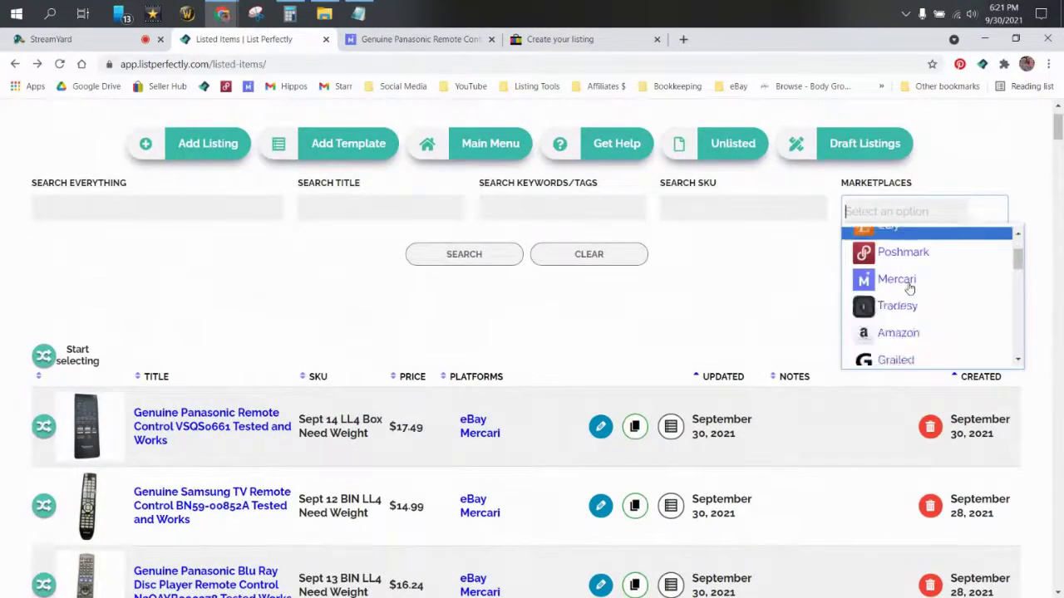
{"action": "scroll", "coordinate": [905, 290], "scroll_direction": "down", "scroll_amount": 2}
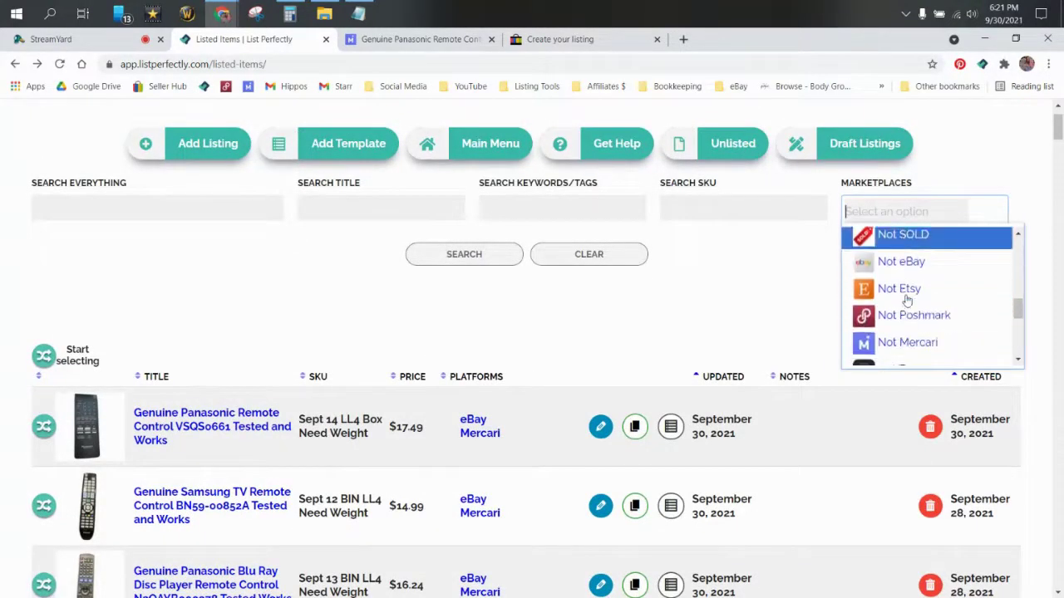
{"action": "left_click", "coordinate": [906, 308]}
{"action": "left_click", "coordinate": [476, 281]}
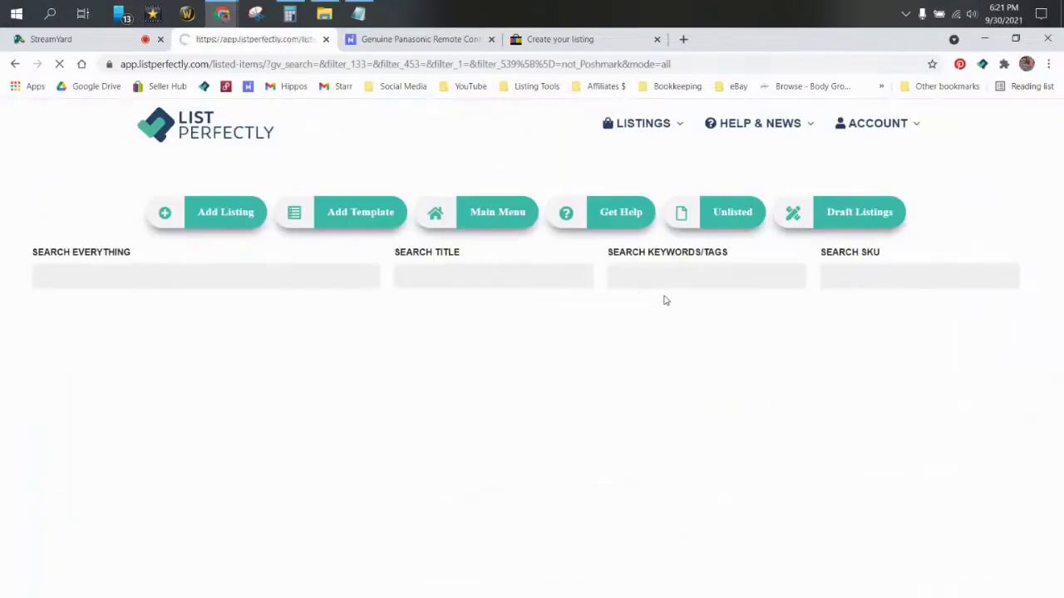
- Look over the filtered items, add Not SOLD to the Not Poshmark marketplace filter, and run the search again
{"action": "scroll", "coordinate": [439, 340], "scroll_direction": "down", "scroll_amount": 5}
{"action": "scroll", "coordinate": [315, 320], "scroll_direction": "down", "scroll_amount": 15}
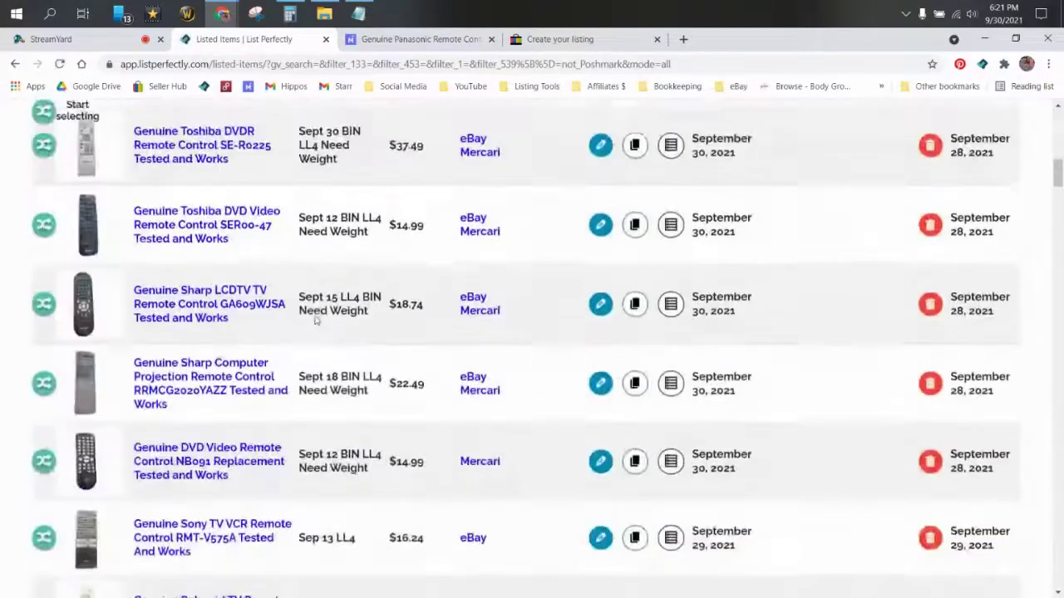
{"action": "scroll", "coordinate": [315, 320], "scroll_direction": "down", "scroll_amount": 5}
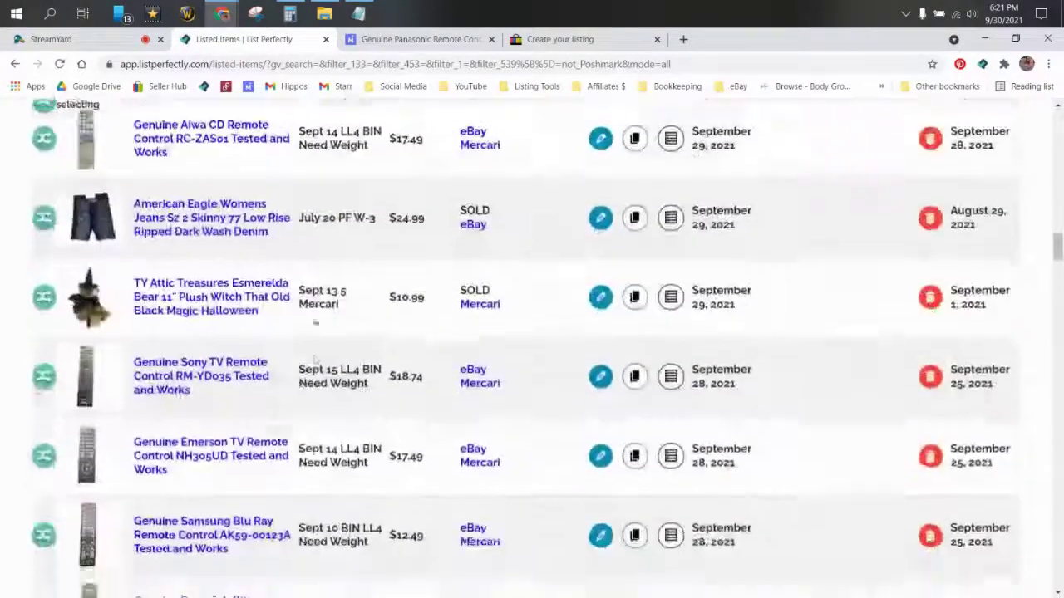
{"action": "scroll", "coordinate": [416, 241], "scroll_direction": "down", "scroll_amount": 1}
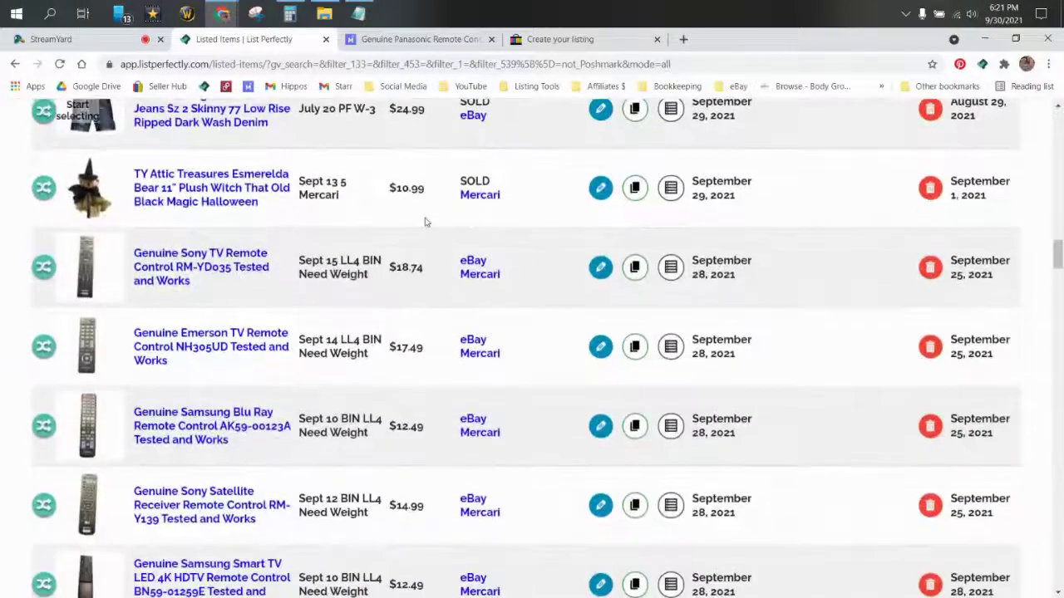
{"action": "scroll", "coordinate": [467, 217], "scroll_direction": "up", "scroll_amount": 4}
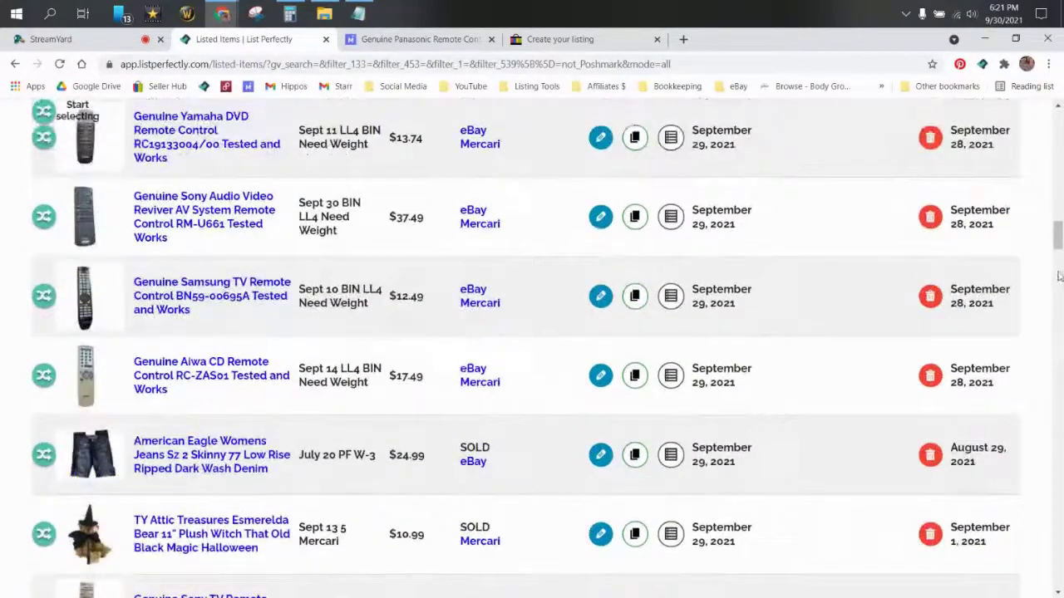
{"action": "left_click_drag", "start_coordinate": [1058, 236], "coordinate": [1057, 133]}
{"action": "scroll", "coordinate": [964, 204], "scroll_direction": "up", "scroll_amount": 2}
{"action": "left_click", "coordinate": [939, 282]}
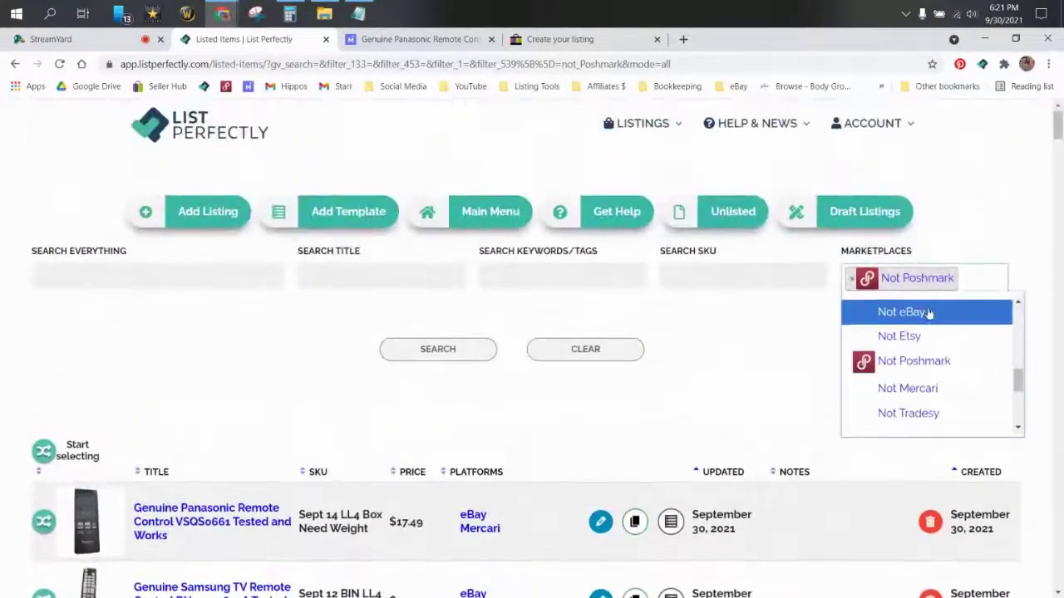
{"action": "scroll", "coordinate": [914, 341], "scroll_direction": "up", "scroll_amount": 5}
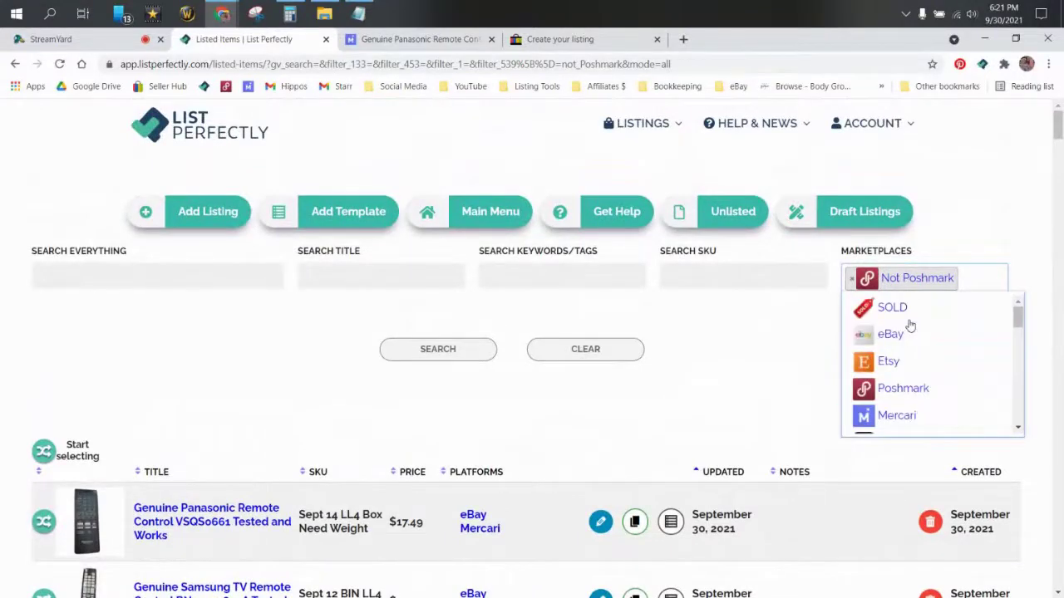
{"action": "scroll", "coordinate": [911, 321], "scroll_direction": "down", "scroll_amount": 6}
{"action": "scroll", "coordinate": [912, 320], "scroll_direction": "up", "scroll_amount": 2}
{"action": "left_click", "coordinate": [438, 383]}
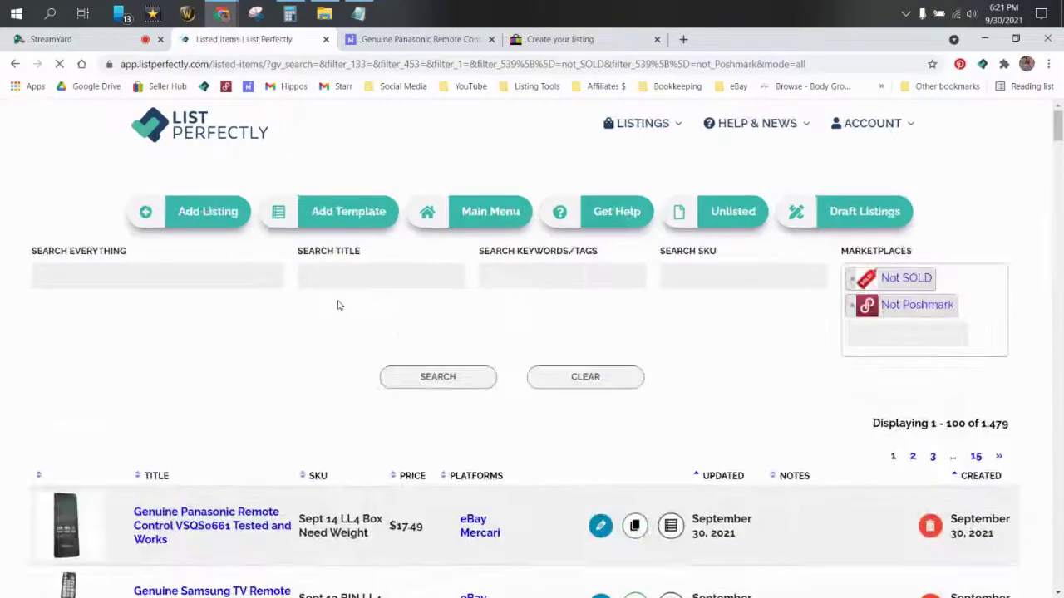
- Copy the Brooks Brothers Makers blue white dots silk tie to Poshmark and review the copied title and description
{"action": "scroll", "coordinate": [345, 339], "scroll_direction": "down", "scroll_amount": 20}
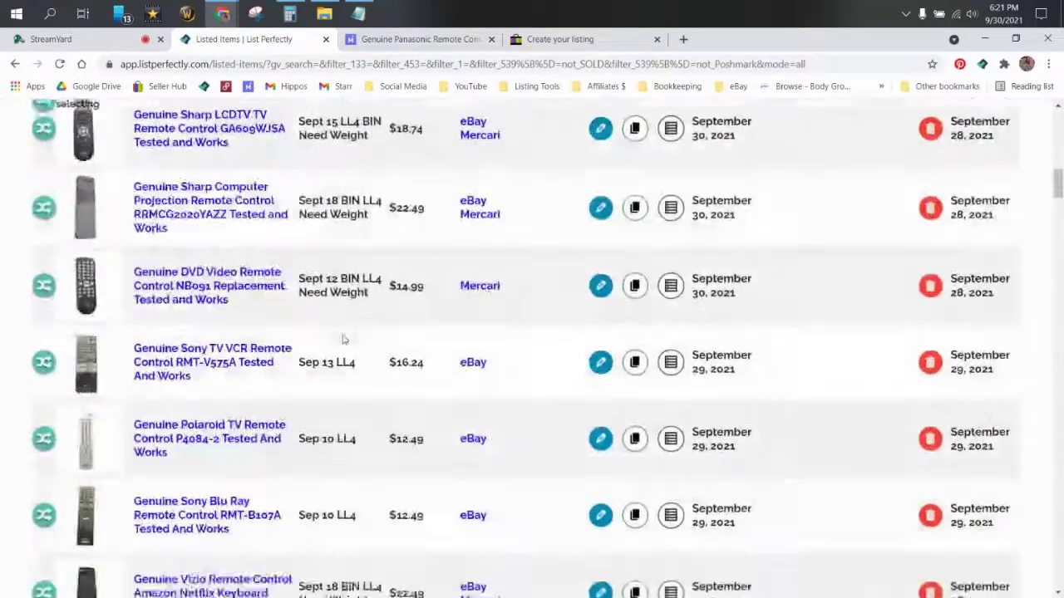
{"action": "scroll", "coordinate": [344, 348], "scroll_direction": "down", "scroll_amount": 15}
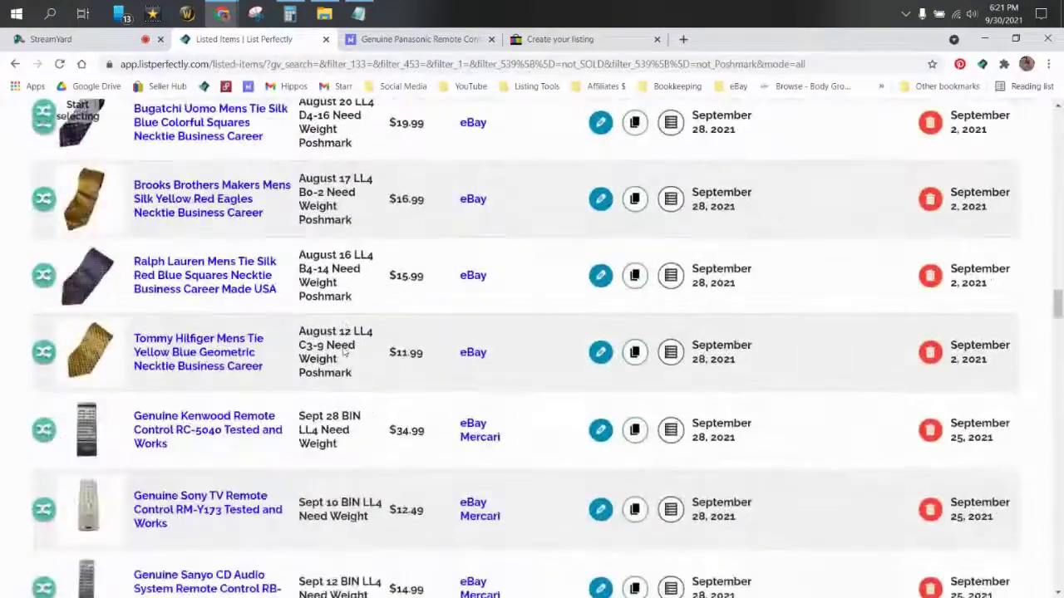
{"action": "scroll", "coordinate": [427, 365], "scroll_direction": "up", "scroll_amount": 6}
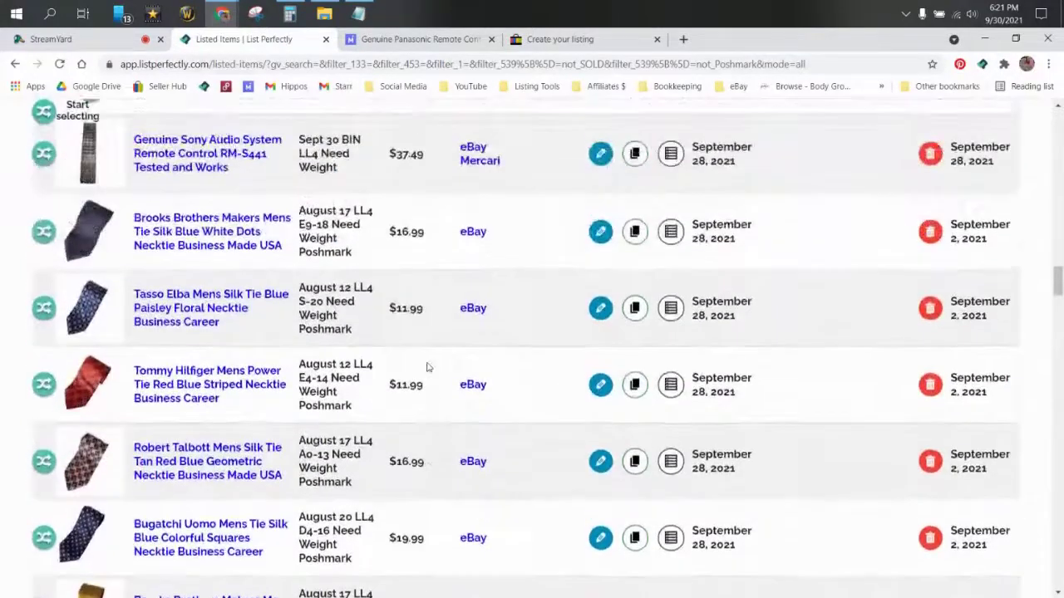
{"action": "scroll", "coordinate": [274, 316], "scroll_direction": "down", "scroll_amount": 2}
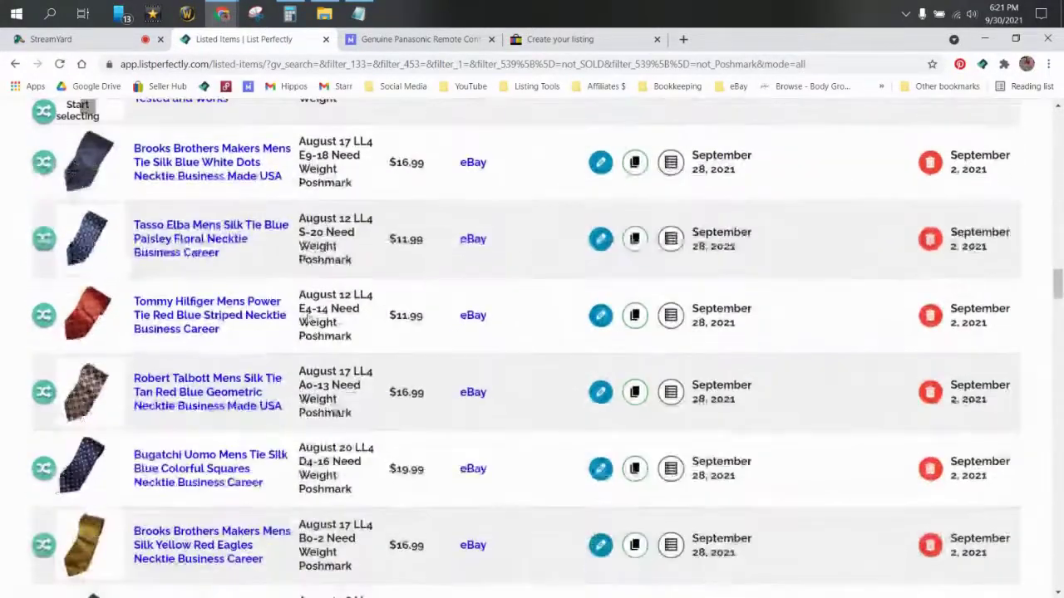
{"action": "left_click", "coordinate": [44, 164]}
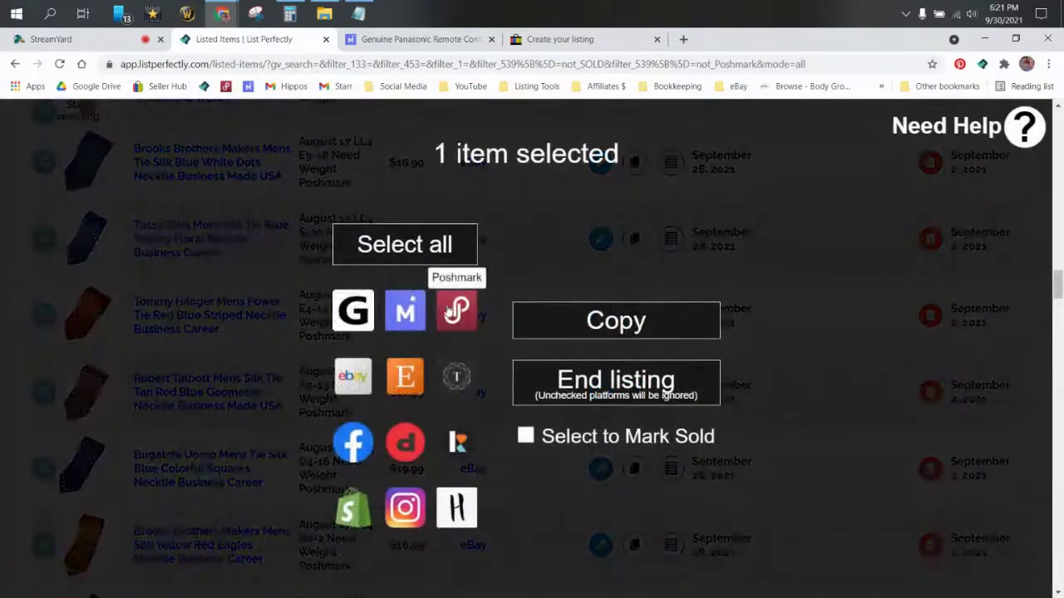
{"action": "left_click", "coordinate": [561, 324]}
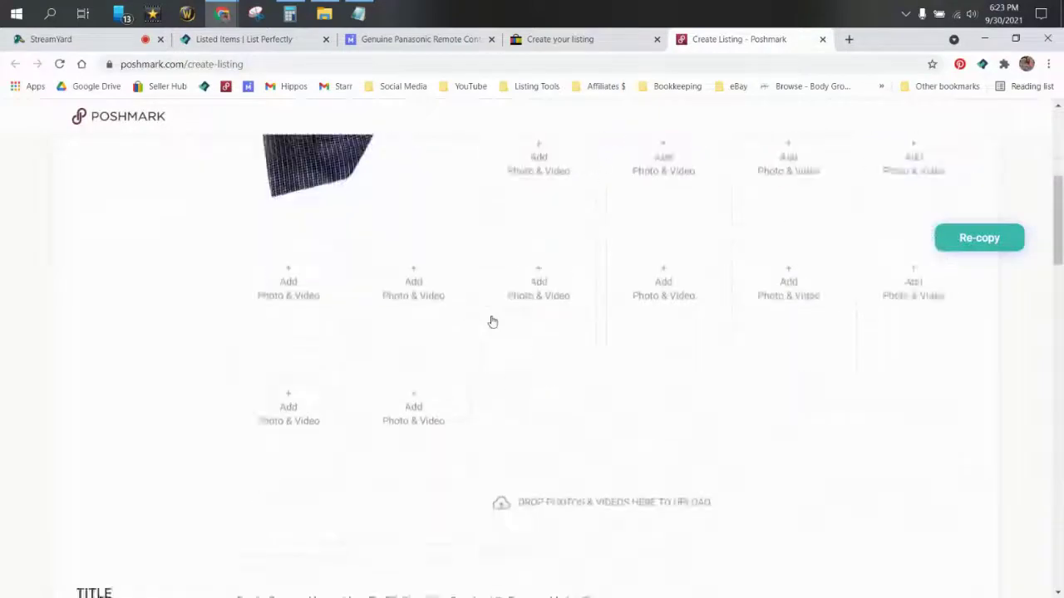
{"action": "scroll", "coordinate": [492, 321], "scroll_direction": "down", "scroll_amount": 5}
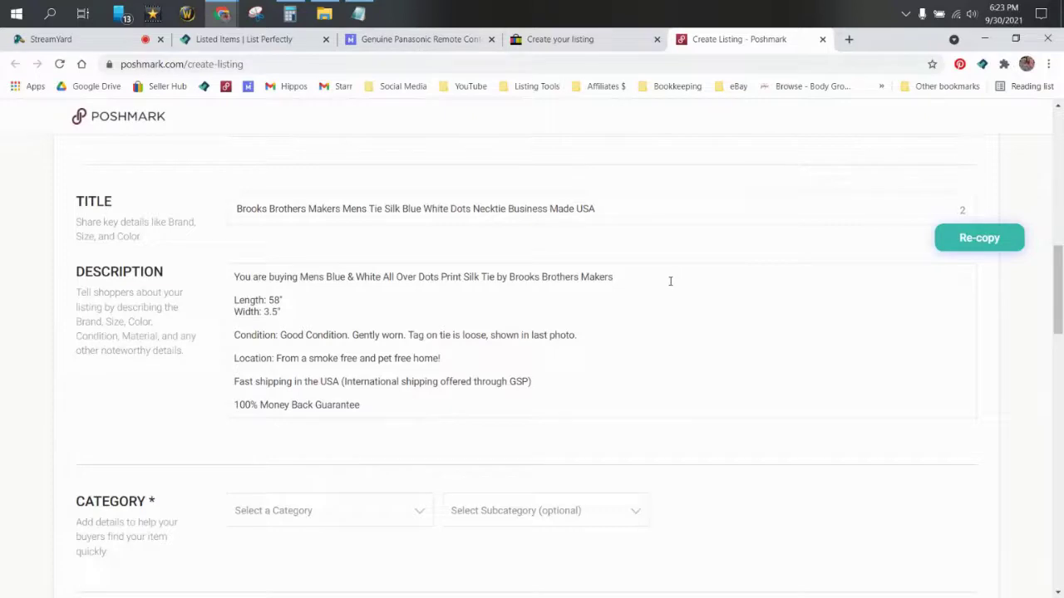
{"action": "scroll", "coordinate": [632, 296], "scroll_direction": "down", "scroll_amount": 1}
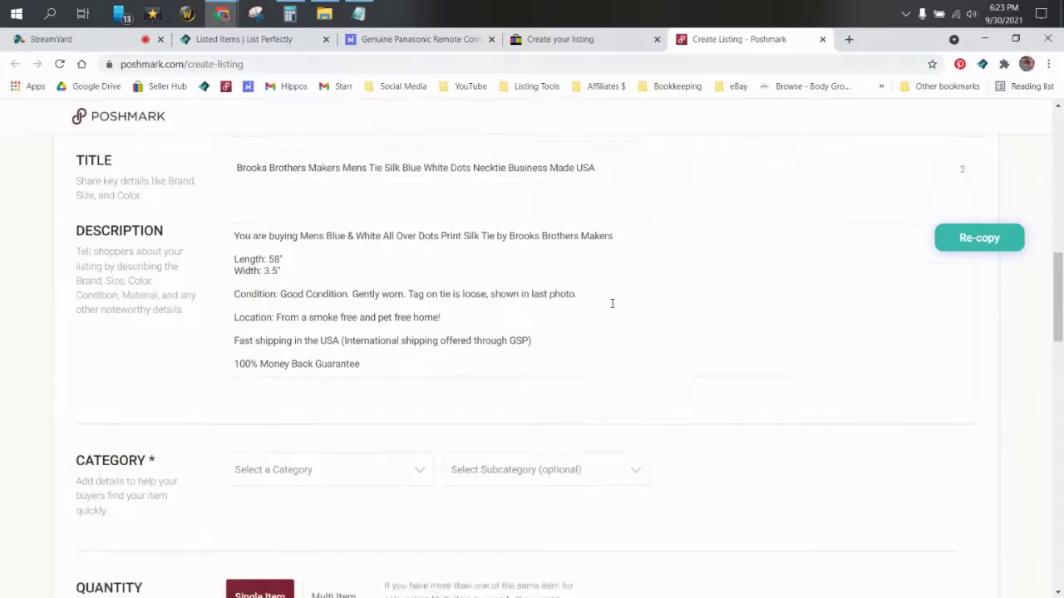
- Delete the fast shipping and 100% Money Back Guarantee lines from the end of the tie's description
{"action": "left_click", "coordinate": [458, 289]}
{"action": "left_click_drag", "start_coordinate": [457, 289], "coordinate": [470, 363]}
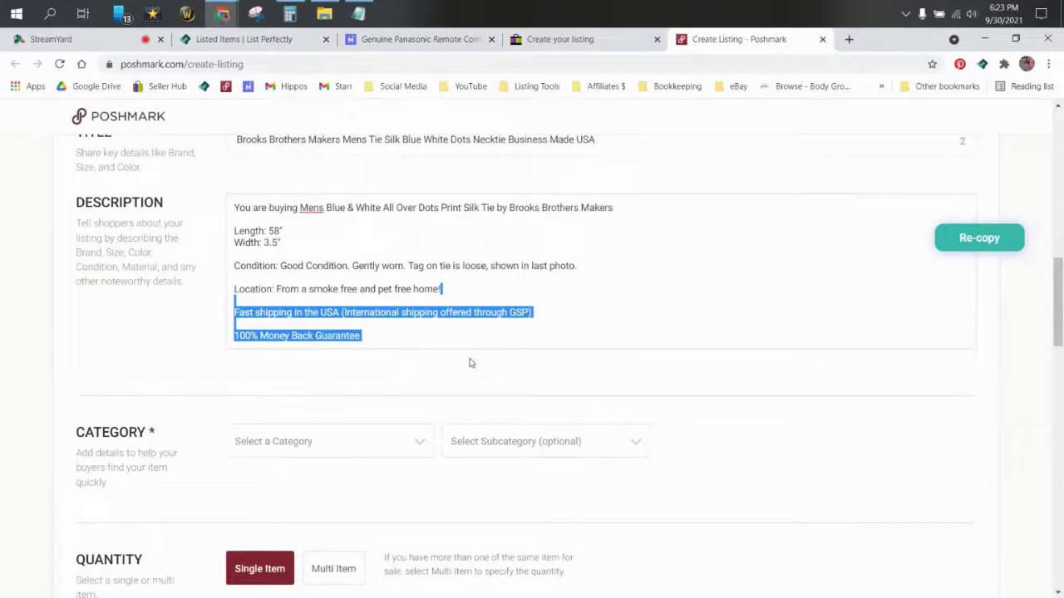
{"action": "key", "text": "BackSpace"}
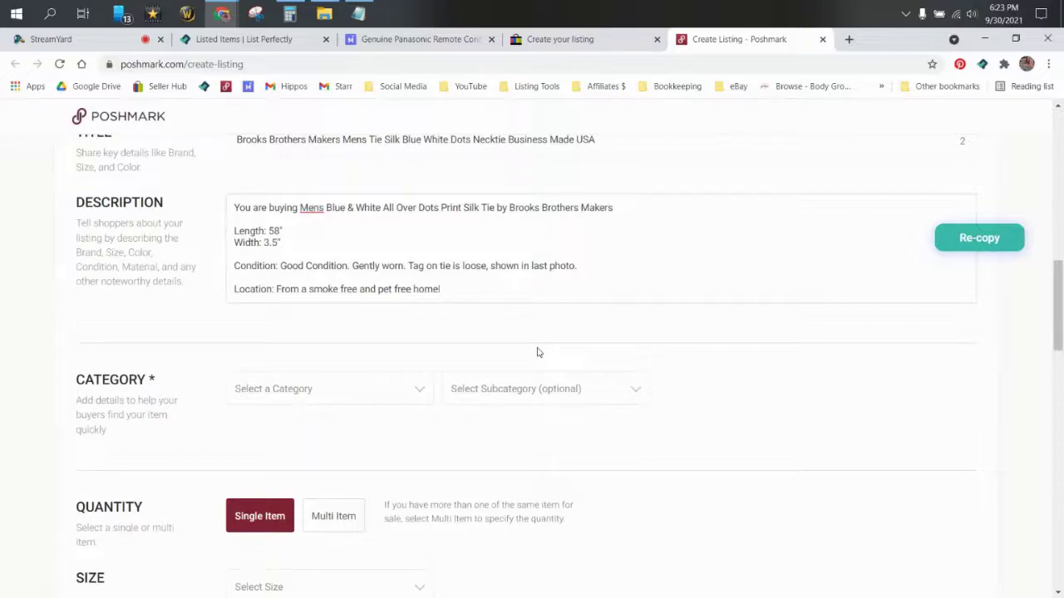
- Set the listing's category to Men Accessories and choose the subcategory that fits the tie
{"action": "scroll", "coordinate": [451, 357], "scroll_direction": "down", "scroll_amount": 1}
{"action": "left_click", "coordinate": [364, 319]}
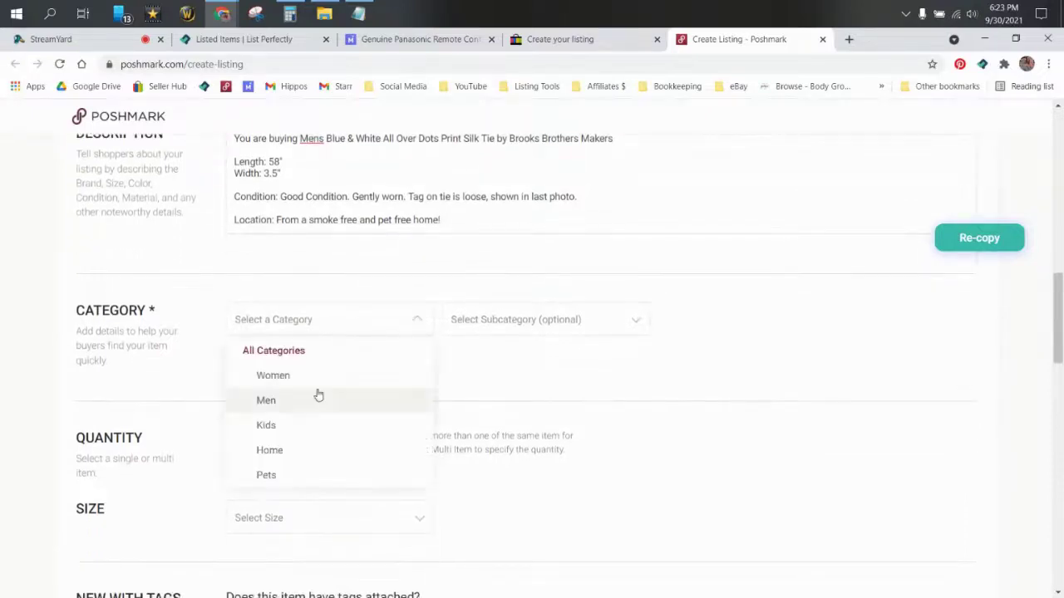
{"action": "left_click", "coordinate": [316, 398]}
{"action": "scroll", "coordinate": [311, 414], "scroll_direction": "down", "scroll_amount": 2}
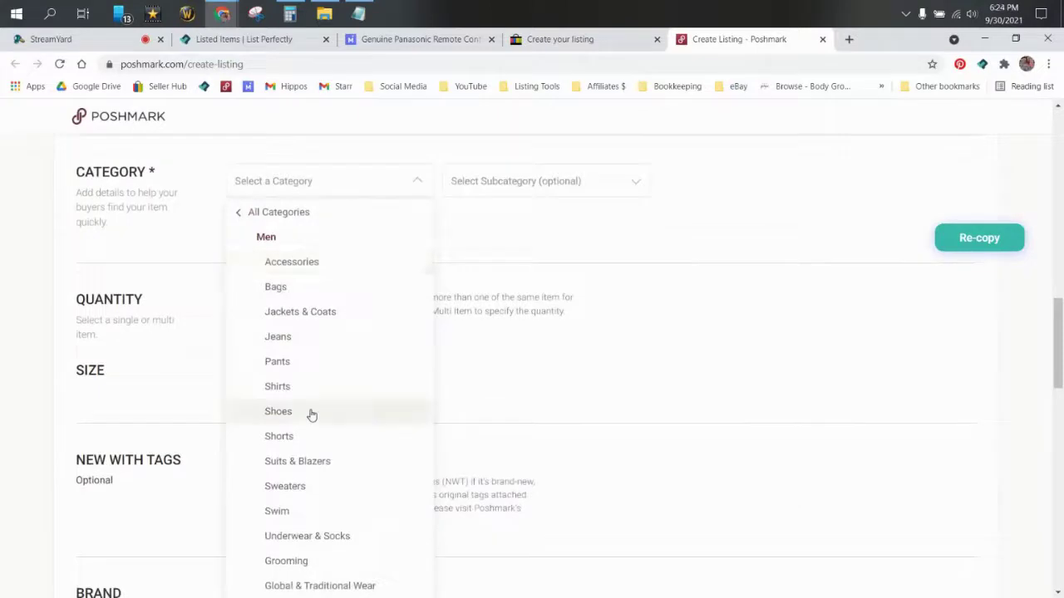
{"action": "scroll", "coordinate": [297, 400], "scroll_direction": "down", "scroll_amount": 2}
{"action": "scroll", "coordinate": [301, 366], "scroll_direction": "up", "scroll_amount": 3}
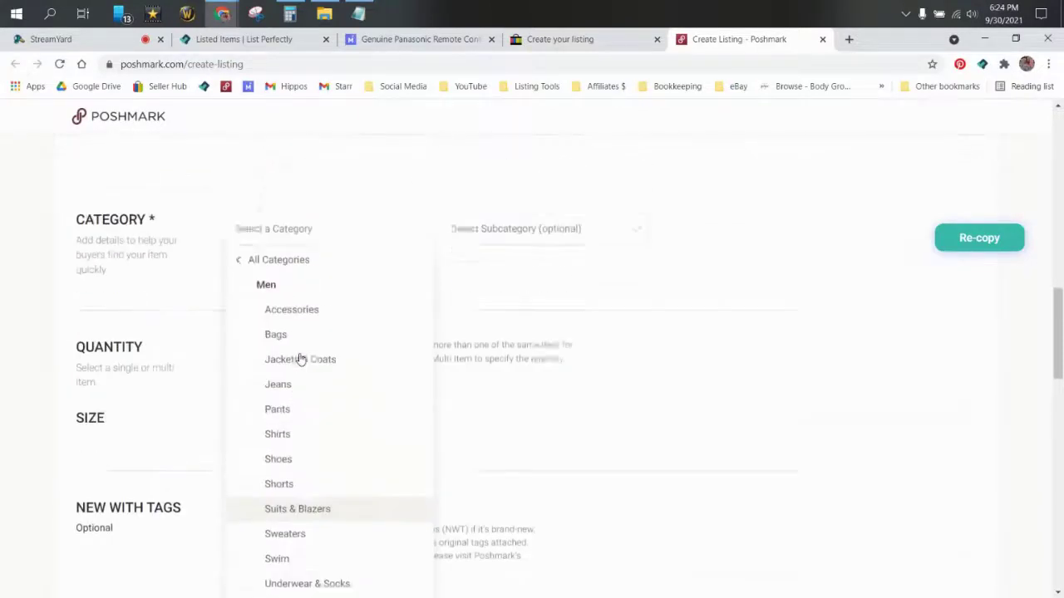
{"action": "left_click", "coordinate": [311, 332]}
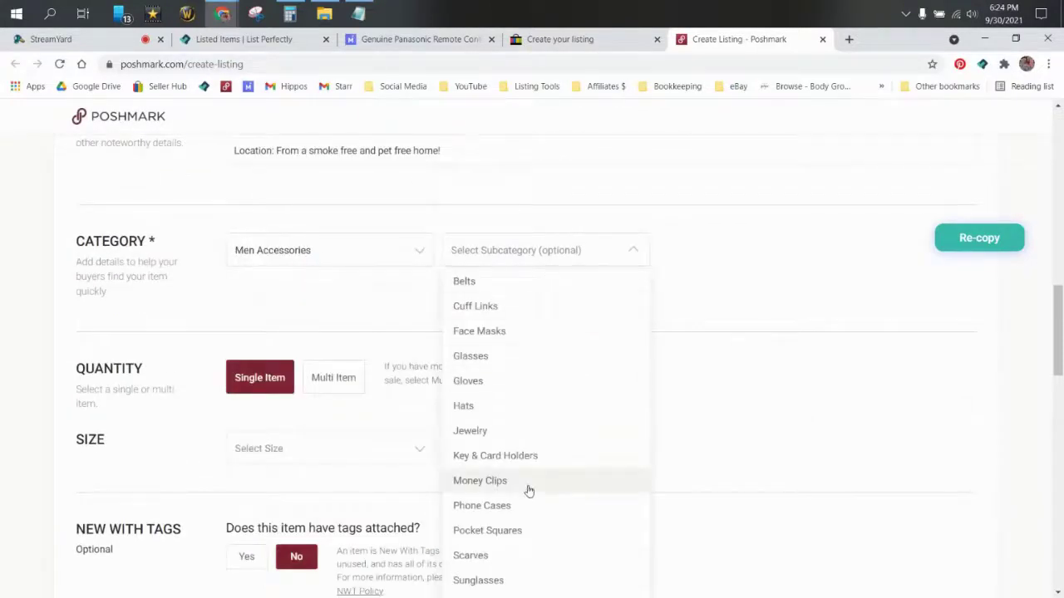
{"action": "scroll", "coordinate": [524, 486], "scroll_direction": "down", "scroll_amount": 2}
{"action": "left_click", "coordinate": [512, 436]}
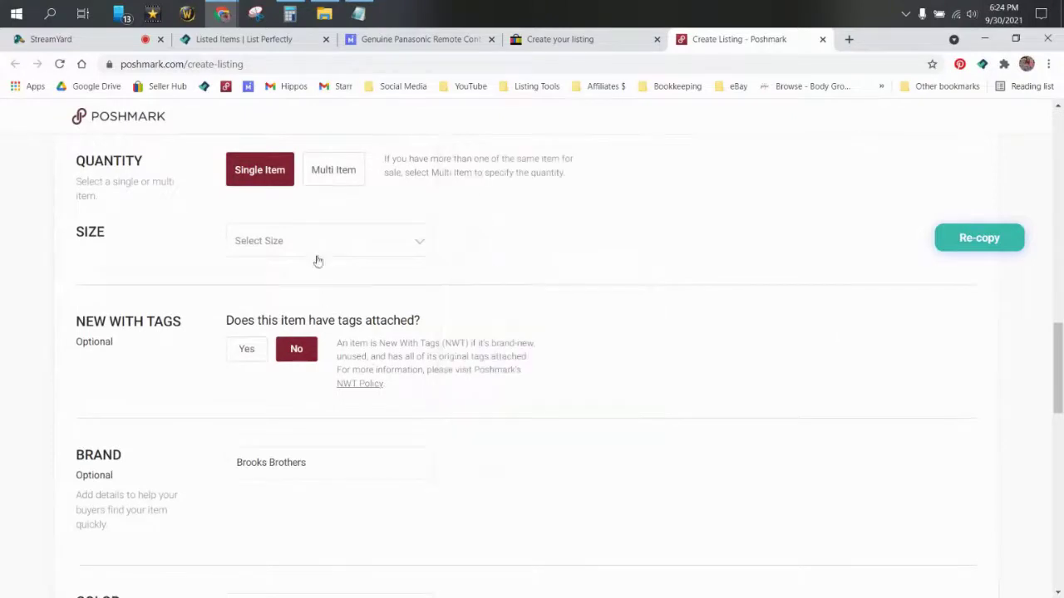
- Select a size for the tie and enter 0 as its original price
{"action": "left_click", "coordinate": [318, 261]}
{"action": "left_click", "coordinate": [266, 318]}
{"action": "scroll", "coordinate": [325, 347], "scroll_direction": "down", "scroll_amount": 5}
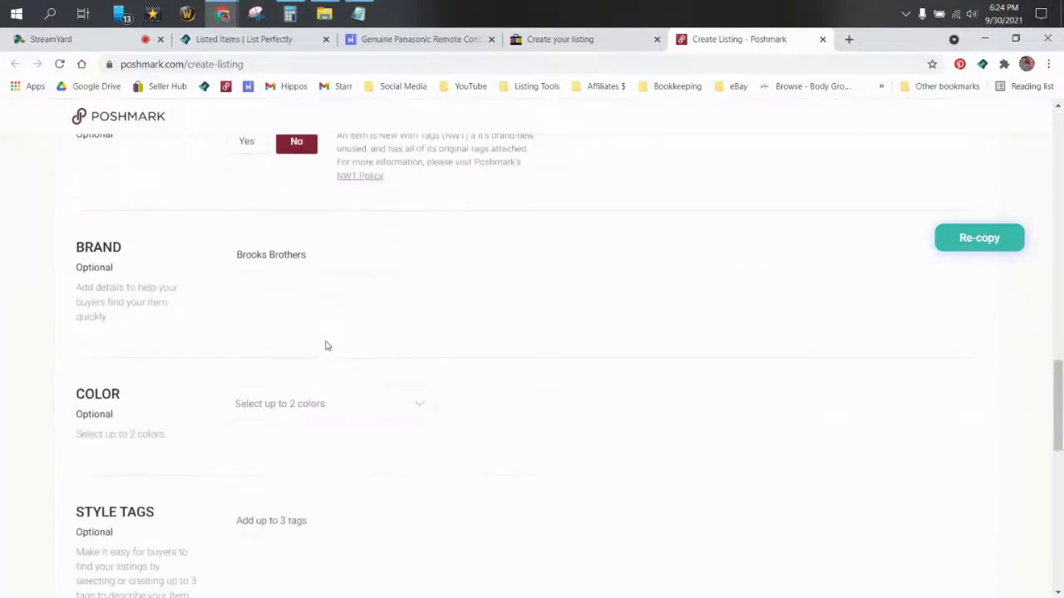
{"action": "scroll", "coordinate": [325, 346], "scroll_direction": "down", "scroll_amount": 3}
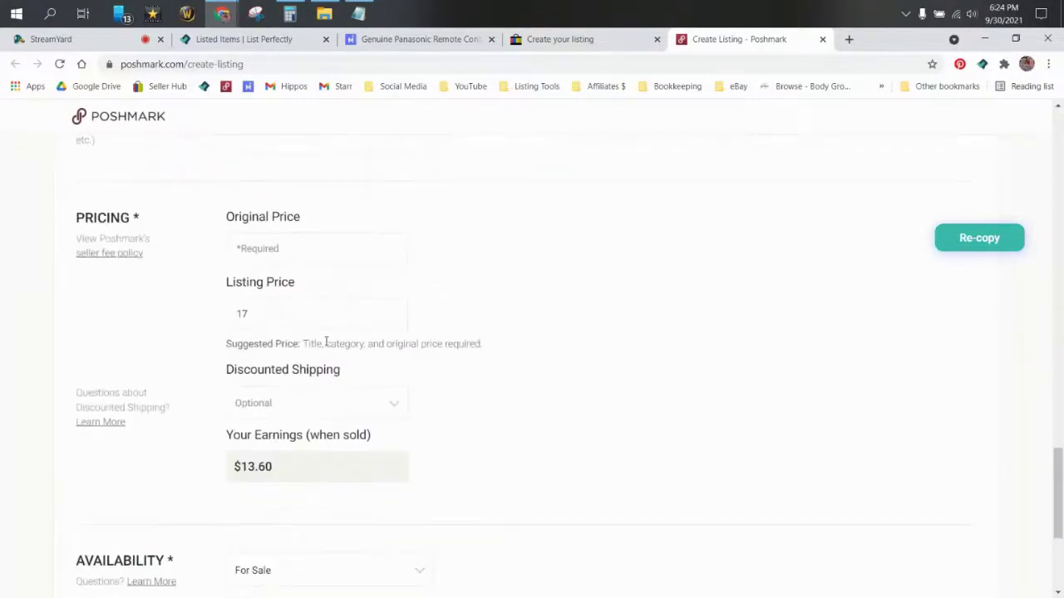
{"action": "left_click", "coordinate": [321, 262]}
{"action": "type", "text": "0"}
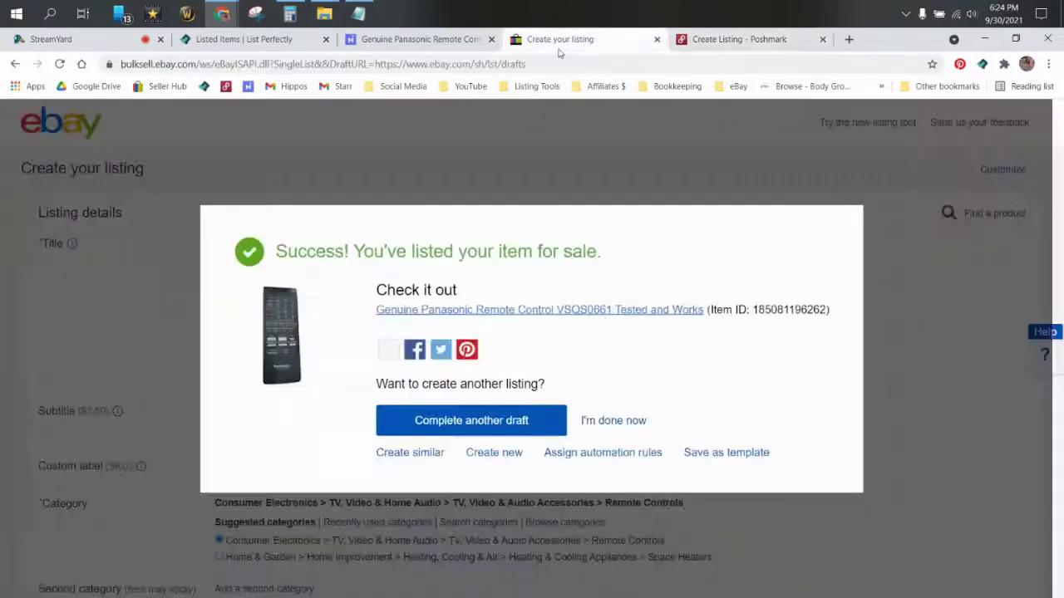
- Check the tie's price in the List Perfectly listed items, and set the Poshmark listing price to 19
{"action": "left_click", "coordinate": [559, 39]}
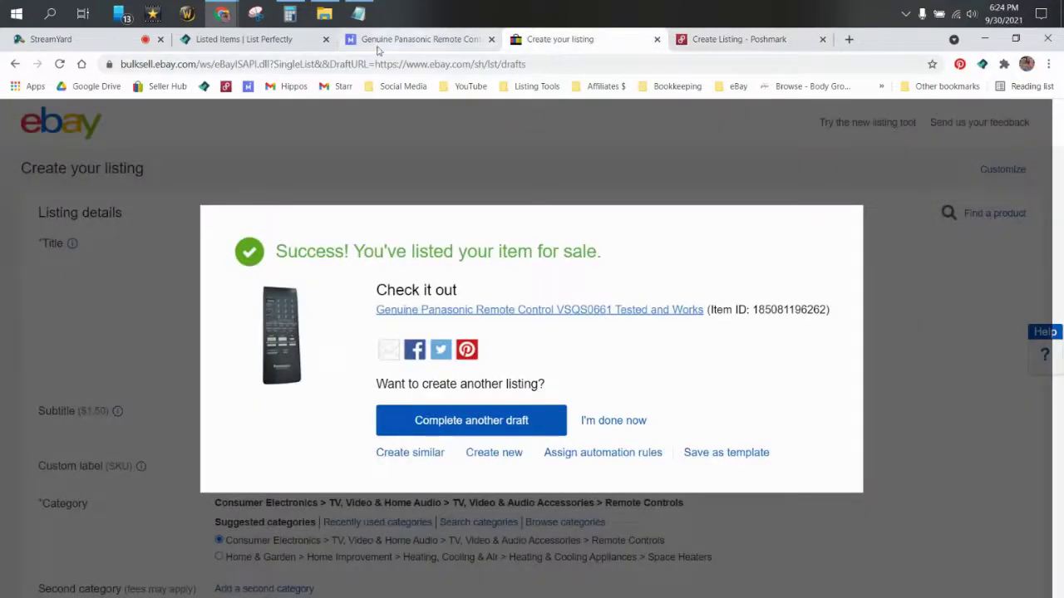
{"action": "left_click", "coordinate": [250, 39]}
{"action": "left_click", "coordinate": [533, 220]}
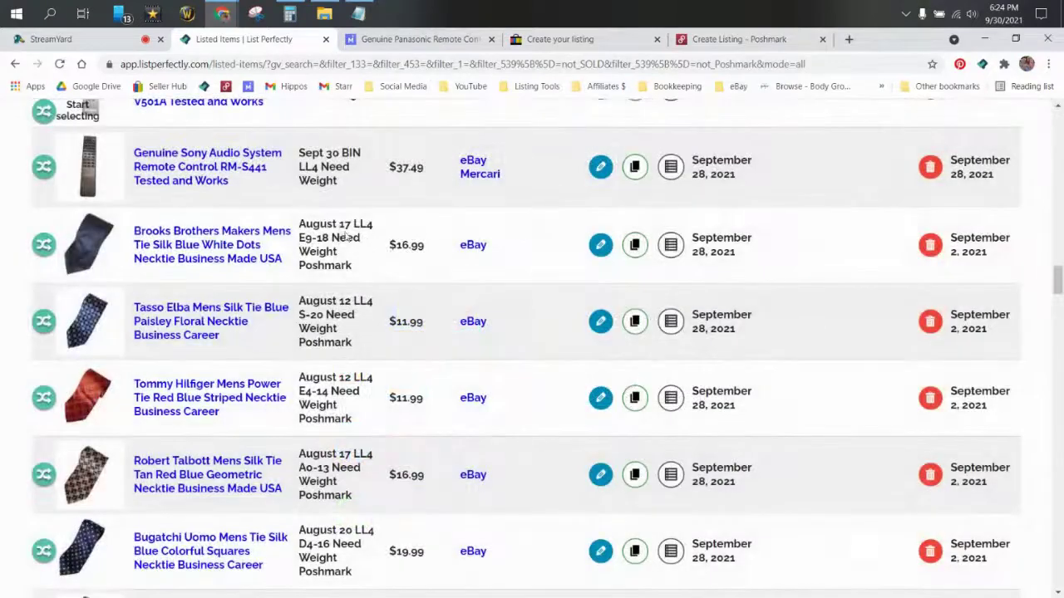
{"action": "left_click", "coordinate": [686, 47]}
{"action": "left_click", "coordinate": [300, 316]}
{"action": "key", "text": "BackSpace"}
{"action": "type", "text": "9"}
- Show the private additional details of the Poshmark listing and check the copied listing SKU
{"action": "scroll", "coordinate": [440, 330], "scroll_direction": "down", "scroll_amount": 2}
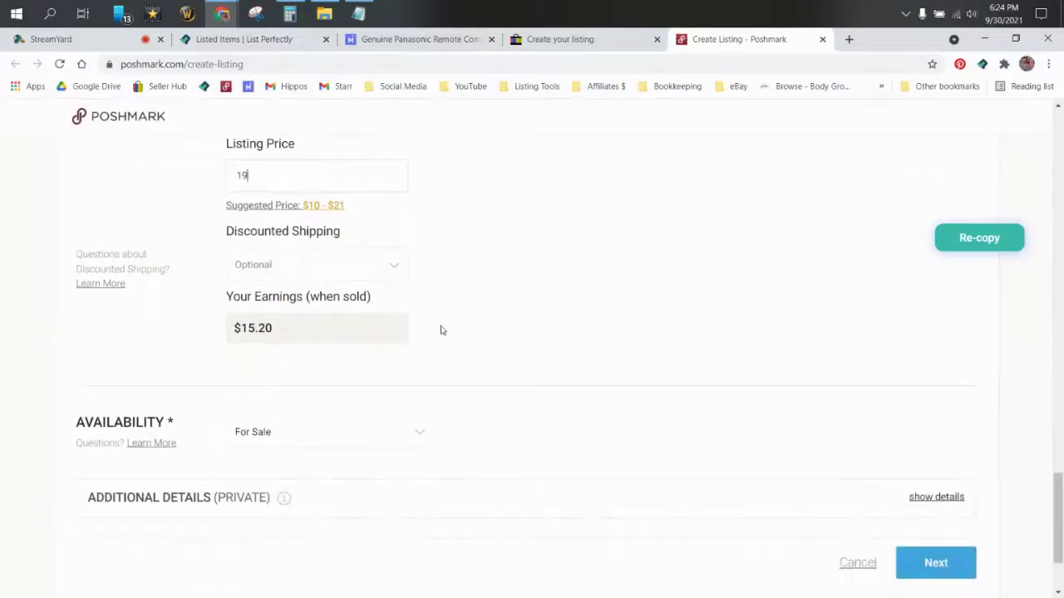
{"action": "scroll", "coordinate": [447, 331], "scroll_direction": "down", "scroll_amount": 1}
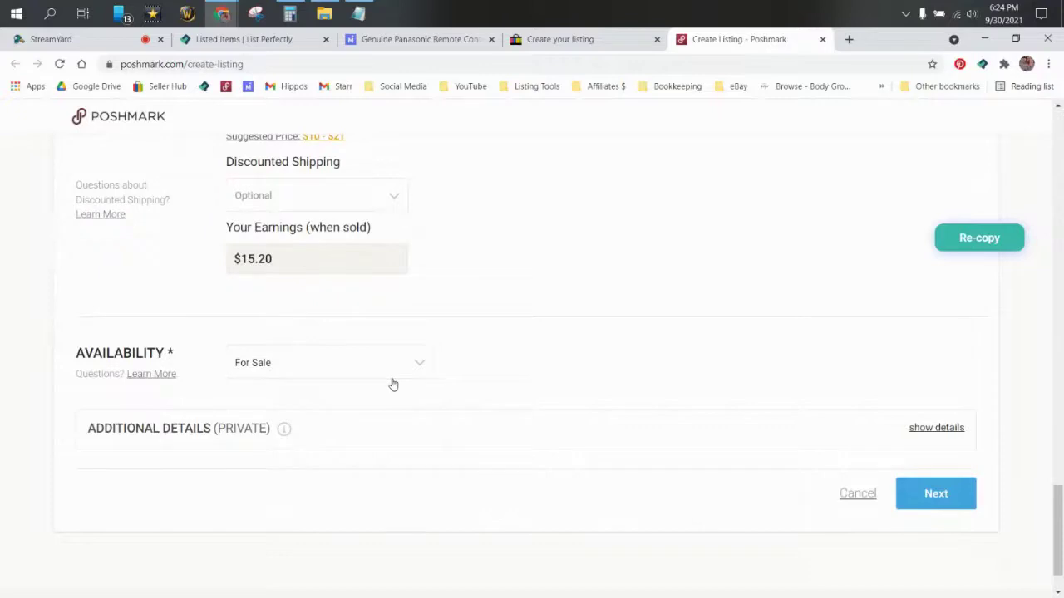
{"action": "left_click", "coordinate": [933, 428]}
{"action": "scroll", "coordinate": [723, 387], "scroll_direction": "down", "scroll_amount": 3}
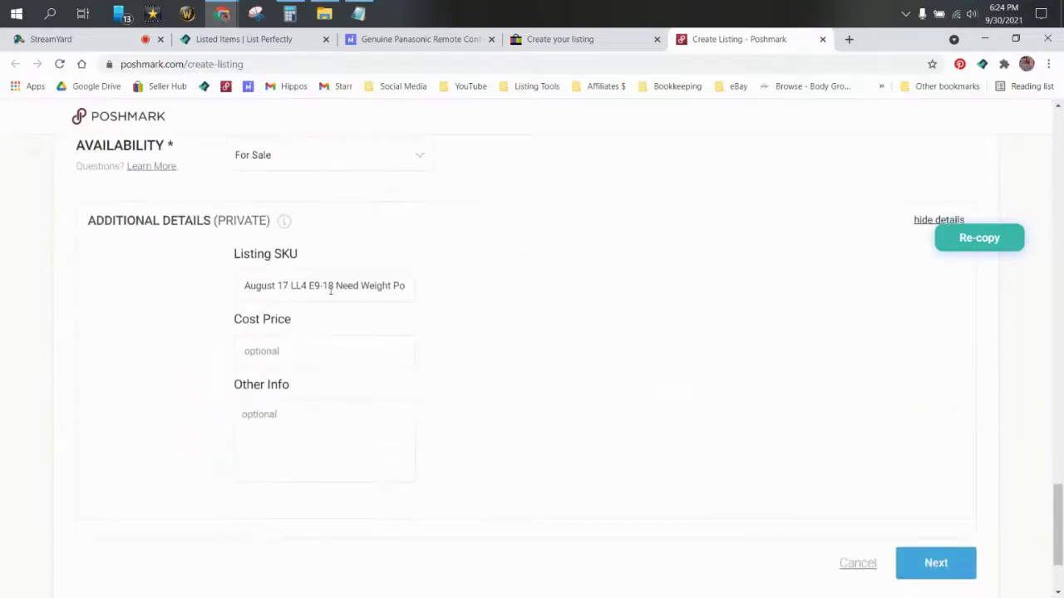
{"action": "scroll", "coordinate": [529, 375], "scroll_direction": "up", "scroll_amount": 4}
- Add the style tags tie, silk tie and brooks brothers to the listing
{"action": "scroll", "coordinate": [530, 376], "scroll_direction": "up", "scroll_amount": 7}
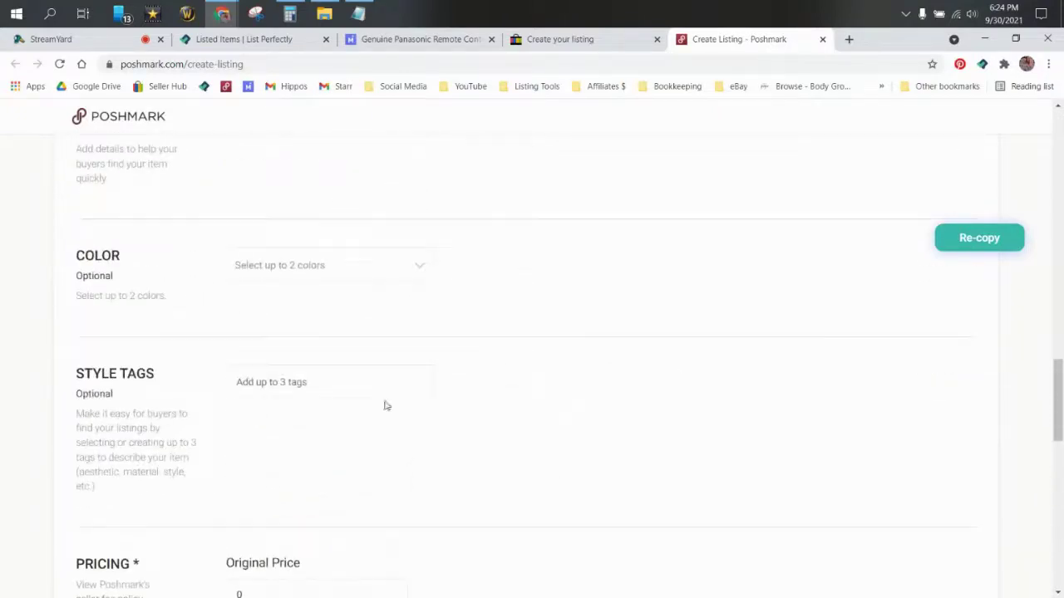
{"action": "left_click", "coordinate": [352, 391]}
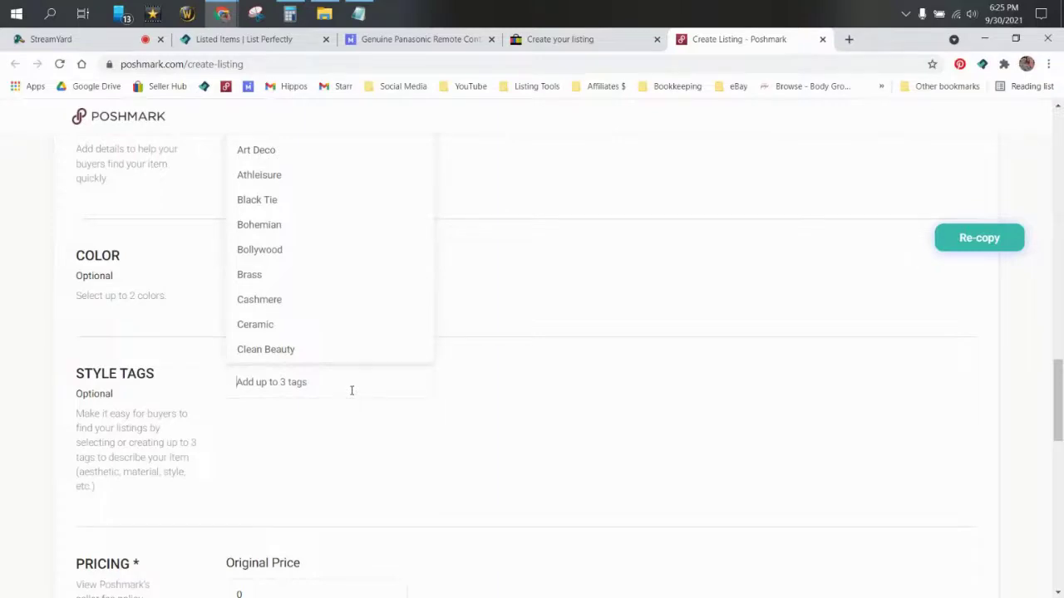
{"action": "type", "text": "tie"}
{"action": "key", "text": "Return"}
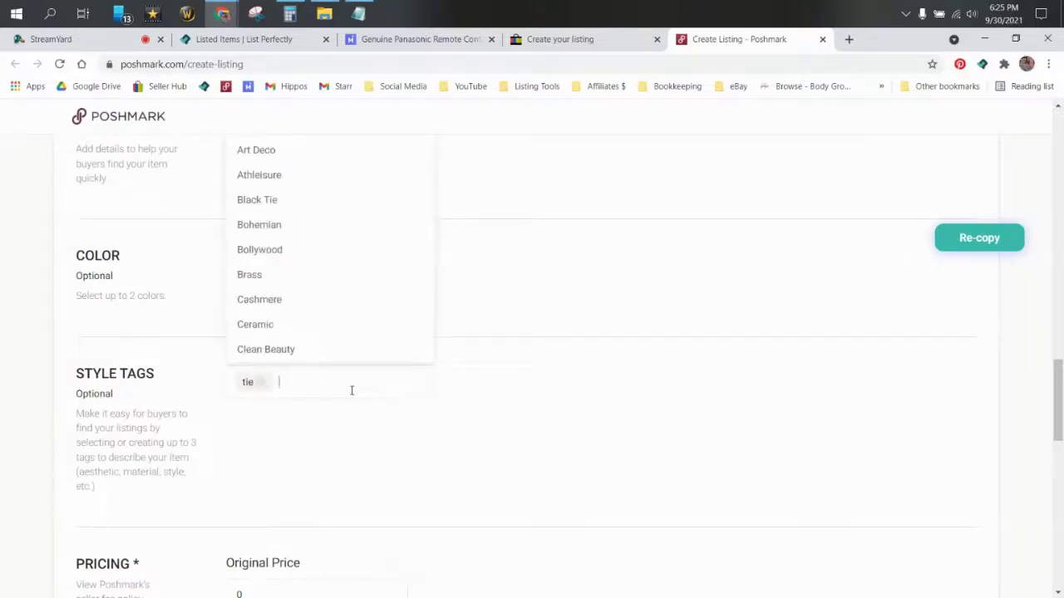
{"action": "scroll", "coordinate": [563, 304], "scroll_direction": "up", "scroll_amount": 15}
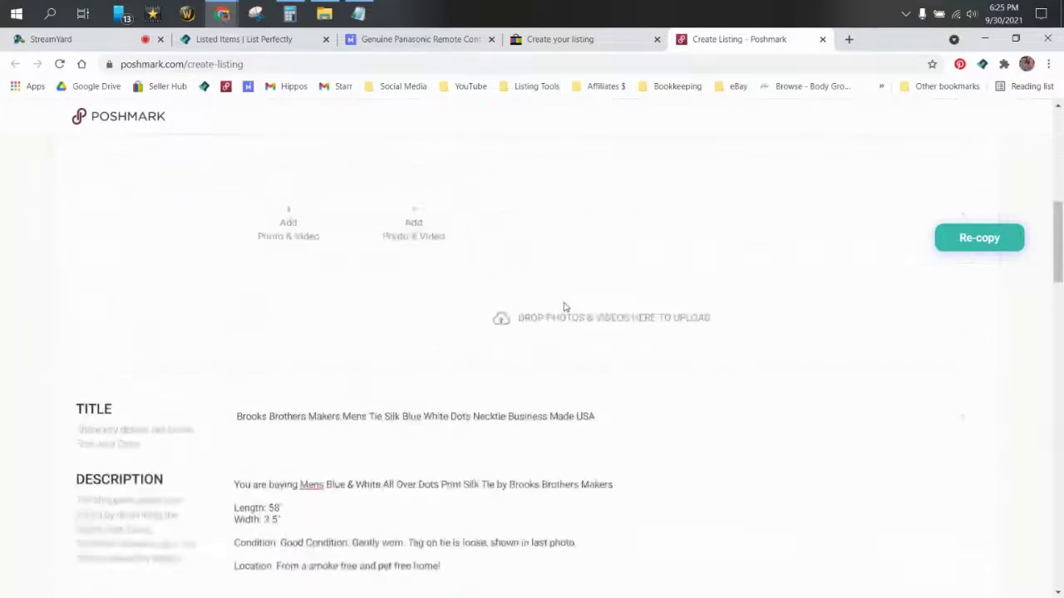
{"action": "scroll", "coordinate": [557, 310], "scroll_direction": "down", "scroll_amount": 10}
{"action": "type", "text": "s"}
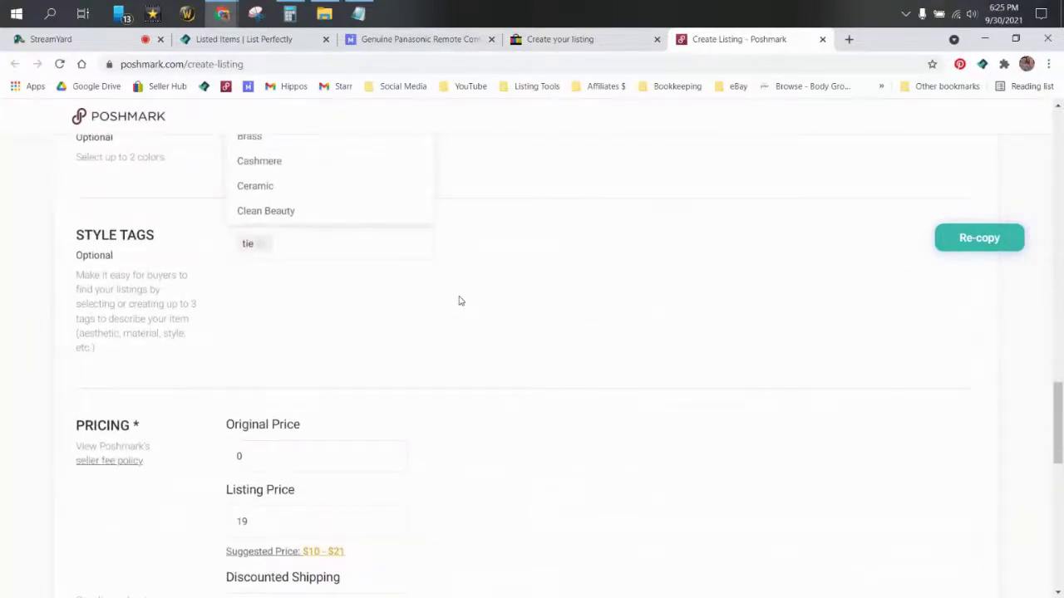
{"action": "type", "text": "ilk tie"}
{"action": "key", "text": "Return"}
{"action": "type", "text": "br"}
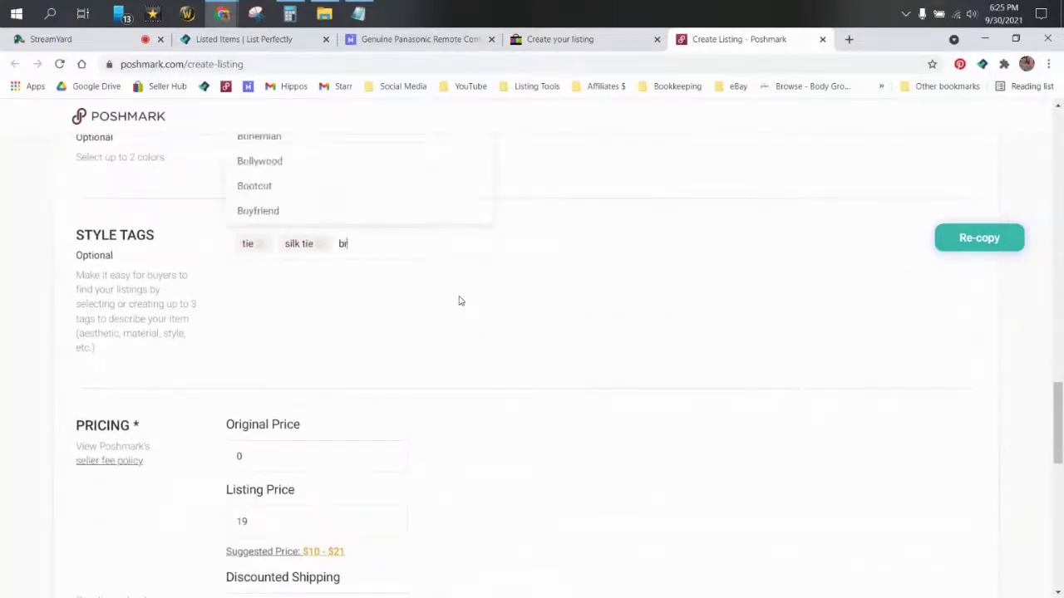
{"action": "type", "text": "ooks brothers"}
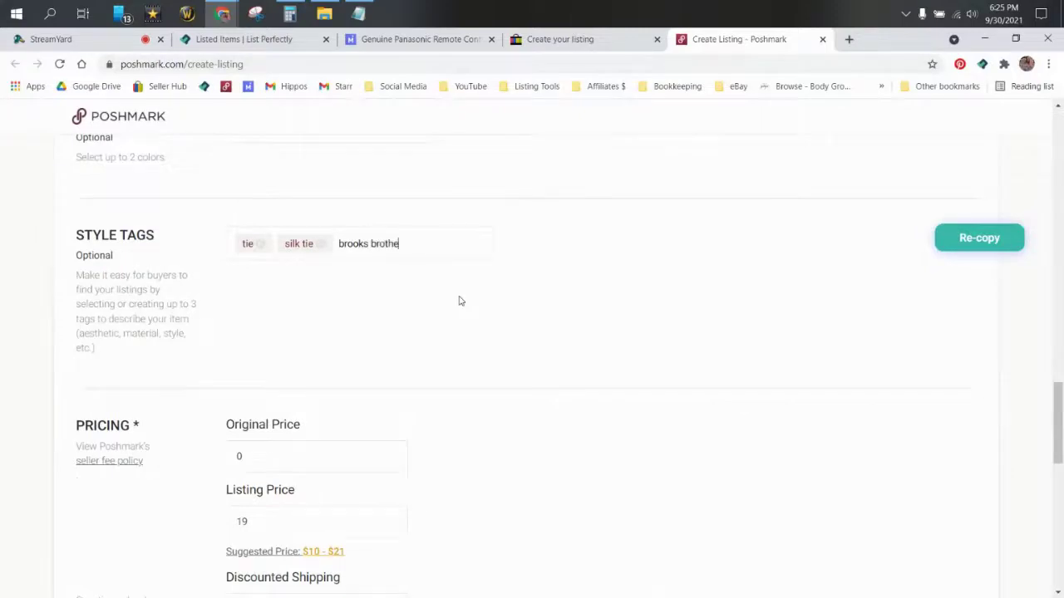
{"action": "key", "text": "Return"}
- Proceed to sharing the finished tie listing and publish it on Poshmark
{"action": "scroll", "coordinate": [497, 316], "scroll_direction": "down", "scroll_amount": 15}
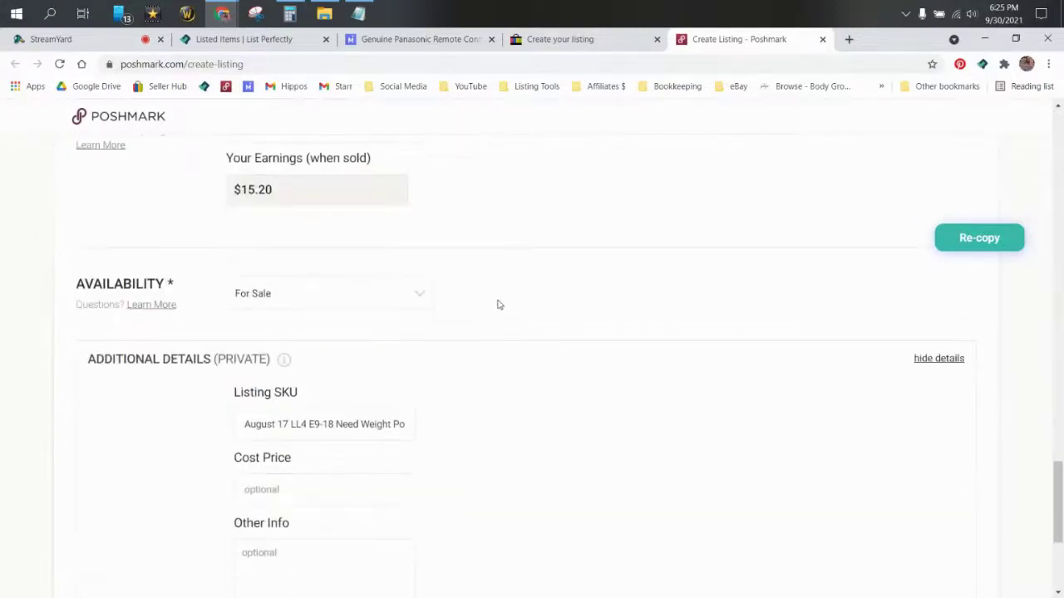
{"action": "left_click", "coordinate": [956, 432]}
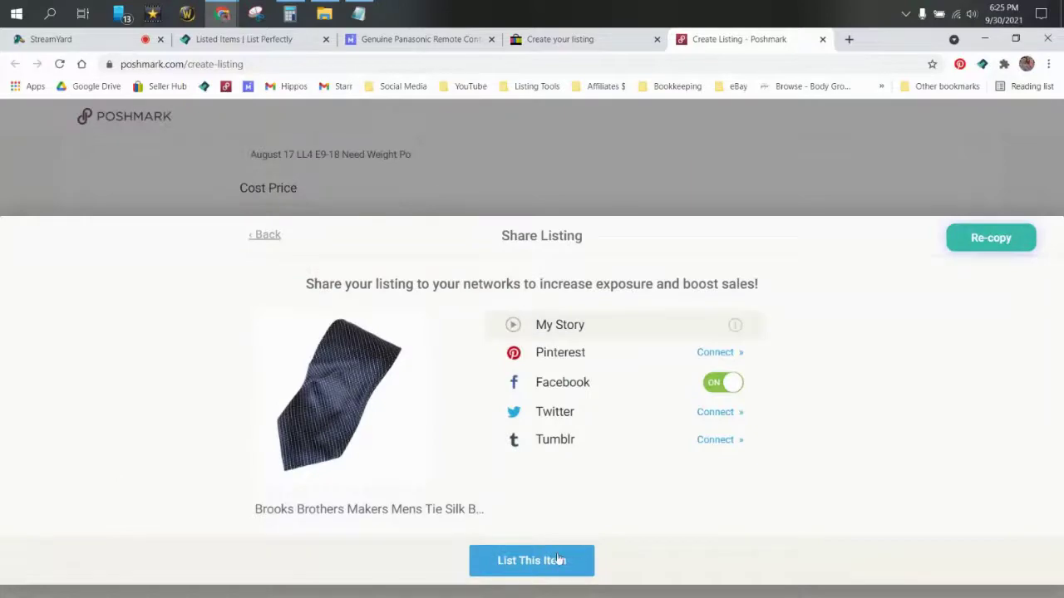
{"action": "left_click", "coordinate": [523, 568]}
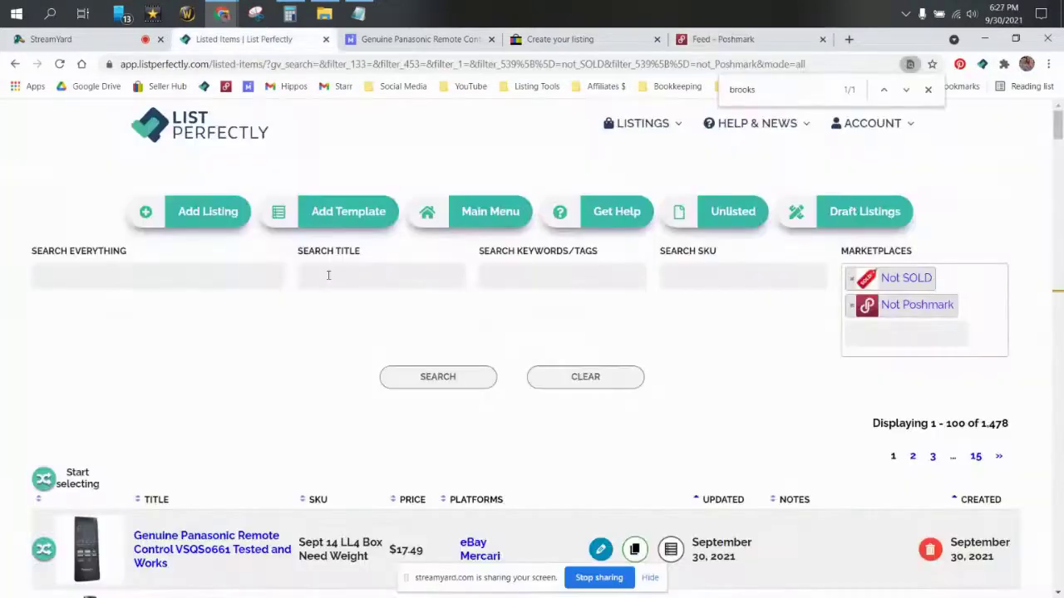
- Remove Not Poshmark from the List Perfectly marketplace filter, keep Not SOLD, and run the search again
{"action": "scroll", "coordinate": [197, 361], "scroll_direction": "down", "scroll_amount": 3}
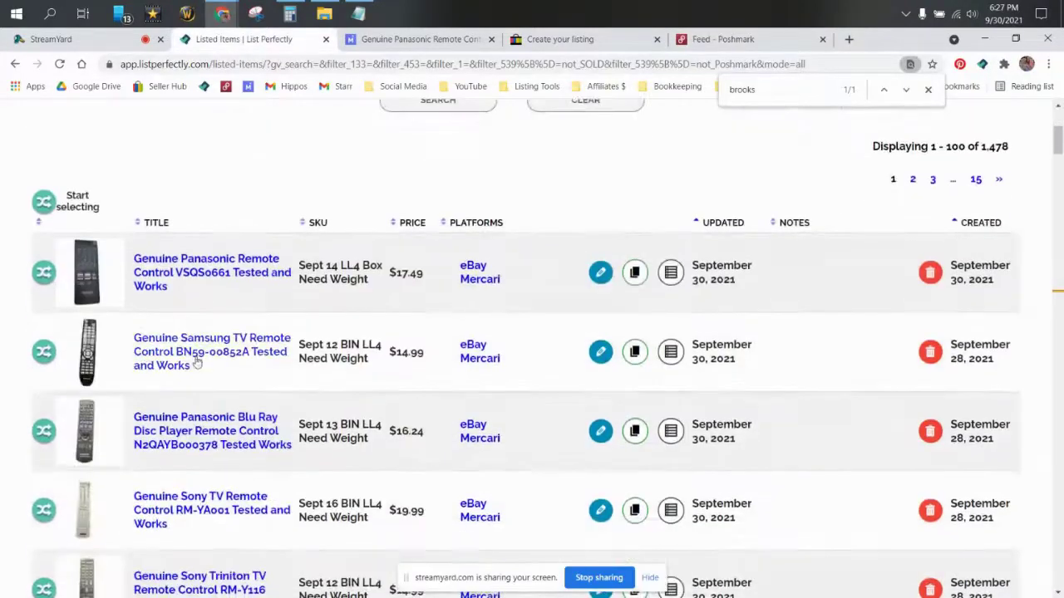
{"action": "scroll", "coordinate": [199, 360], "scroll_direction": "up", "scroll_amount": 2}
{"action": "scroll", "coordinate": [198, 361], "scroll_direction": "up", "scroll_amount": 1}
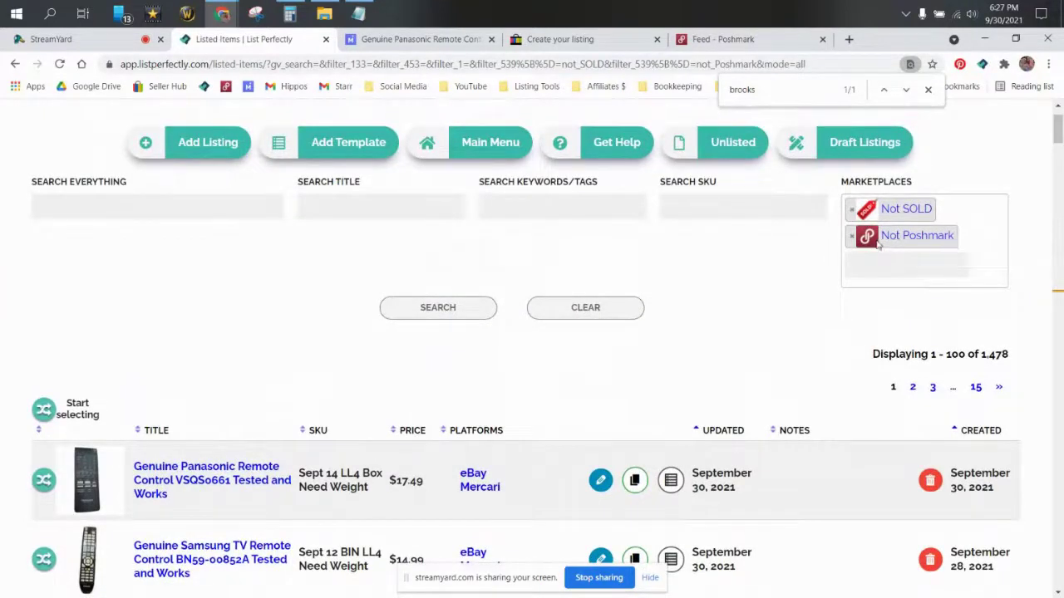
{"action": "left_click", "coordinate": [851, 236]}
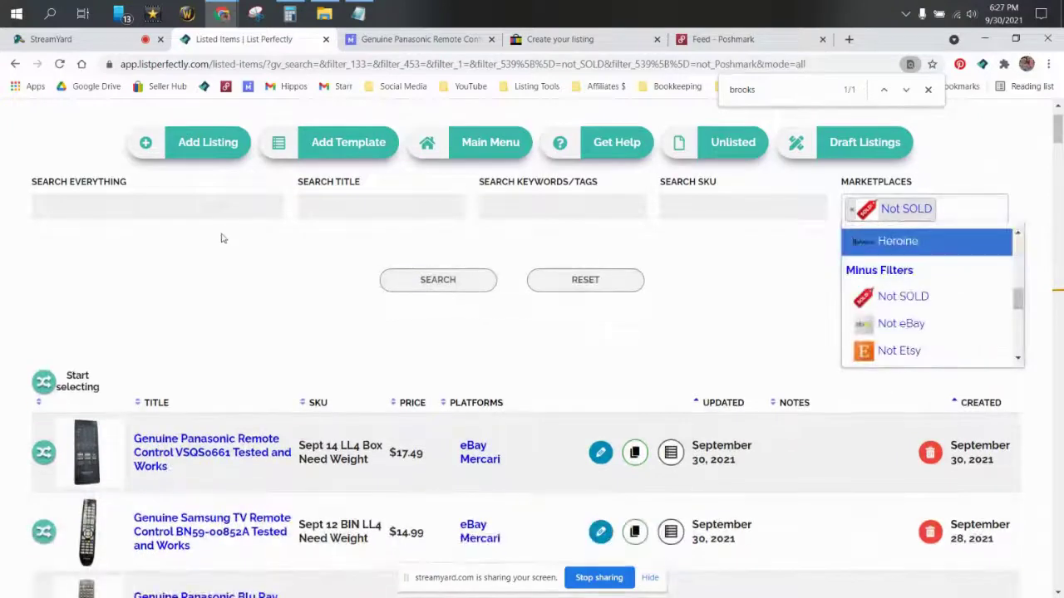
{"action": "left_click", "coordinate": [436, 283]}
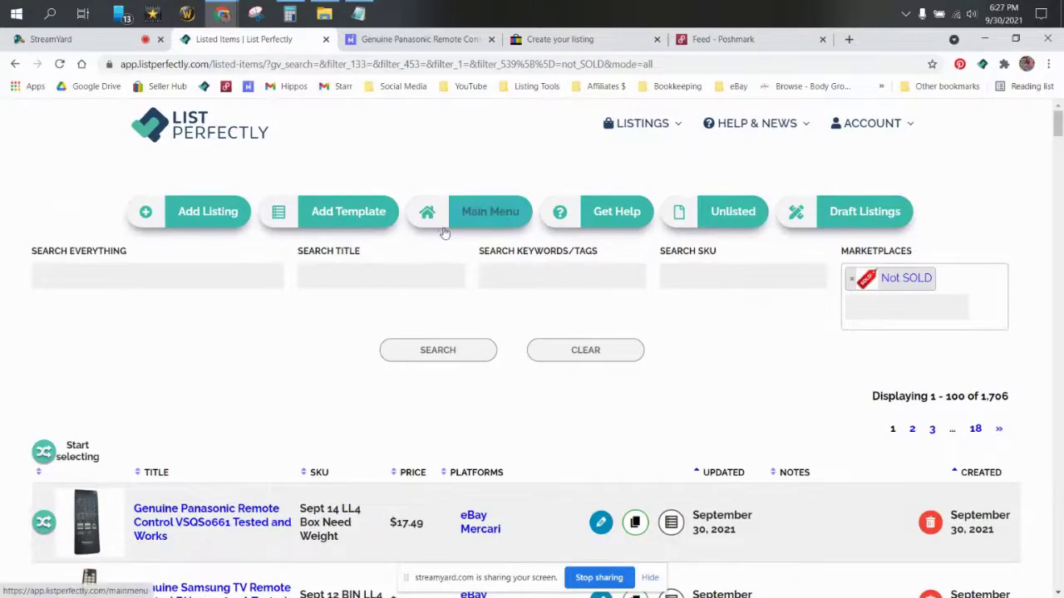
- Open the Brooks Brothers tie for editing and check its marketplaces and Platform IDs under Inventory and Sales
{"action": "scroll", "coordinate": [452, 249], "scroll_direction": "down", "scroll_amount": 3}
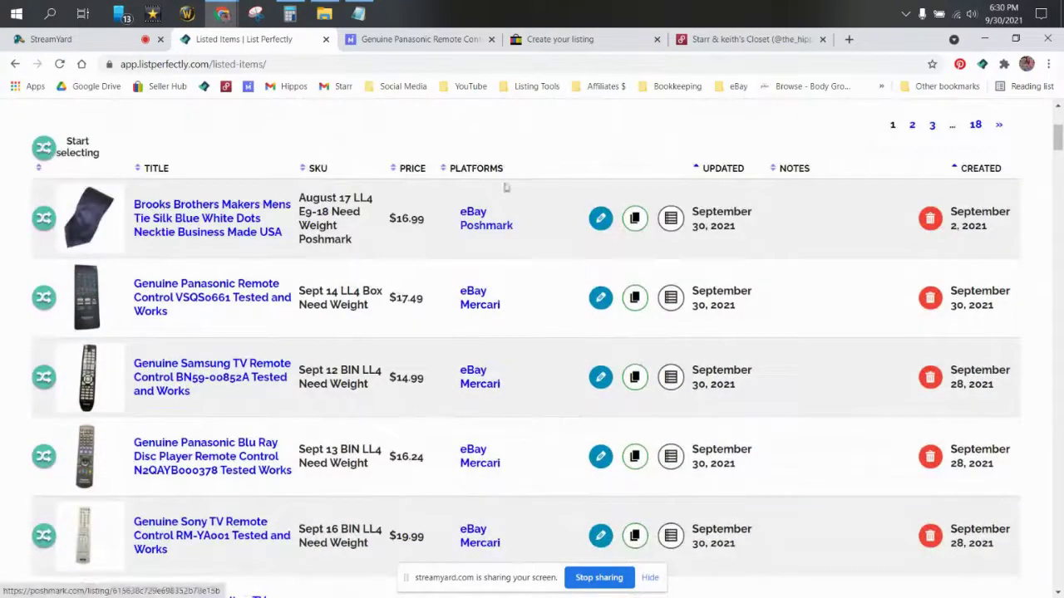
{"action": "left_click", "coordinate": [600, 218]}
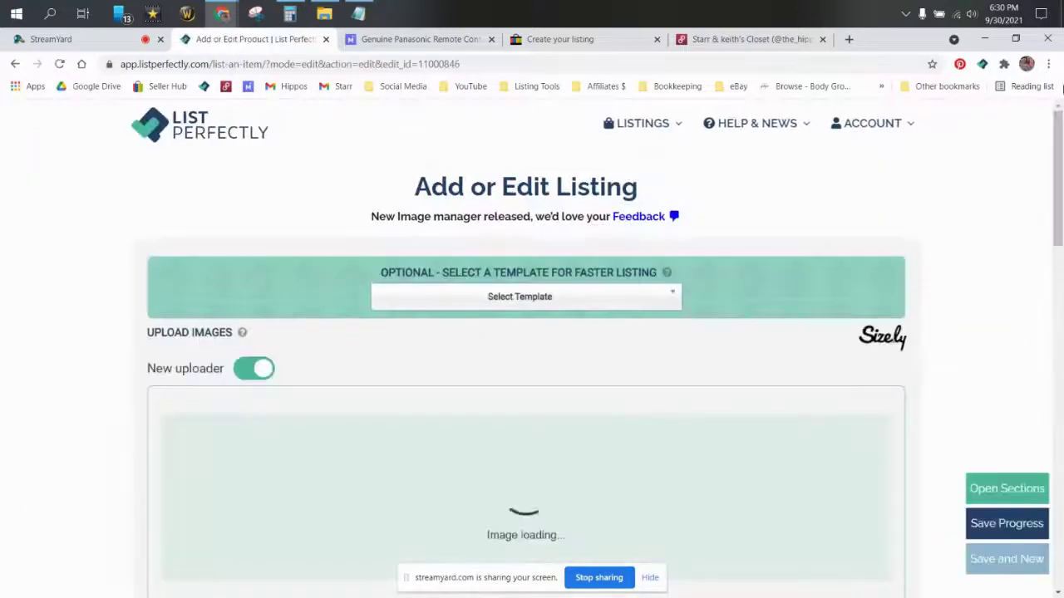
{"action": "scroll", "coordinate": [1060, 253], "scroll_direction": "down", "scroll_amount": 5}
{"action": "left_click_drag", "start_coordinate": [1061, 261], "coordinate": [1062, 461]}
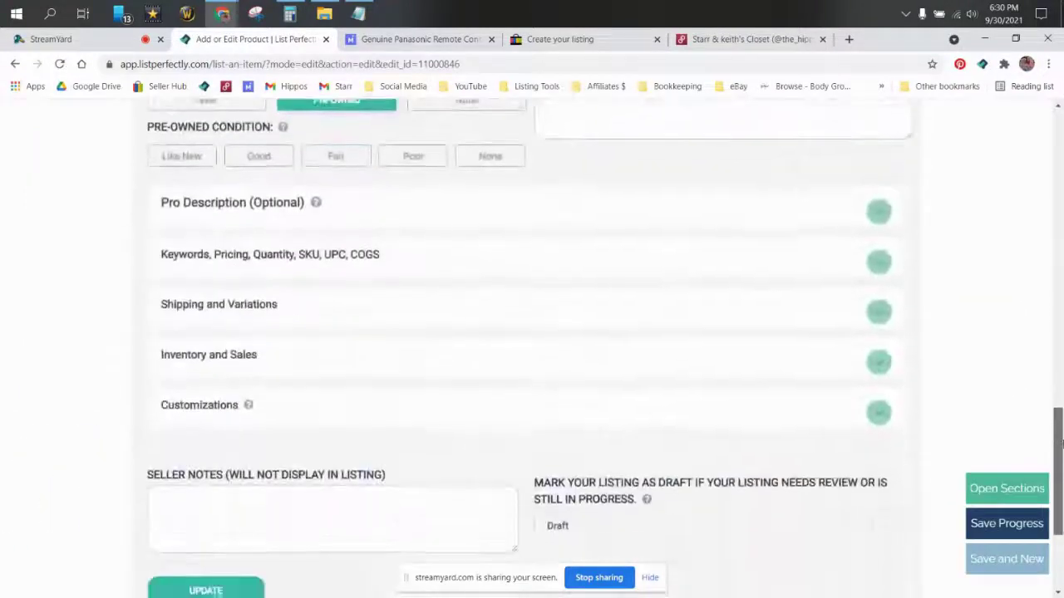
{"action": "left_click", "coordinate": [878, 360]}
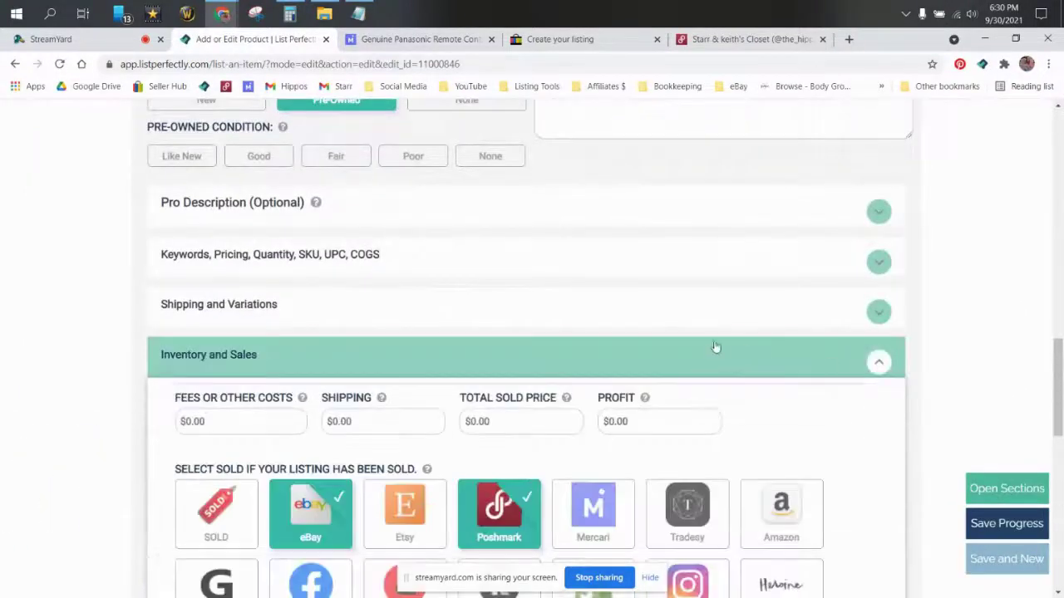
{"action": "scroll", "coordinate": [714, 349], "scroll_direction": "down", "scroll_amount": 3}
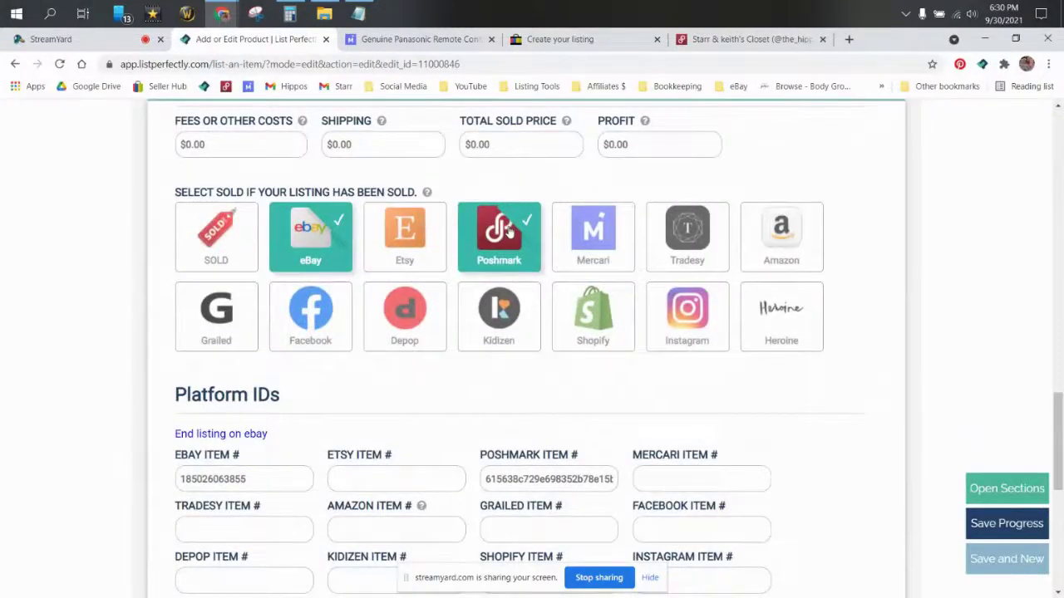
{"action": "scroll", "coordinate": [523, 224], "scroll_direction": "down", "scroll_amount": 3}
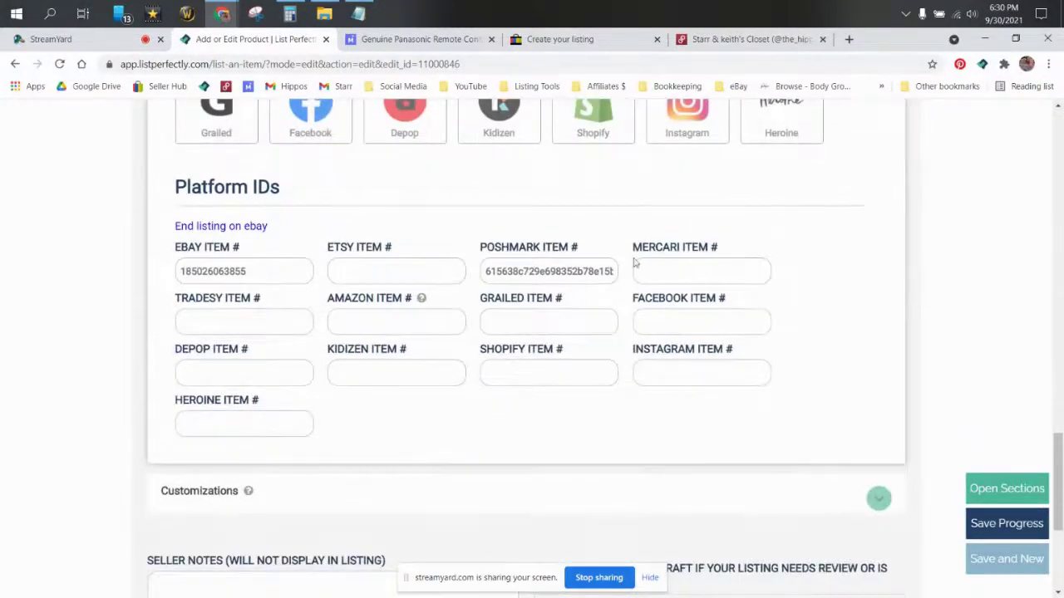
- Return to the listed items, view the crosslisting options for the Samsung BN59-00852A remote, and close them without choosing a marketplace
{"action": "left_click", "coordinate": [15, 64]}
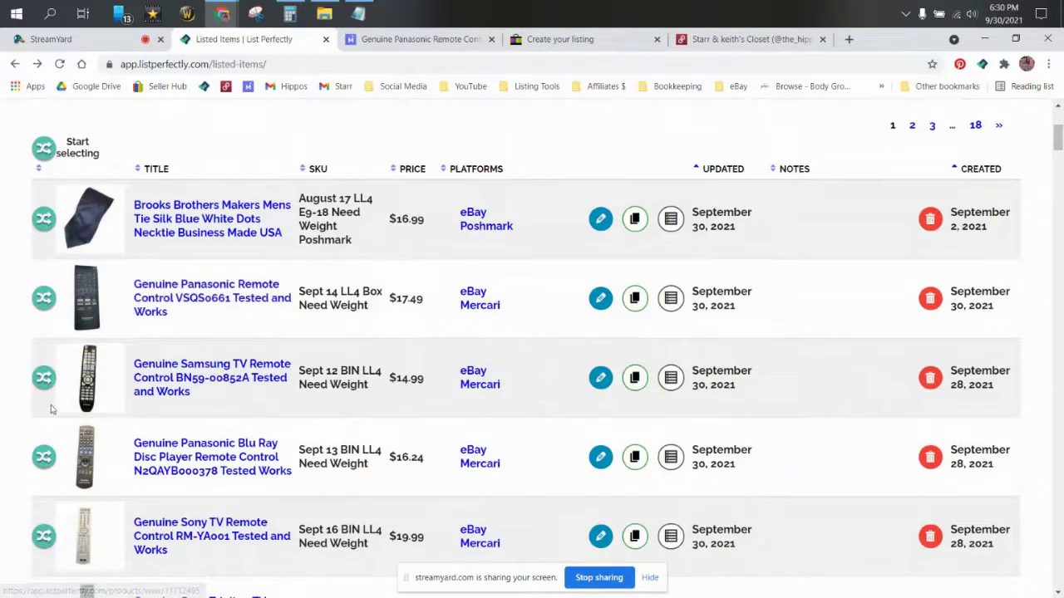
{"action": "left_click", "coordinate": [35, 380]}
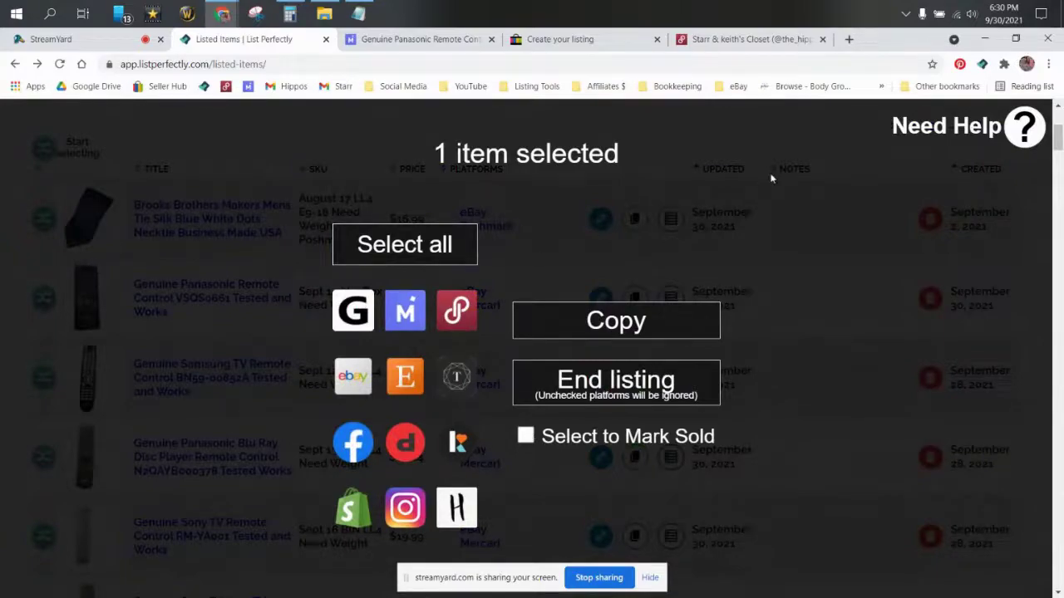
{"action": "left_click", "coordinate": [859, 163]}
{"action": "scroll", "coordinate": [340, 413], "scroll_direction": "up", "scroll_amount": 2}
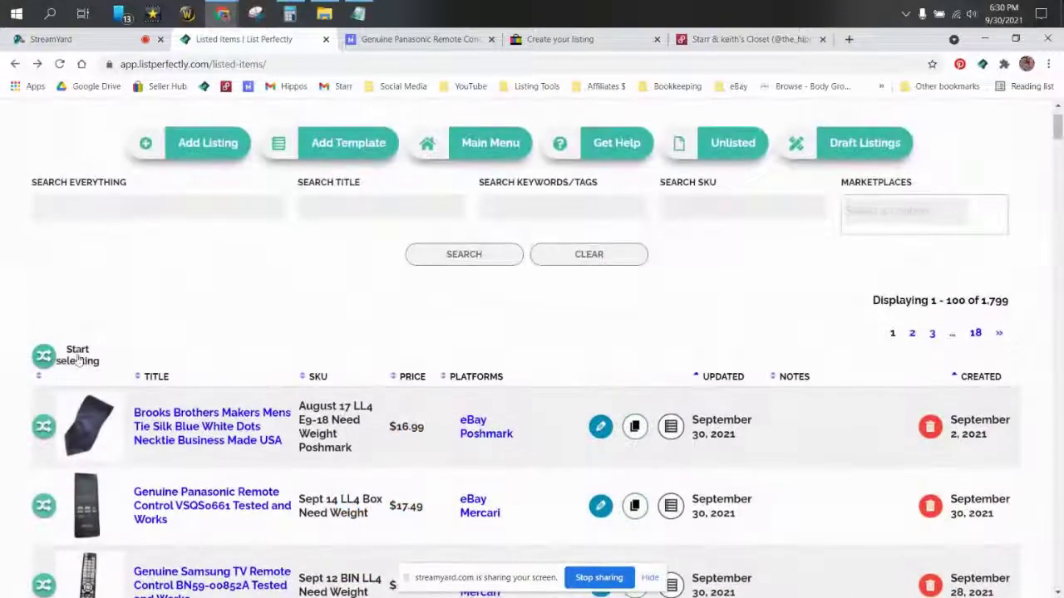
- Bulk-select the first nine items, from the Brooks Brothers tie through the Toshiba SER00-47 remote, view their crosslisting options, and close them
{"action": "left_click", "coordinate": [50, 356]}
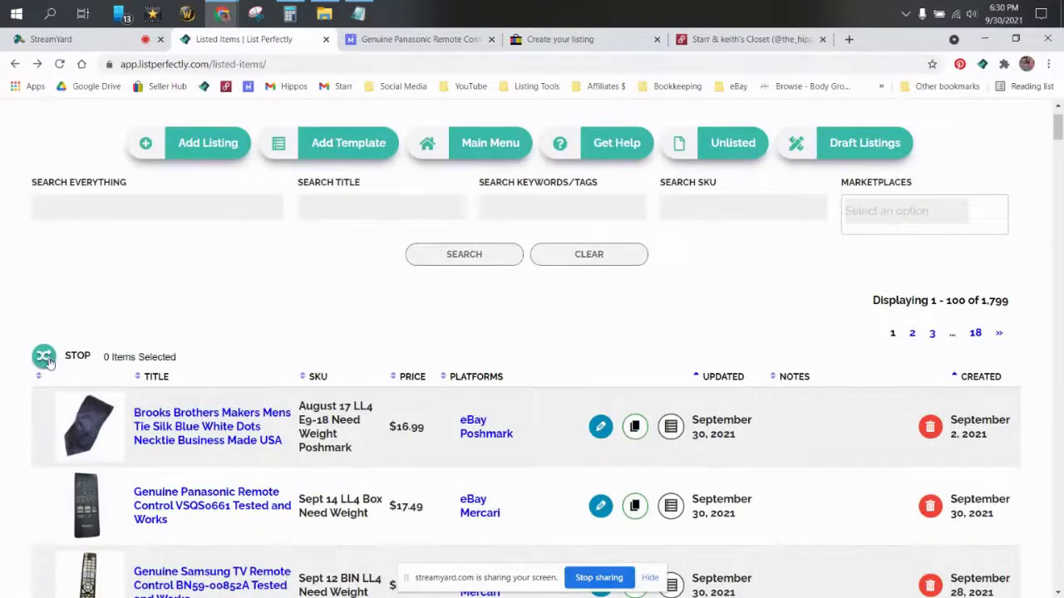
{"action": "scroll", "coordinate": [67, 382], "scroll_direction": "down", "scroll_amount": 1}
{"action": "left_click", "coordinate": [79, 365]}
{"action": "left_click", "coordinate": [79, 436]}
{"action": "scroll", "coordinate": [79, 436], "scroll_direction": "down", "scroll_amount": 1}
{"action": "left_click", "coordinate": [84, 455]}
{"action": "left_click", "coordinate": [74, 514]}
{"action": "scroll", "coordinate": [75, 514], "scroll_direction": "down", "scroll_amount": 3}
{"action": "left_click", "coordinate": [54, 307]}
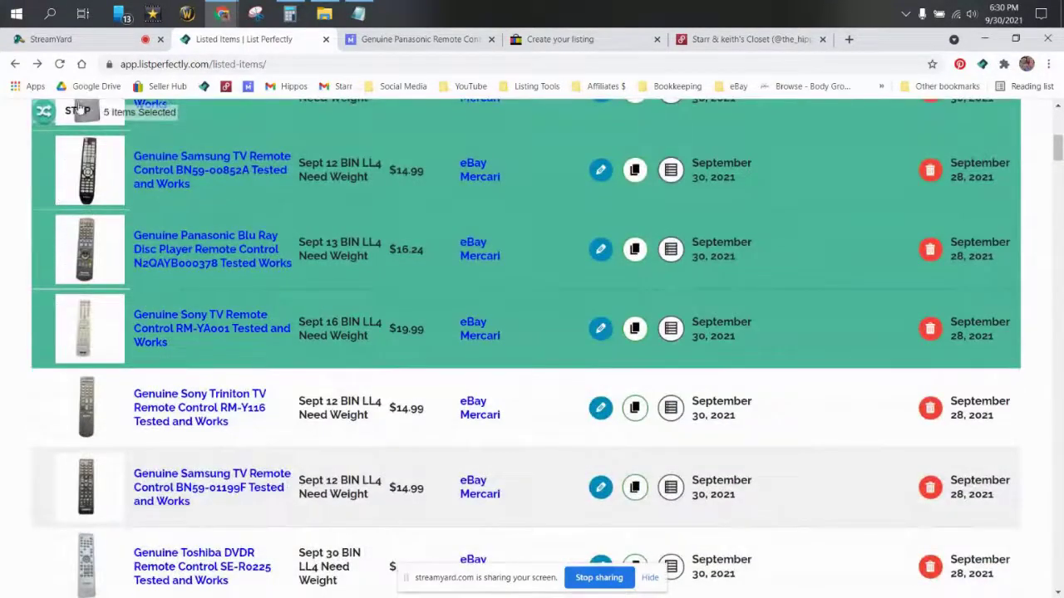
{"action": "left_click", "coordinate": [103, 416]}
{"action": "scroll", "coordinate": [97, 456], "scroll_direction": "down", "scroll_amount": 1}
{"action": "left_click", "coordinate": [98, 362]}
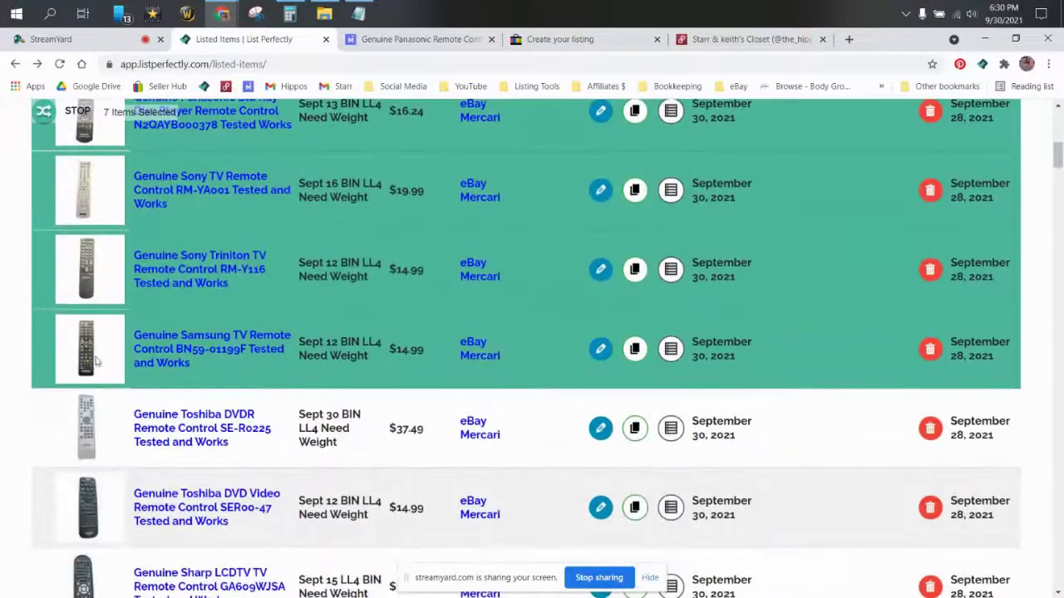
{"action": "left_click", "coordinate": [90, 439]}
{"action": "left_click", "coordinate": [103, 512]}
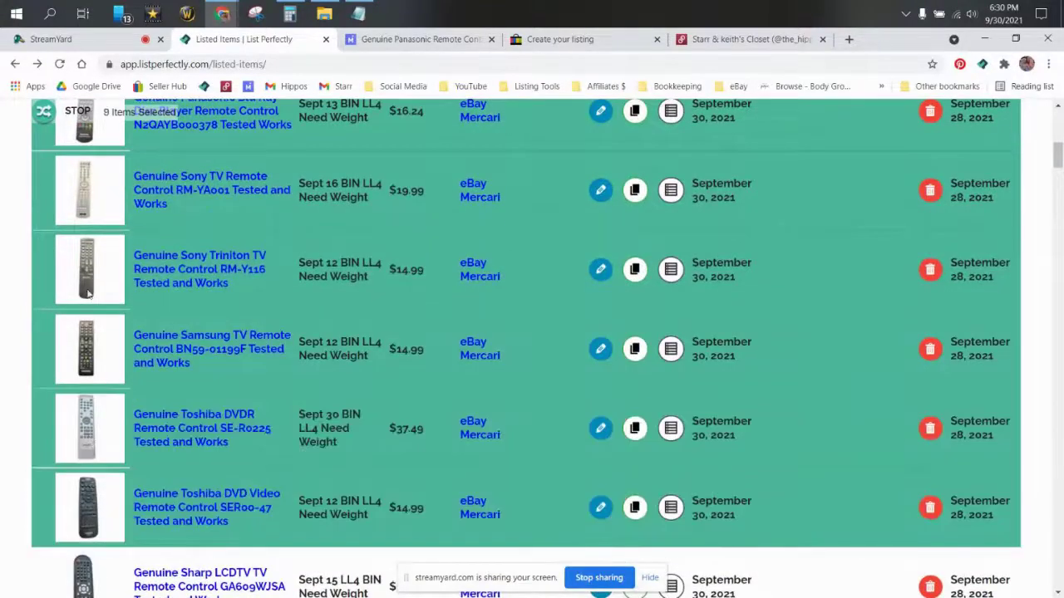
{"action": "left_click", "coordinate": [41, 115]}
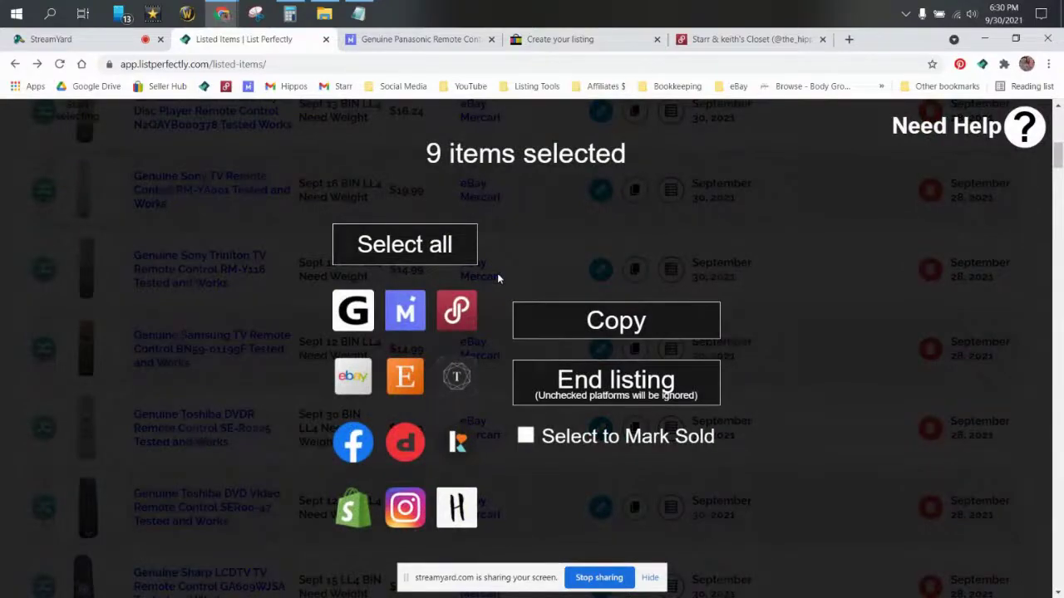
{"action": "left_click", "coordinate": [2, 206]}
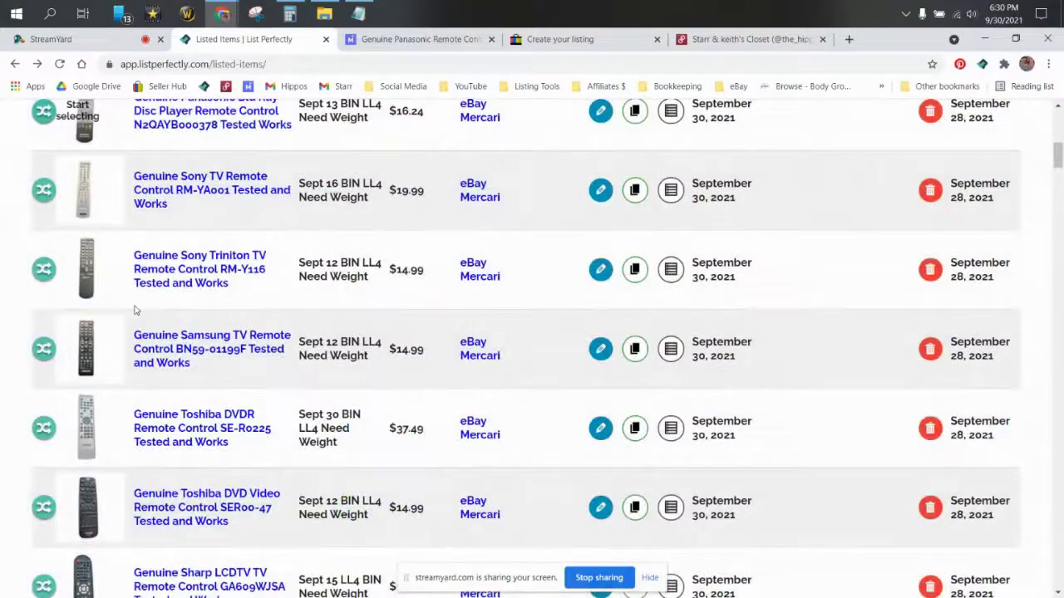
- Hide the screen-sharing notification covering the listed items
{"action": "scroll", "coordinate": [136, 310], "scroll_direction": "up", "scroll_amount": 5}
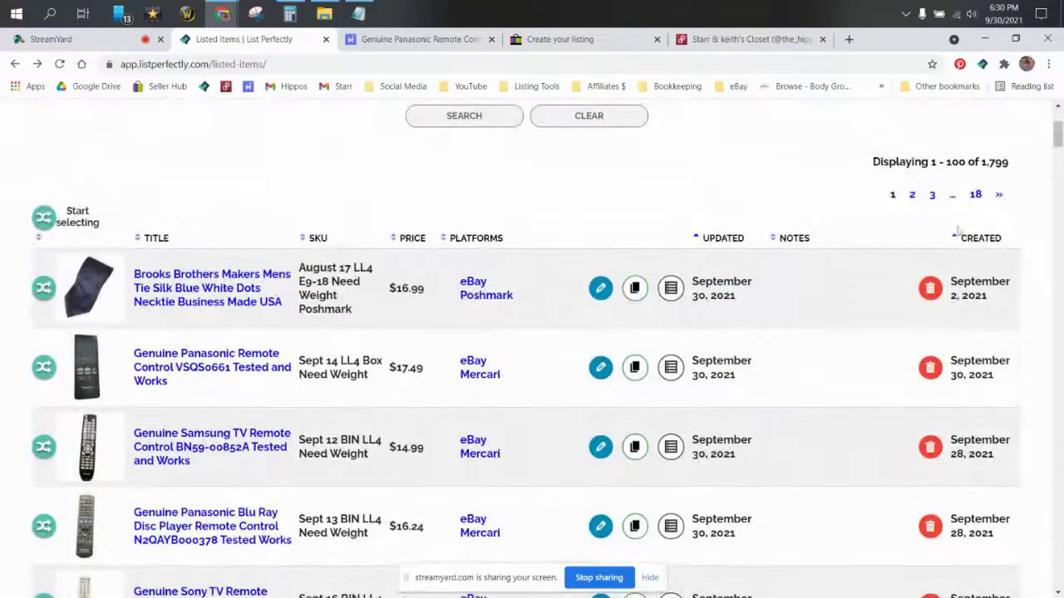
{"action": "scroll", "coordinate": [558, 396], "scroll_direction": "down", "scroll_amount": 3}
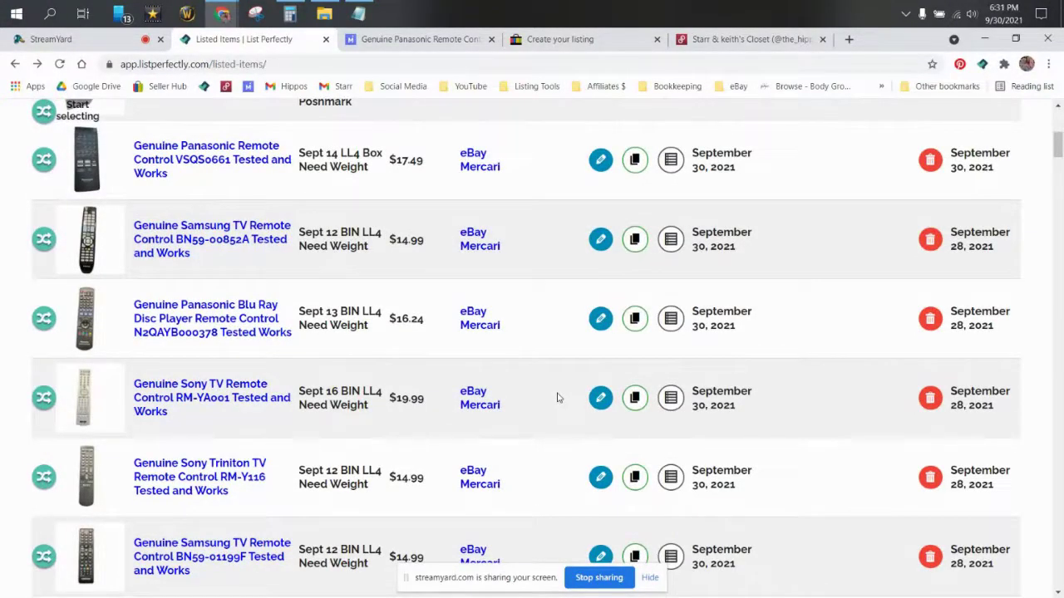
{"action": "scroll", "coordinate": [557, 399], "scroll_direction": "down", "scroll_amount": 1}
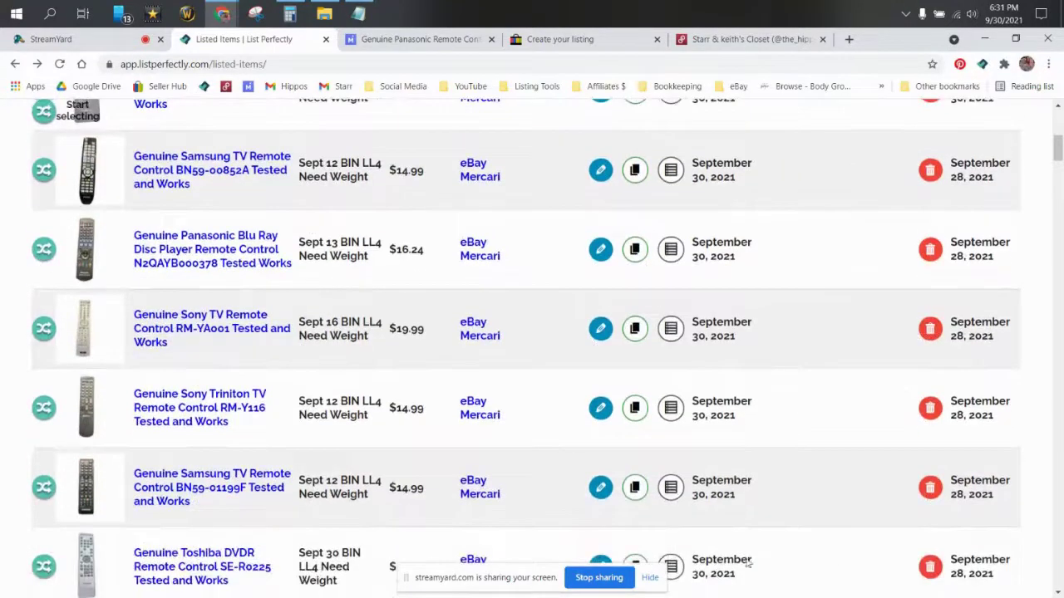
{"action": "left_click", "coordinate": [650, 578]}
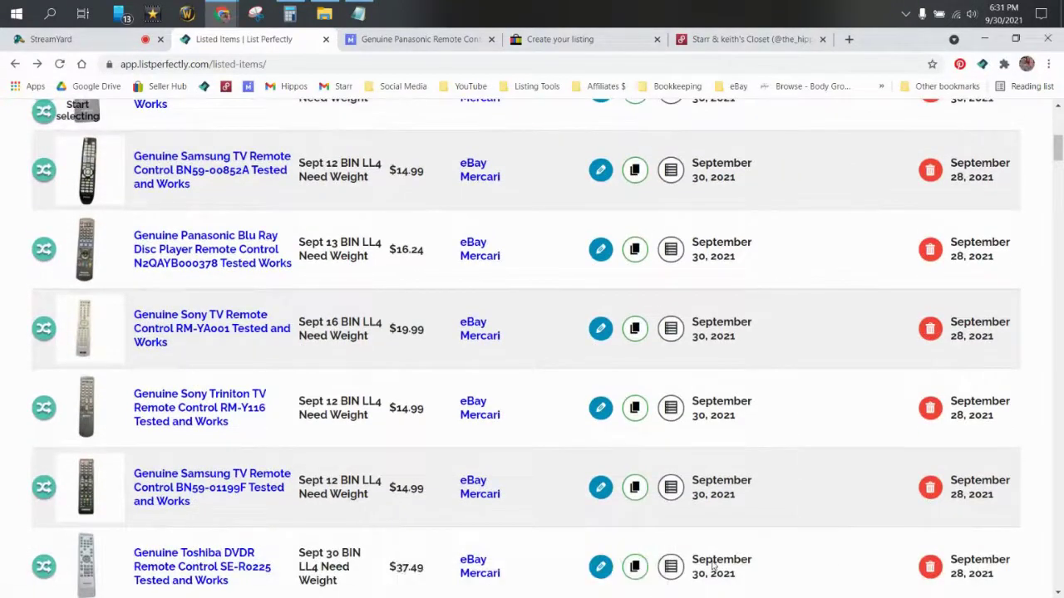